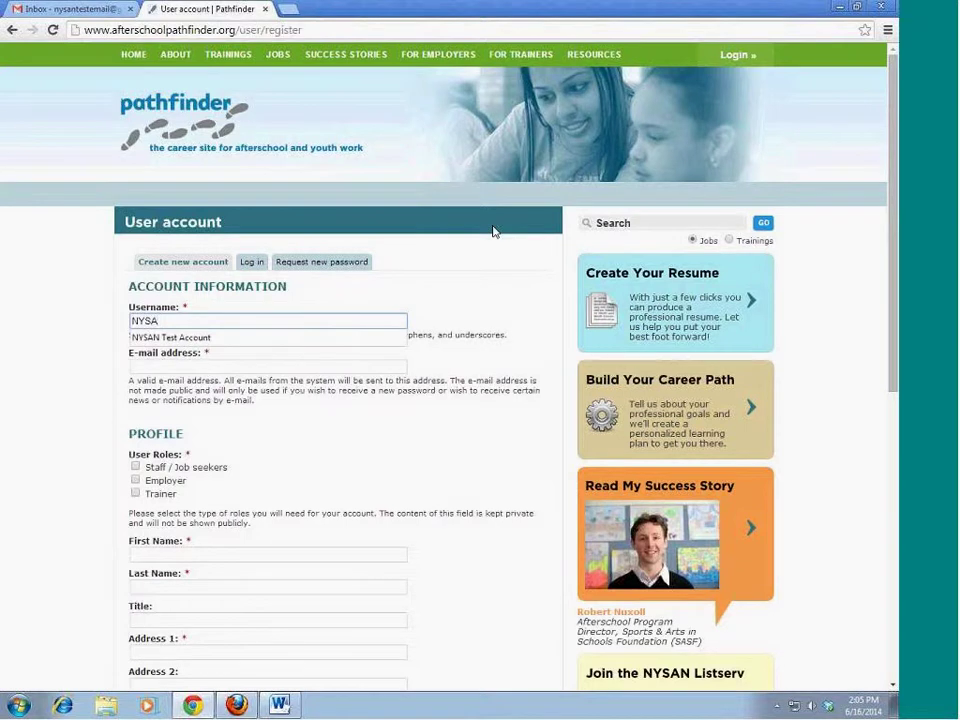
Enter NYSAN Test Account as the username and autofill the account's e-mail and contact details from the saved suggestion.
text(st Account)
key(Tab)
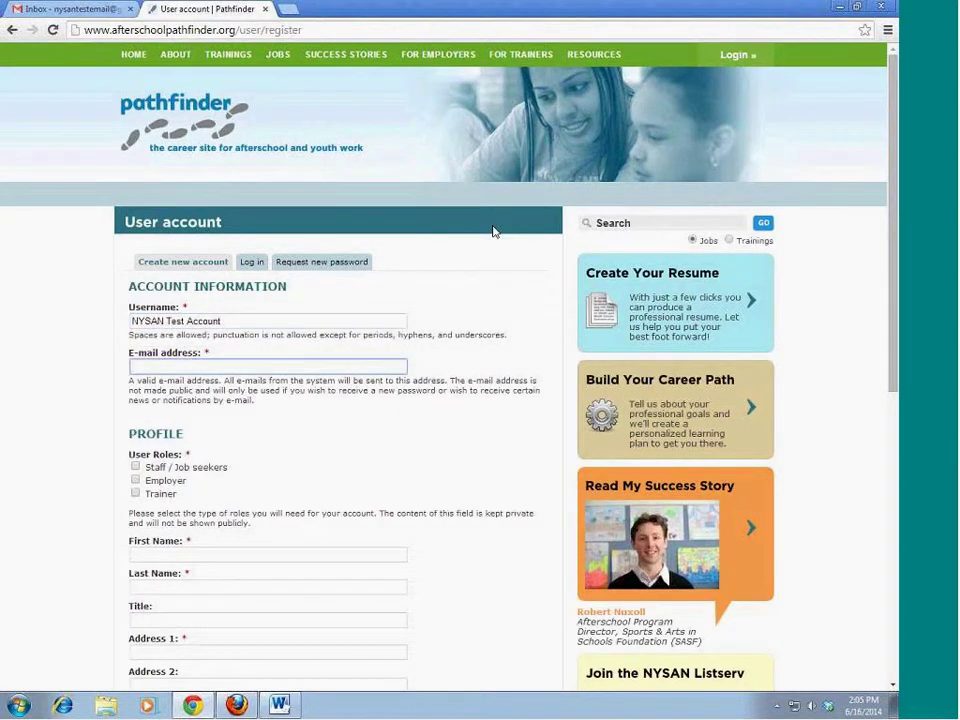
text(ny)
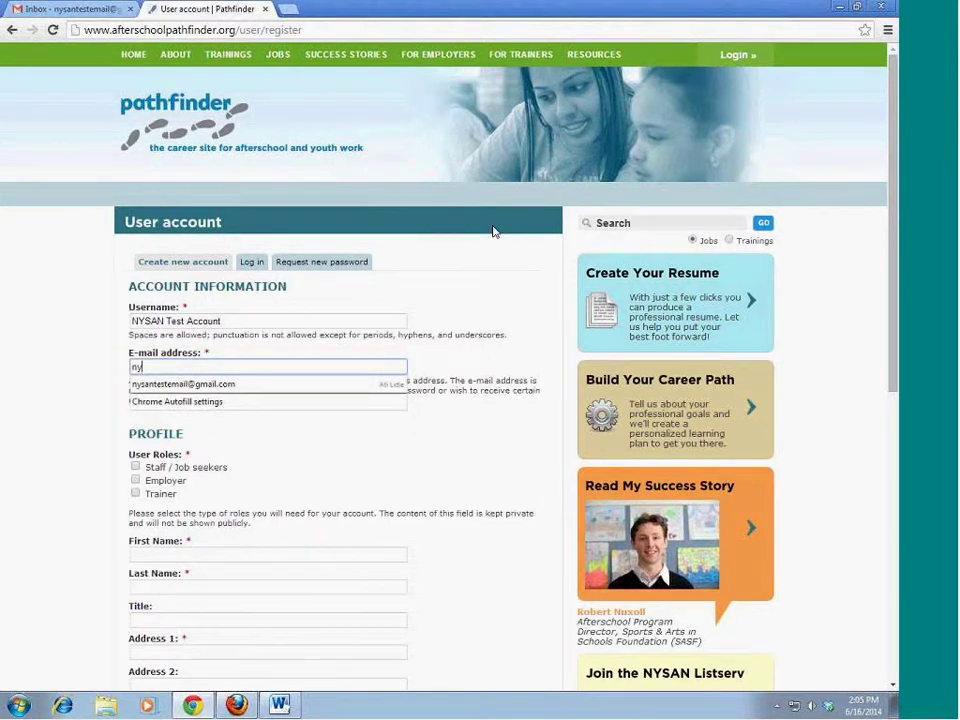
click(290, 384)
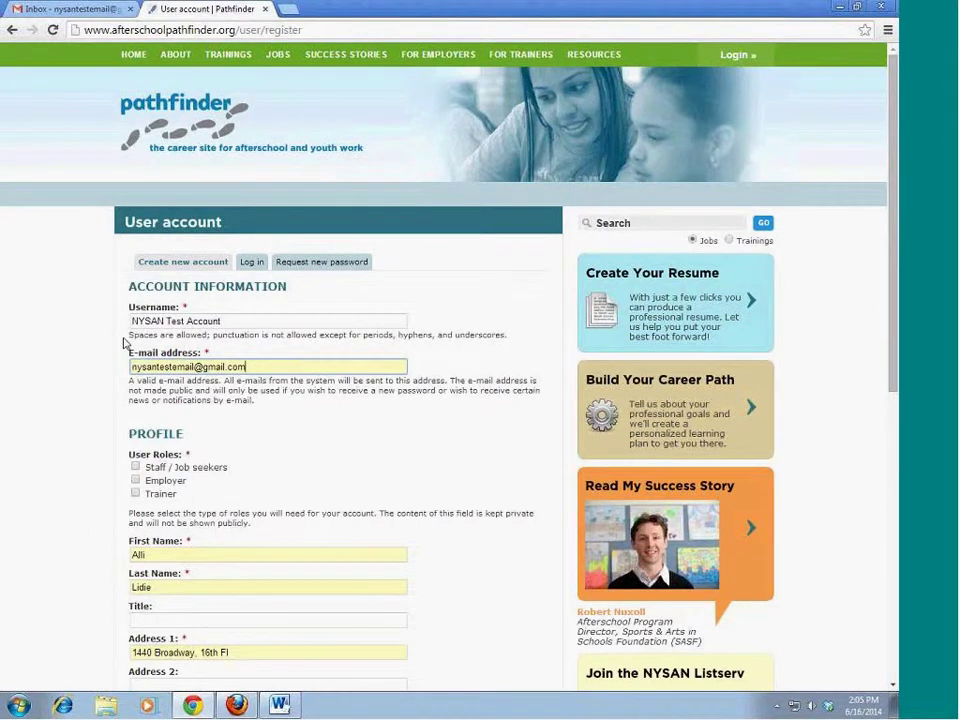
Select the Employer user role and set the title to Policy & Communications Coordinator.
scroll(354, 443, down, 3)
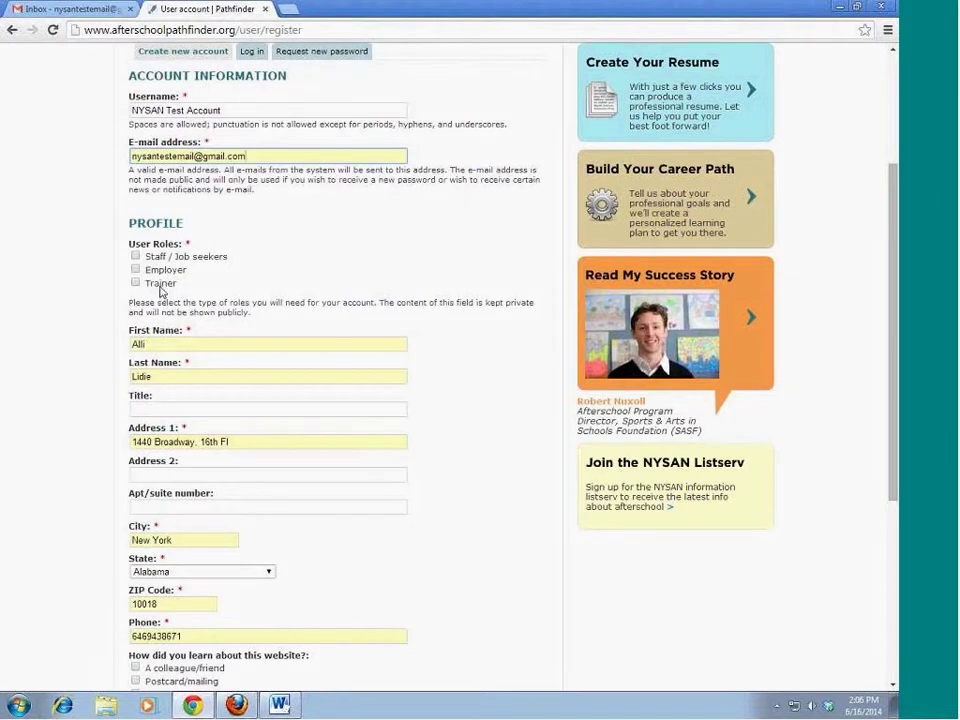
click(136, 270)
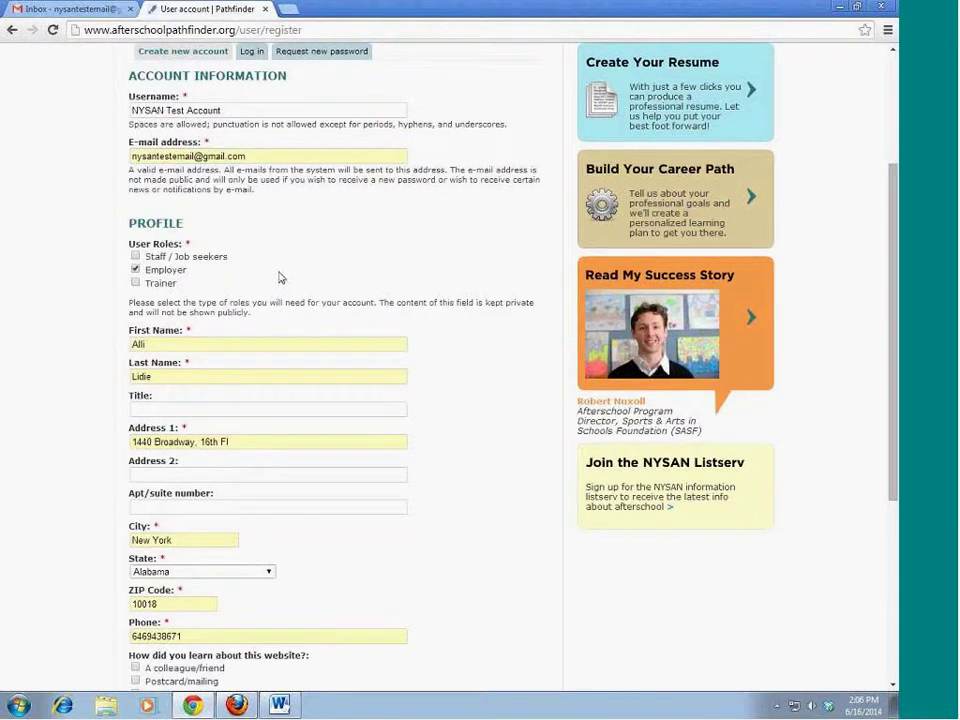
scroll(280, 278, down, 3)
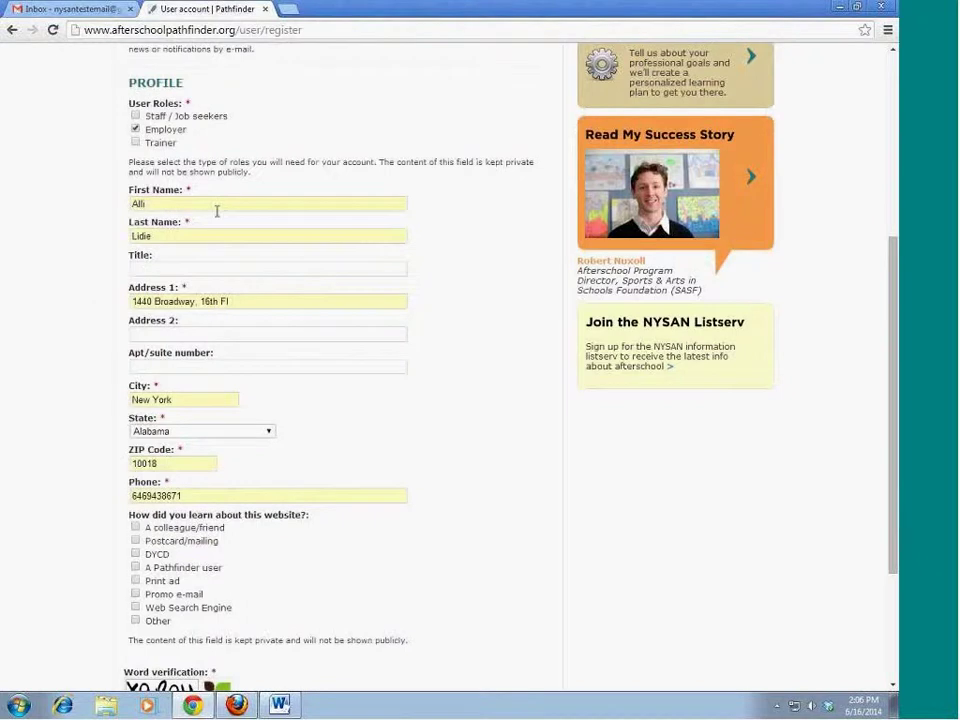
click(174, 200)
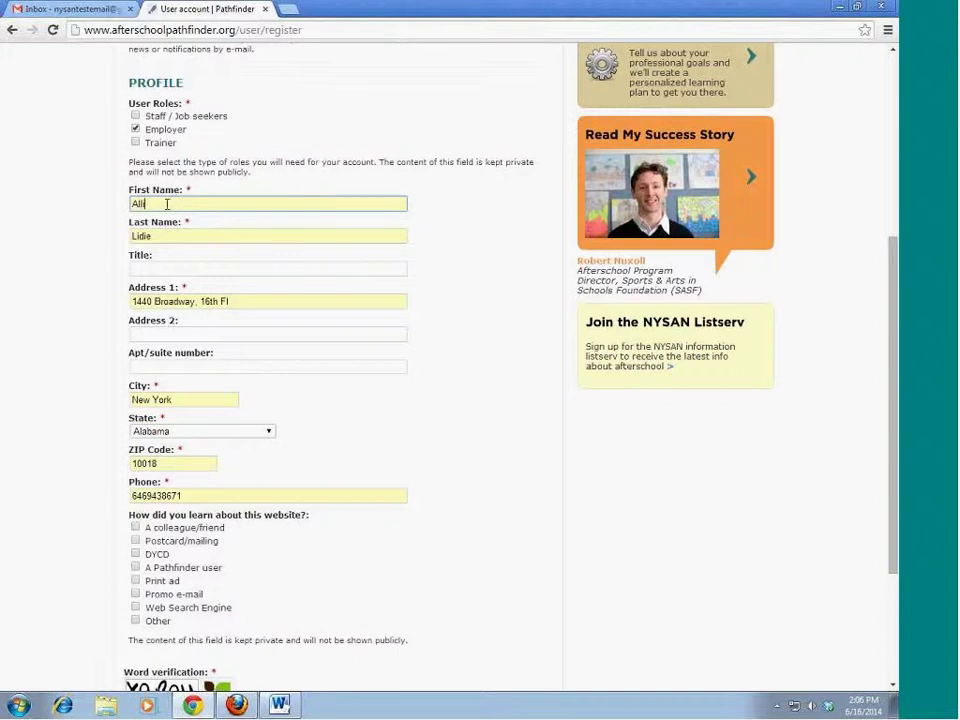
click(167, 269)
text(Polic)
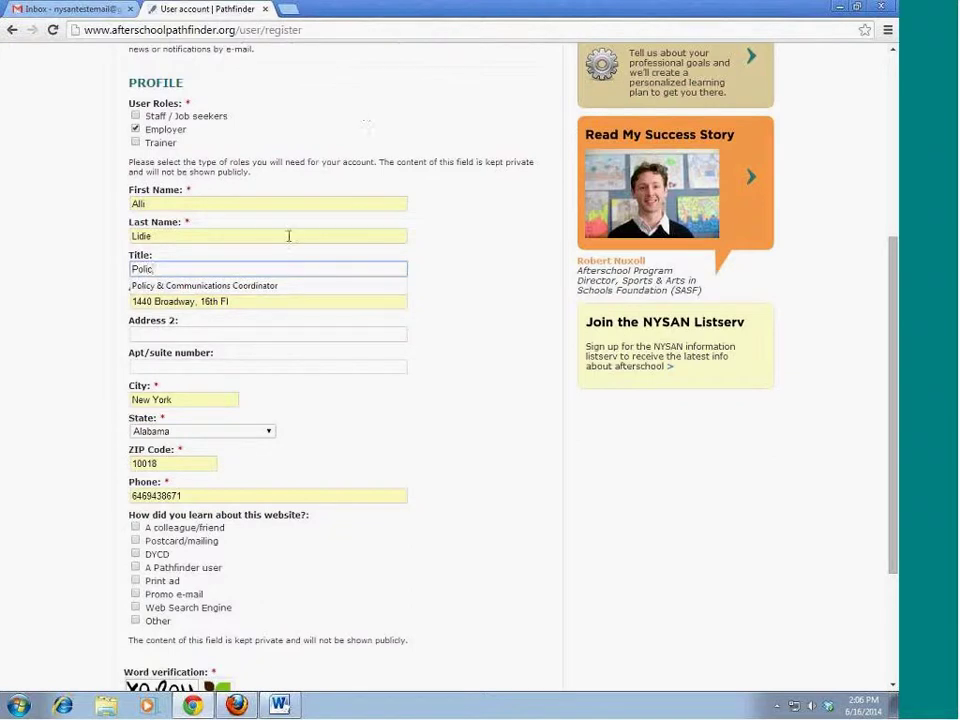
click(240, 286)
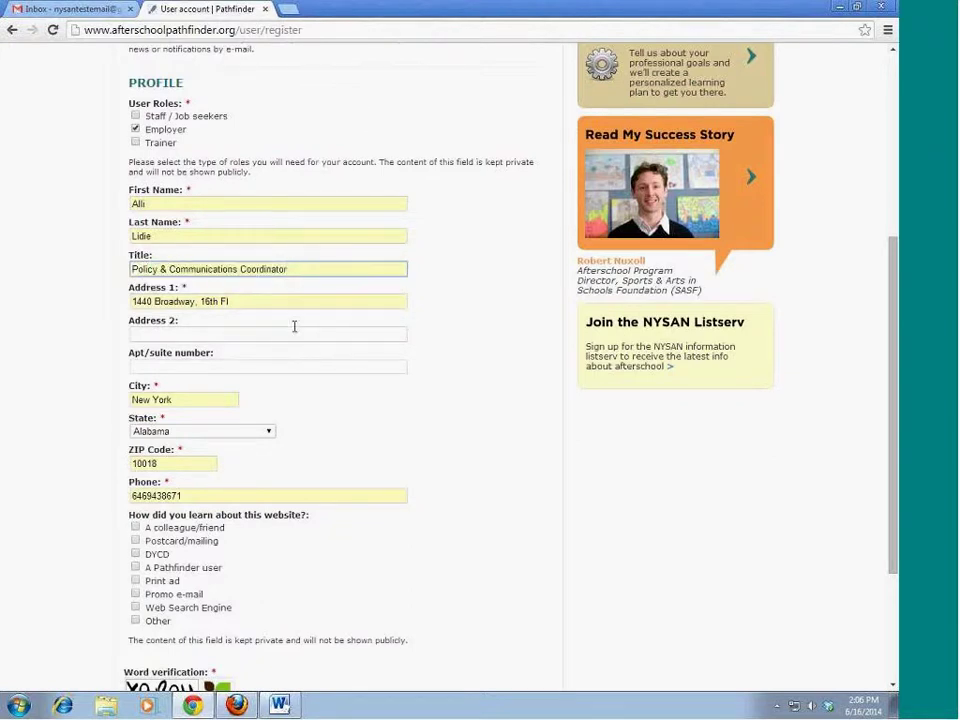
Set the profile's state to New York, leaving the apartment/suite number empty.
click(191, 366)
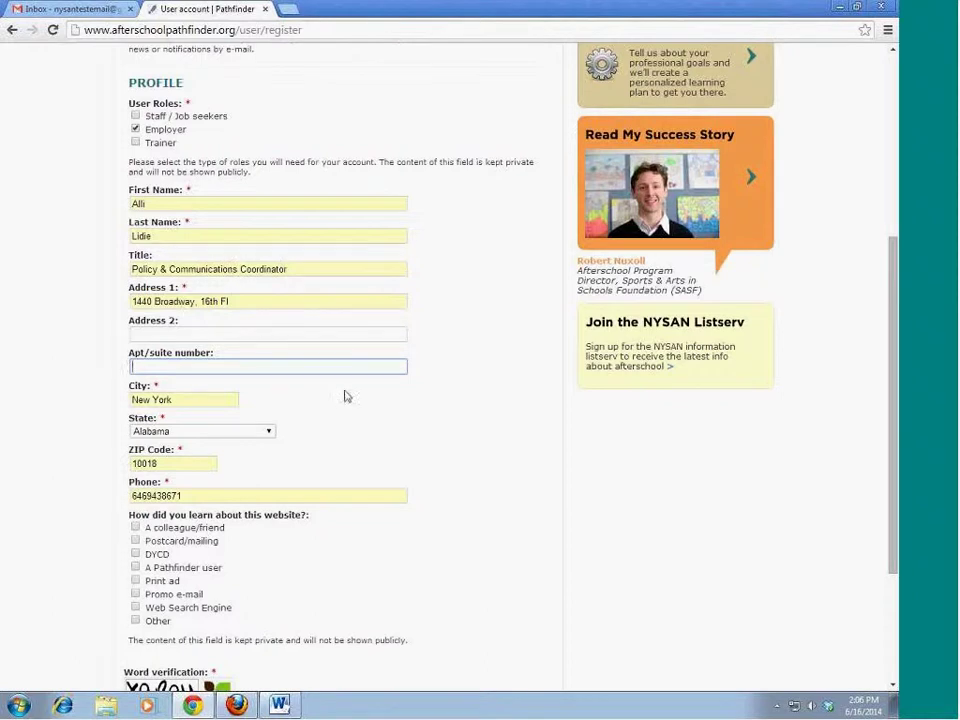
click(238, 433)
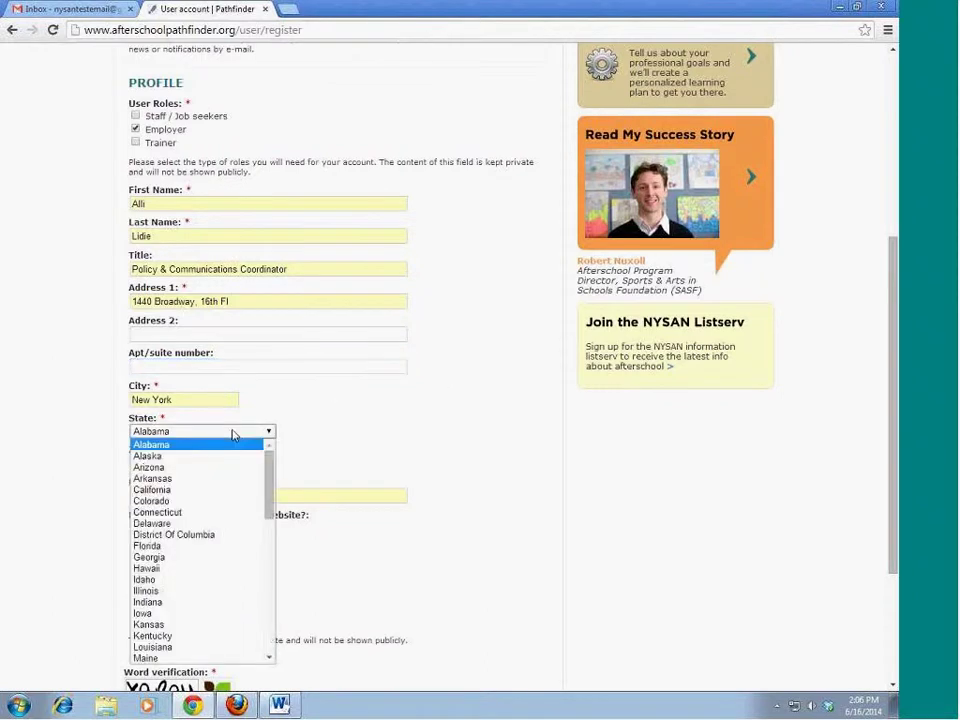
drag(270, 459, 259, 553)
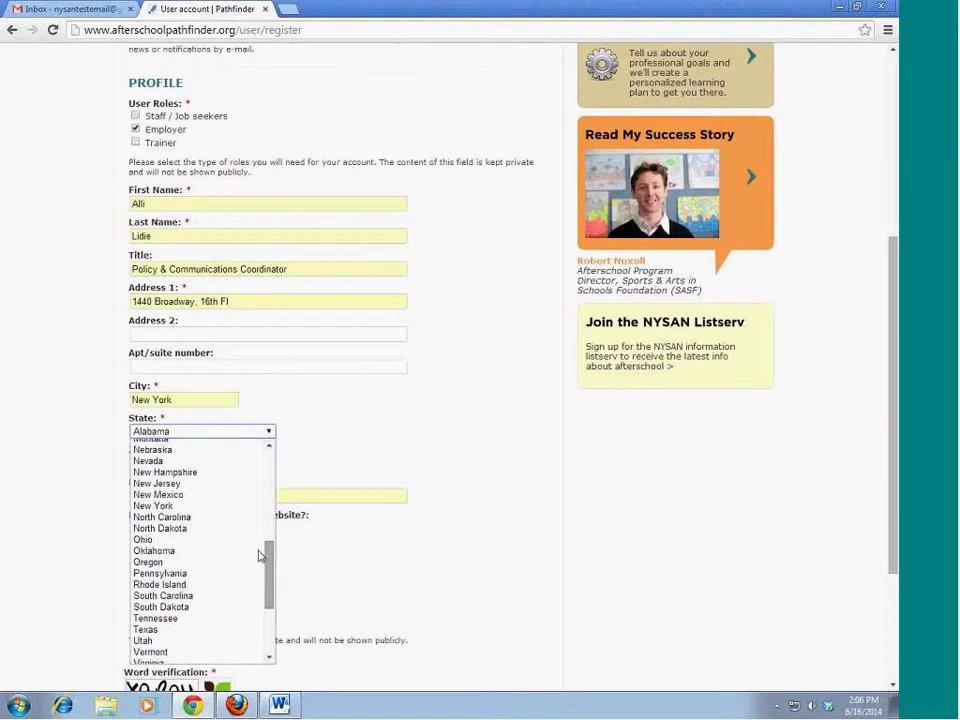
click(172, 508)
Correct the last digit of the phone number in the profile.
scroll(373, 441, down, 3)
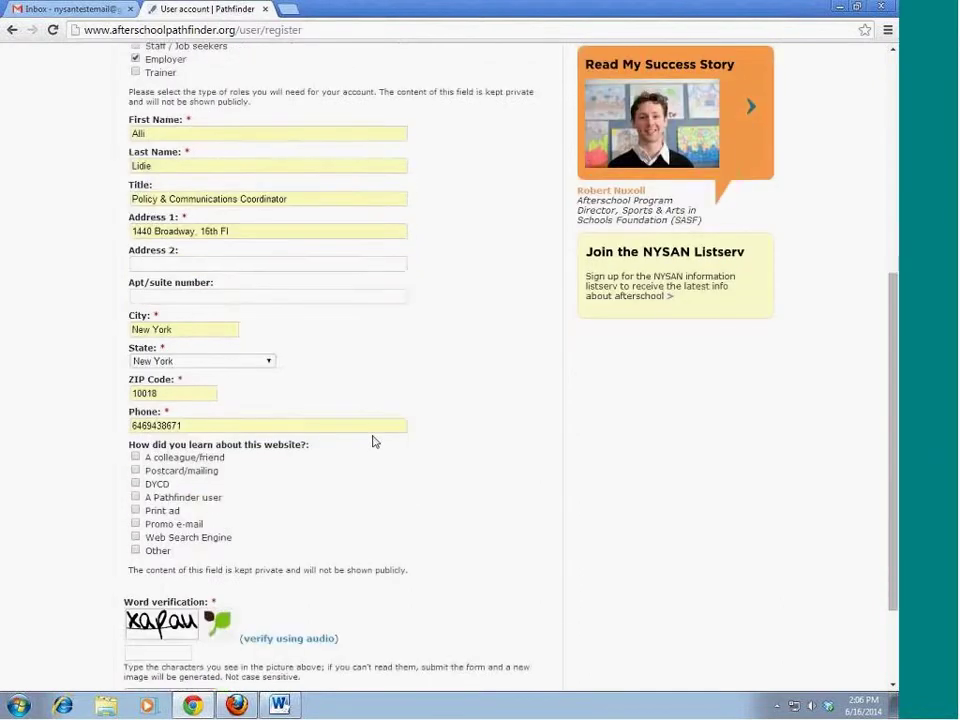
click(206, 356)
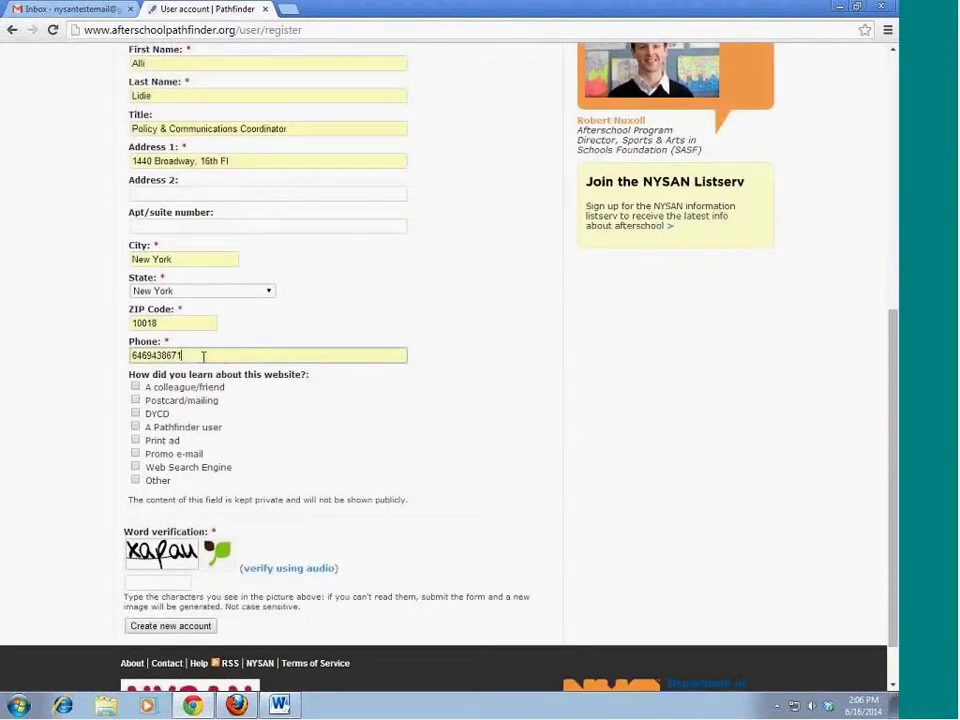
key(BackSpace)
text(2)
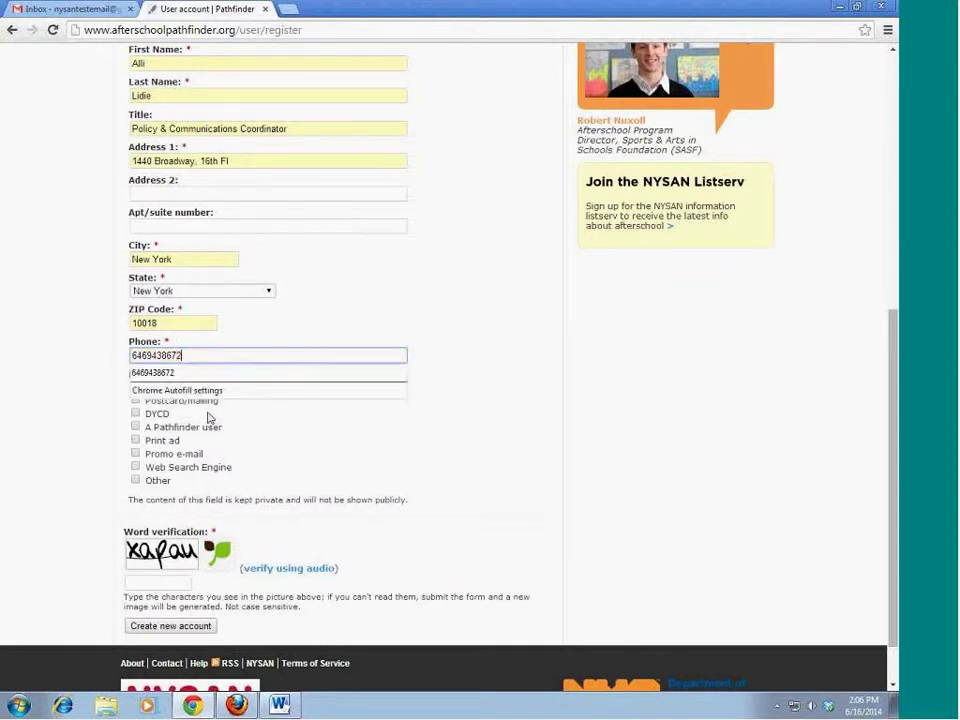
click(296, 430)
Choose Promo e-mail as how the website was found, and submit the new account with the word verification characters.
scroll(308, 335, down, 1)
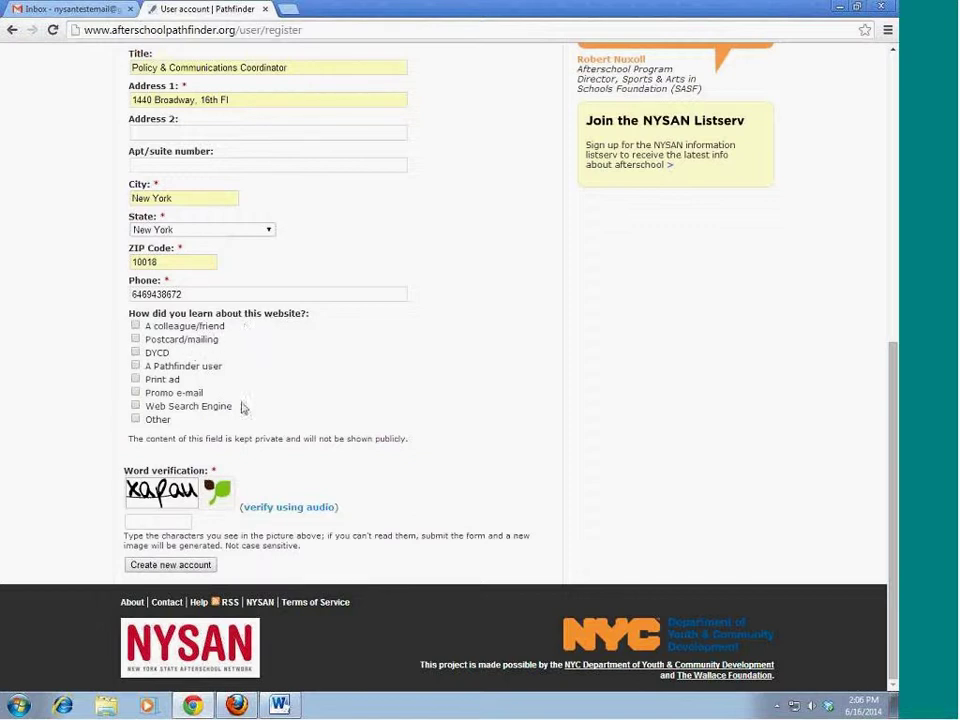
click(135, 392)
click(157, 521)
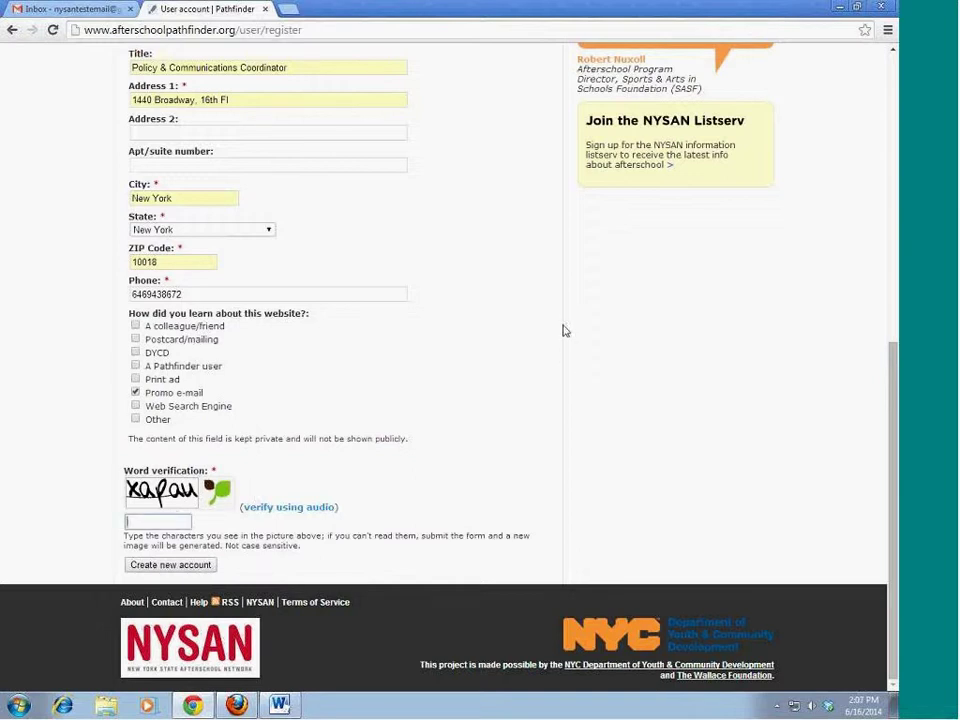
text(xapa)
click(140, 565)
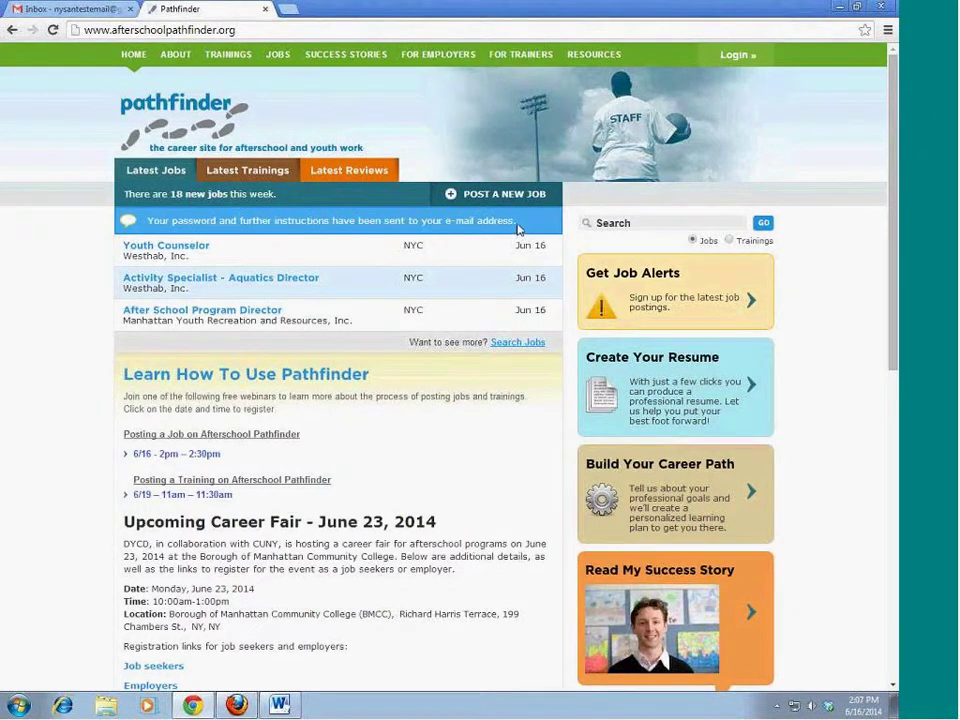
Switch to Gmail, open the Pathfinder account details e-mail and log in through its one-time login link.
click(97, 10)
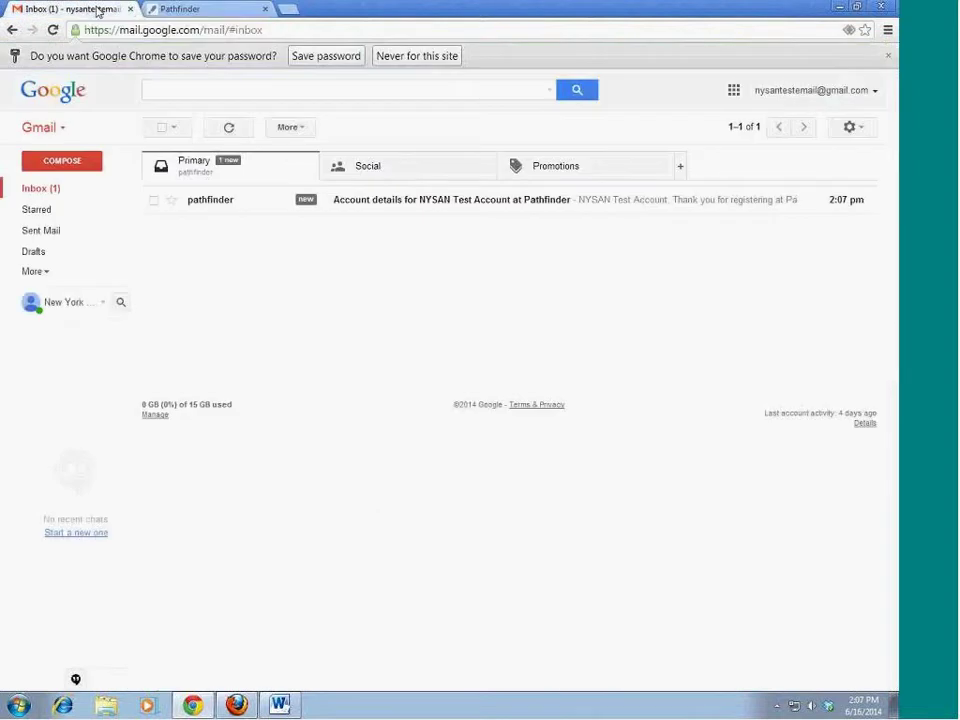
click(425, 205)
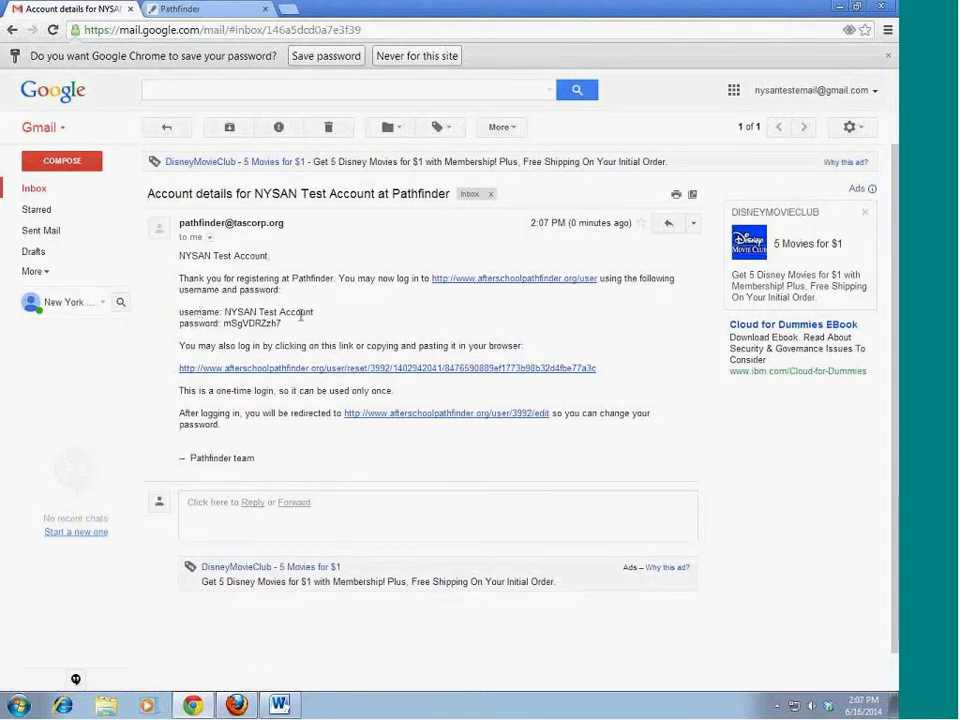
click(272, 370)
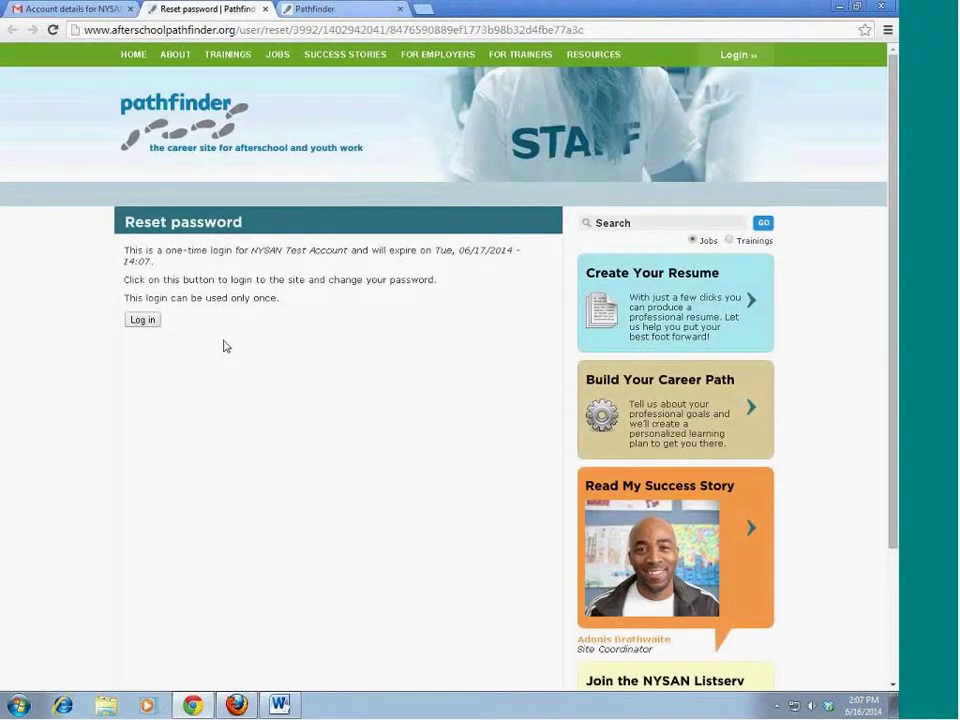
click(143, 320)
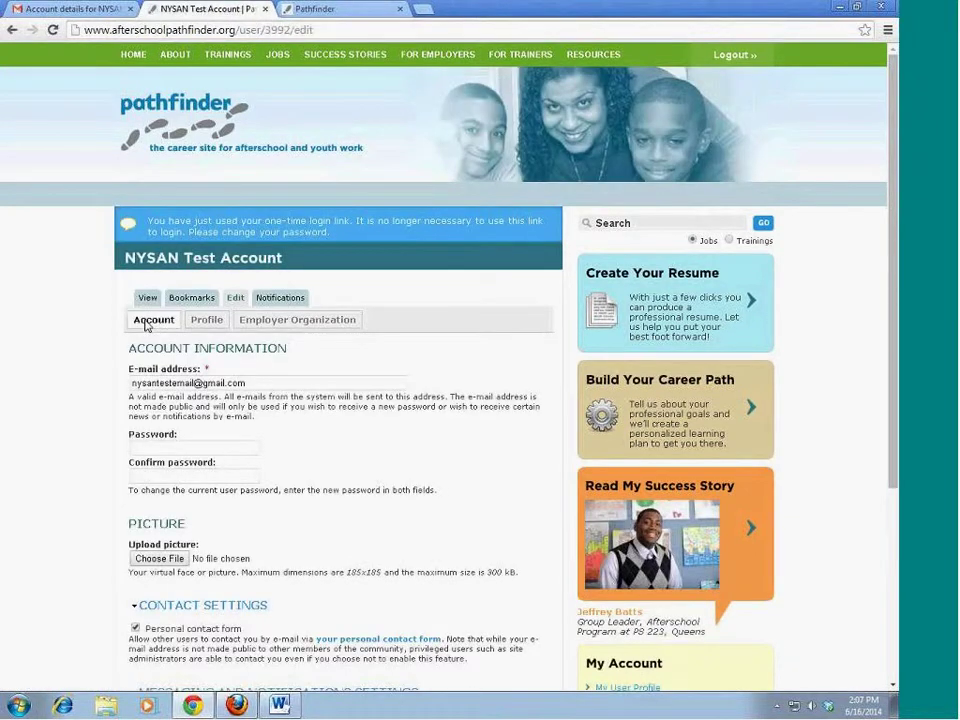
Enter and confirm a new account password, and save the account settings.
scroll(250, 410, down, 1)
click(235, 377)
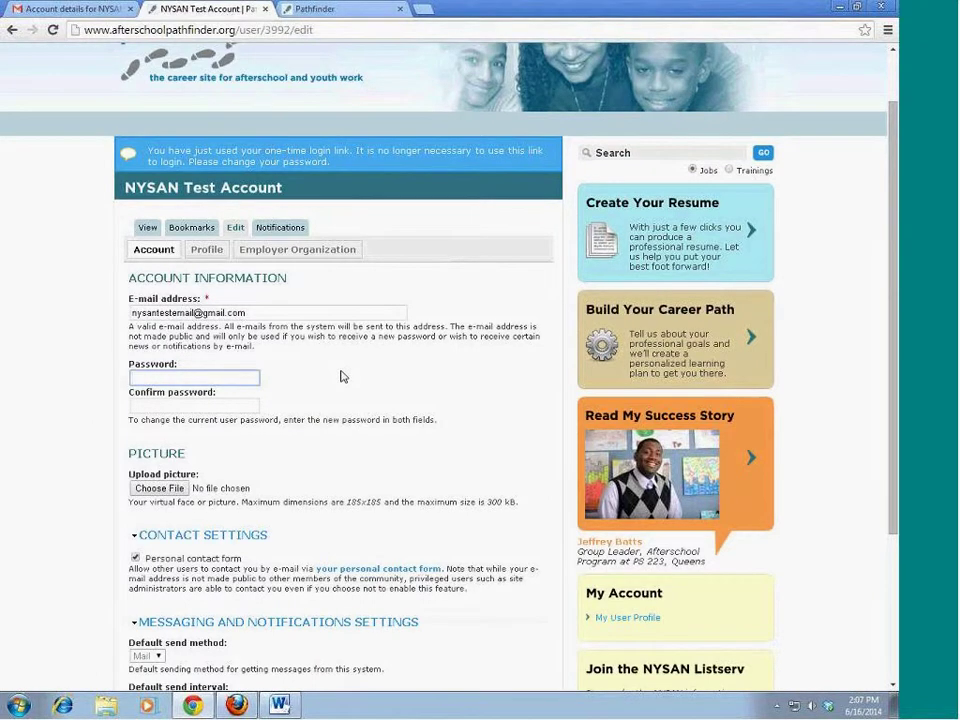
text(••••••••••)
key(Tab)
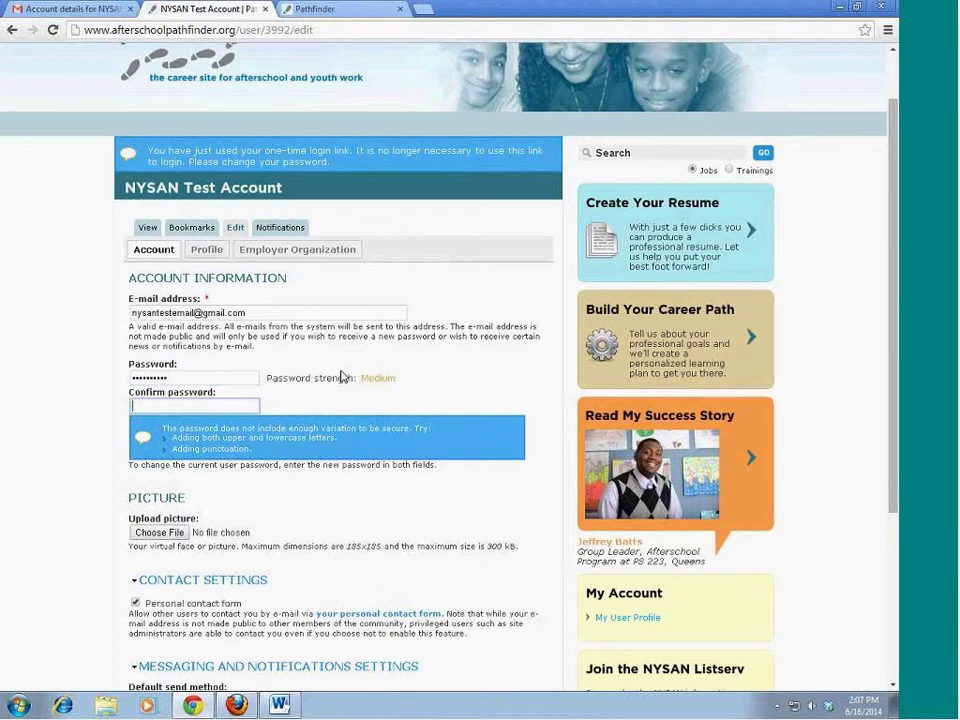
text(••••••••••)
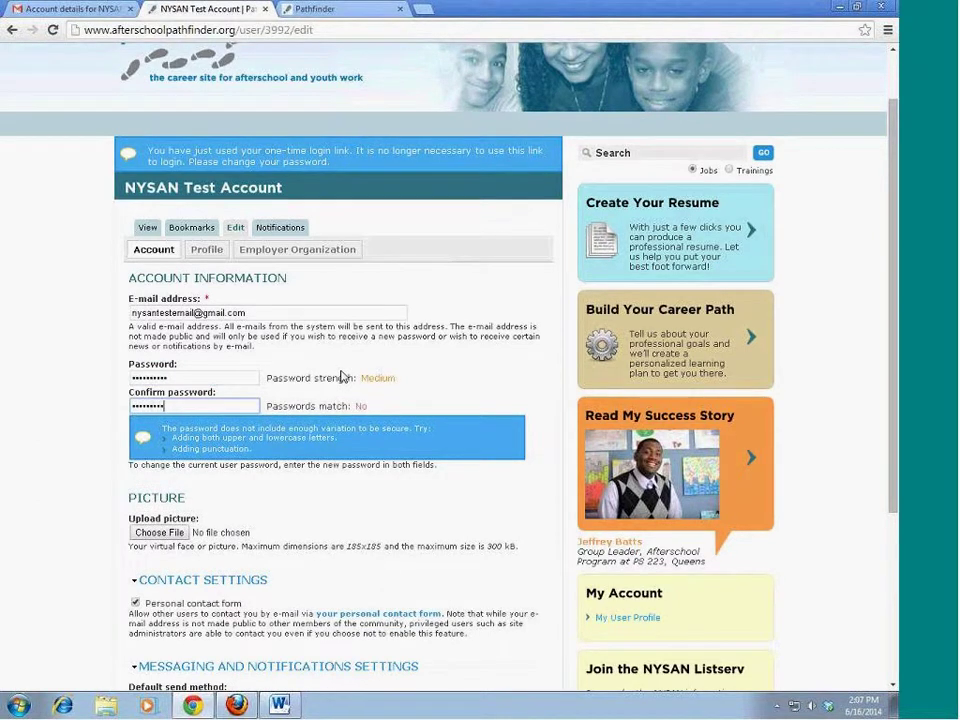
key(shift+Tab)
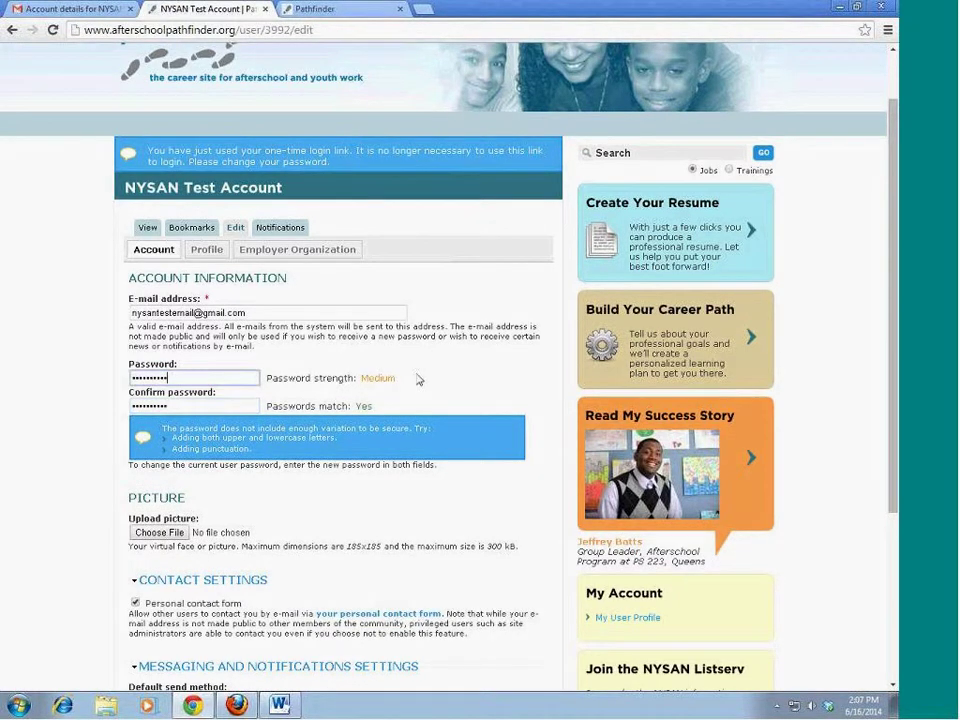
scroll(224, 188, down, 1)
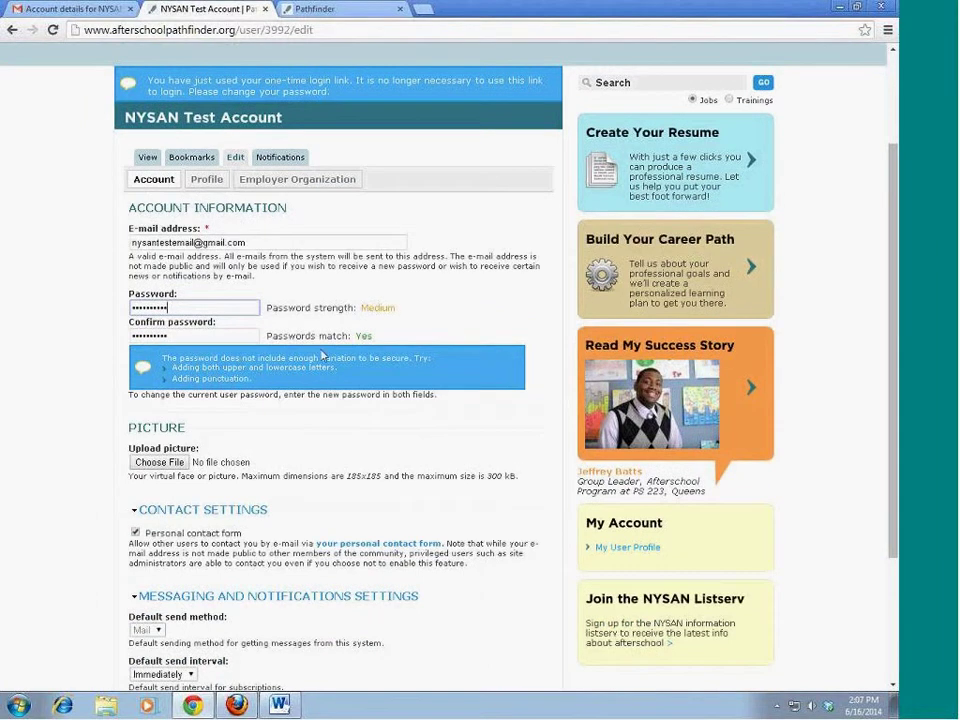
scroll(244, 266, down, 2)
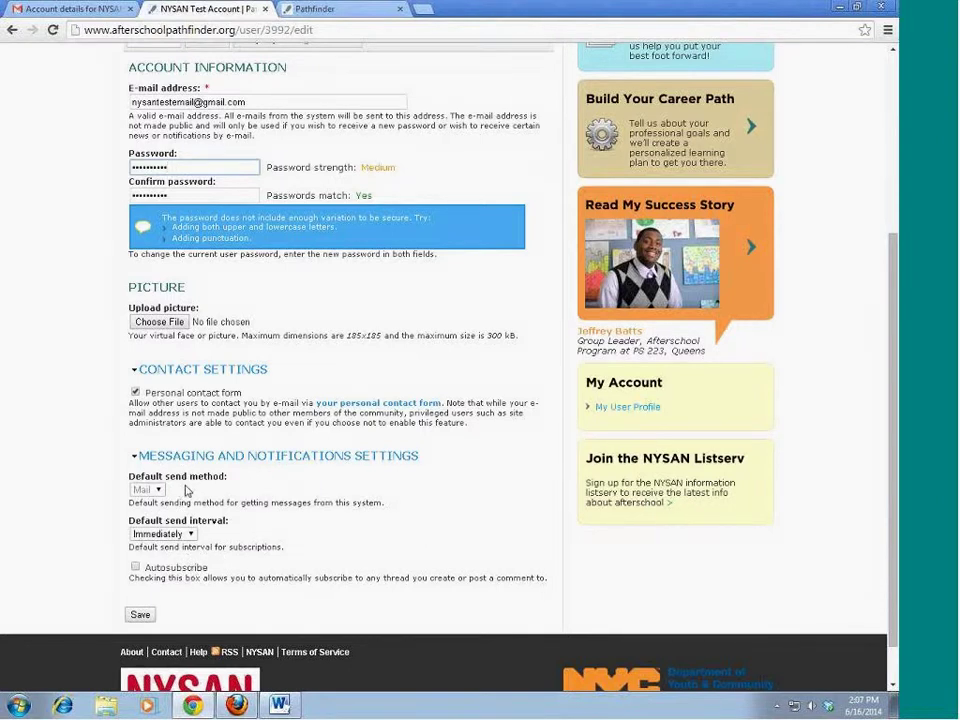
scroll(220, 420, up, 2)
scroll(236, 225, down, 2)
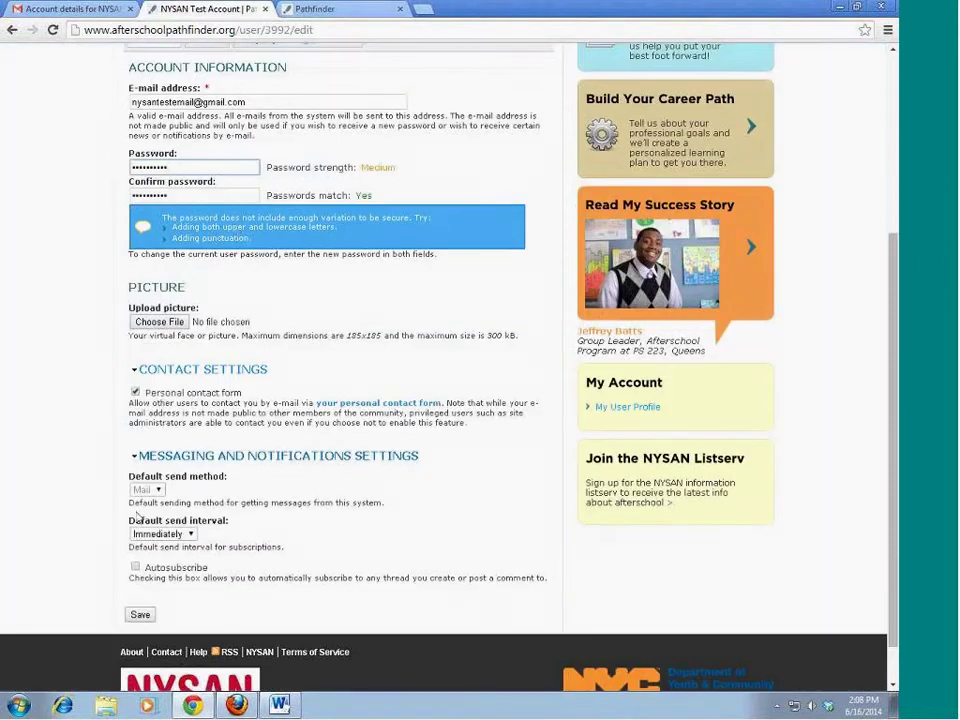
click(139, 615)
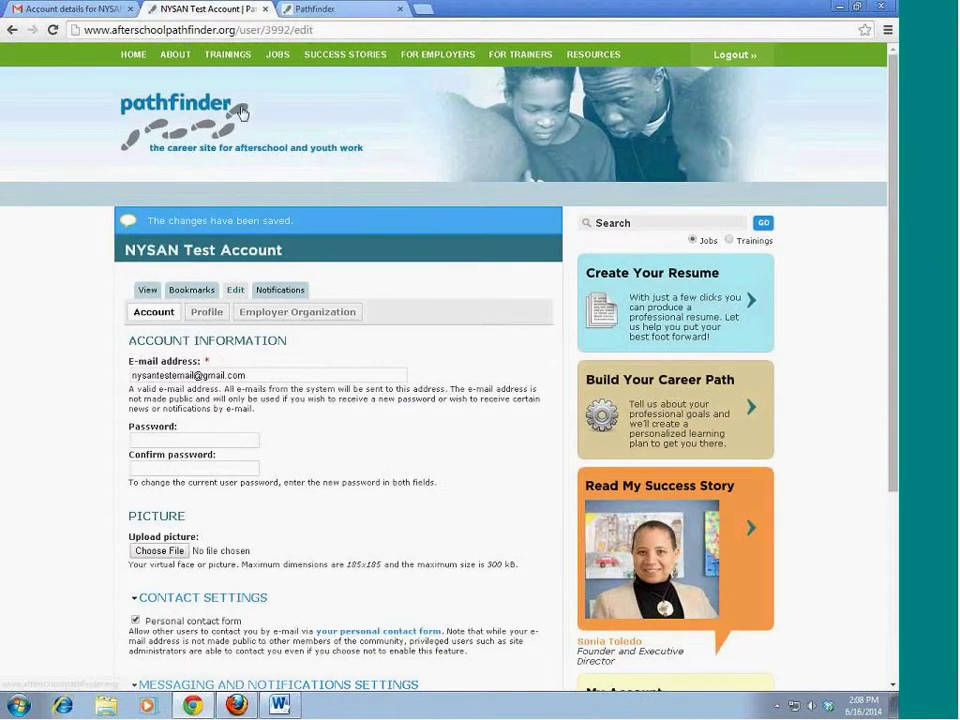
Go to the Post a Job page in the site's Jobs section.
click(278, 55)
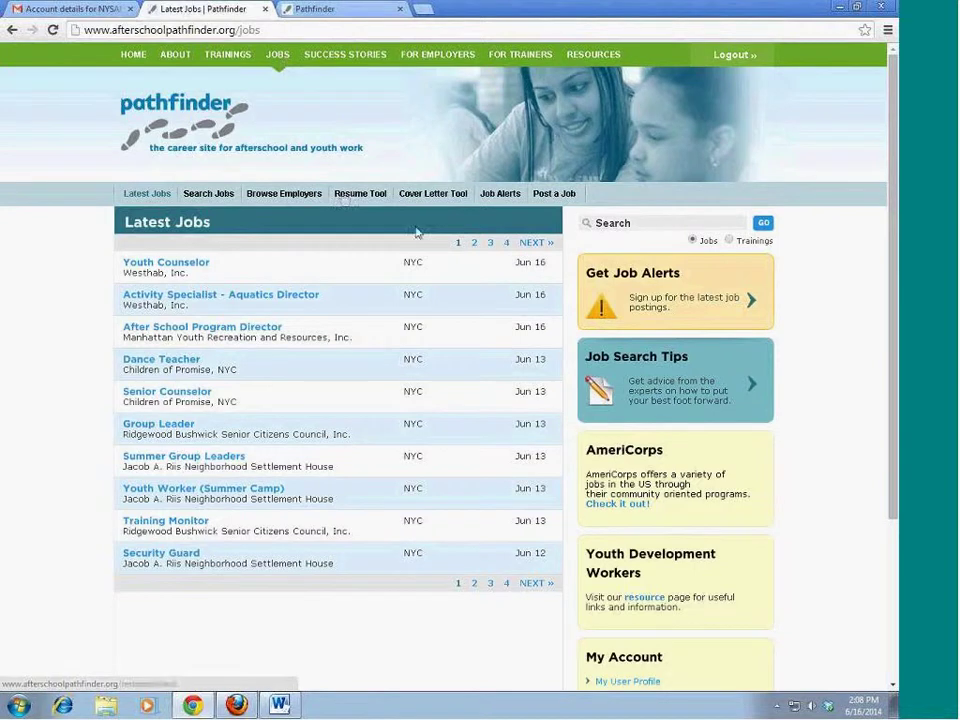
click(565, 197)
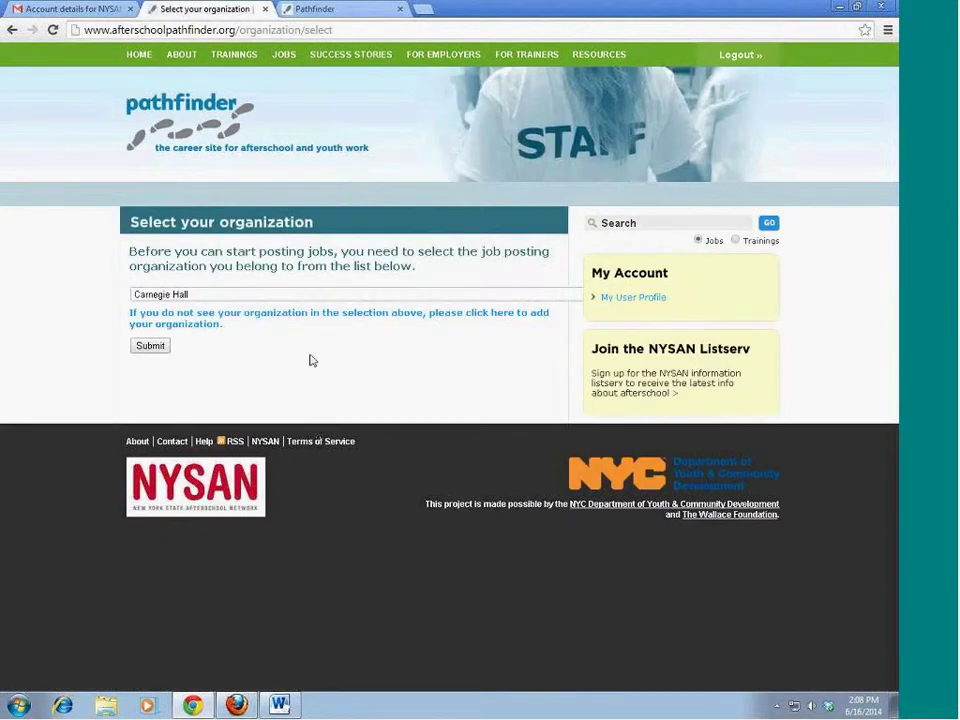
Look through the job posting organization choices for New York State Afterschool Network (NYSAN) without selecting one.
click(216, 295)
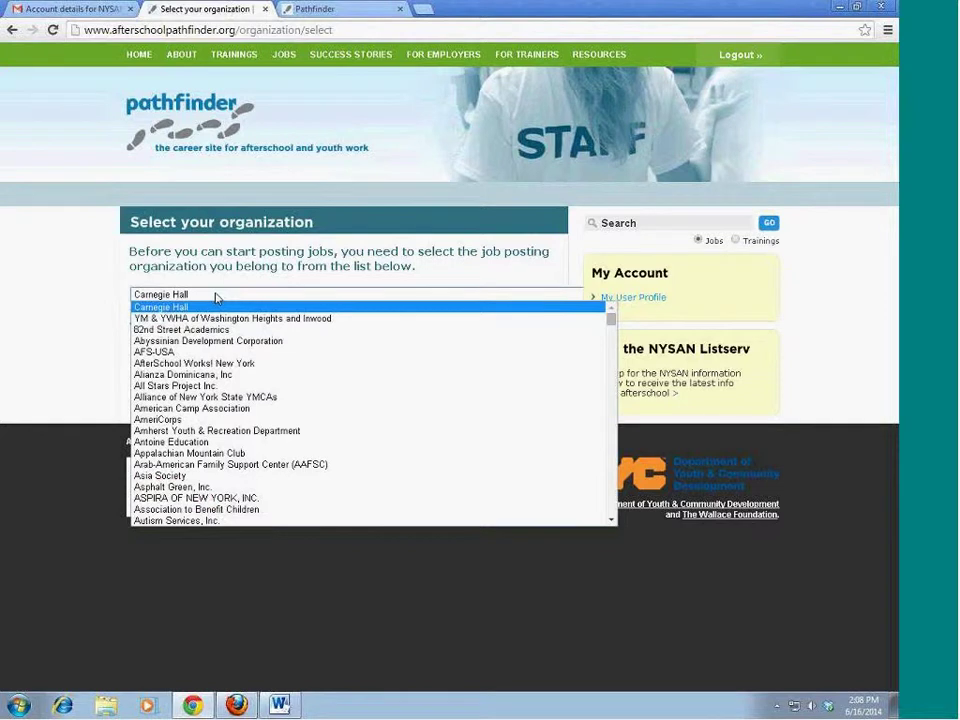
drag(611, 317, 626, 432)
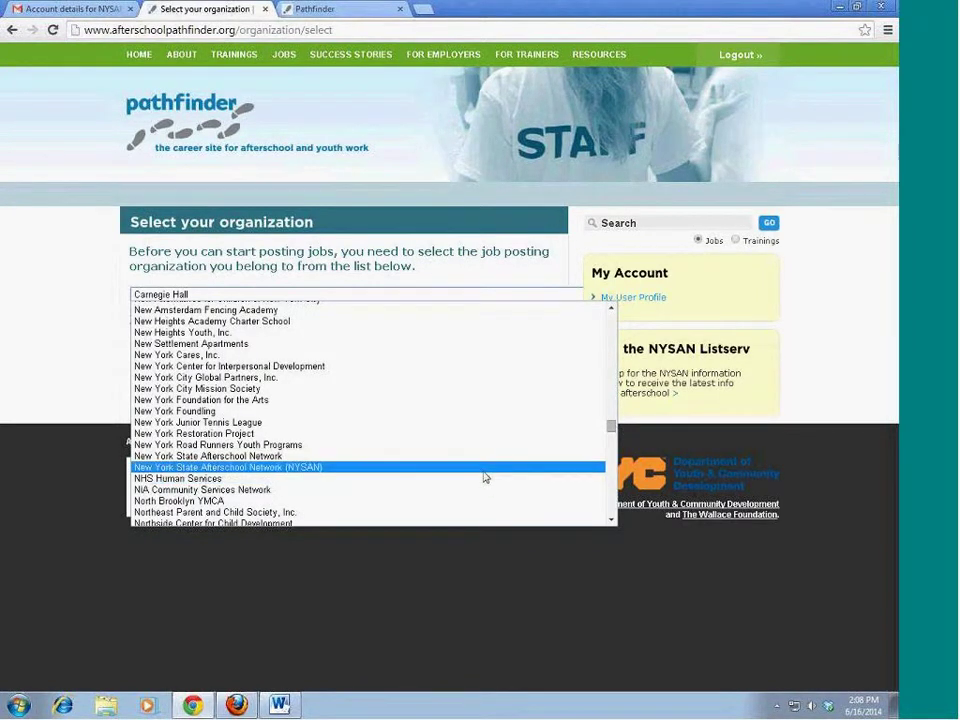
click(13, 375)
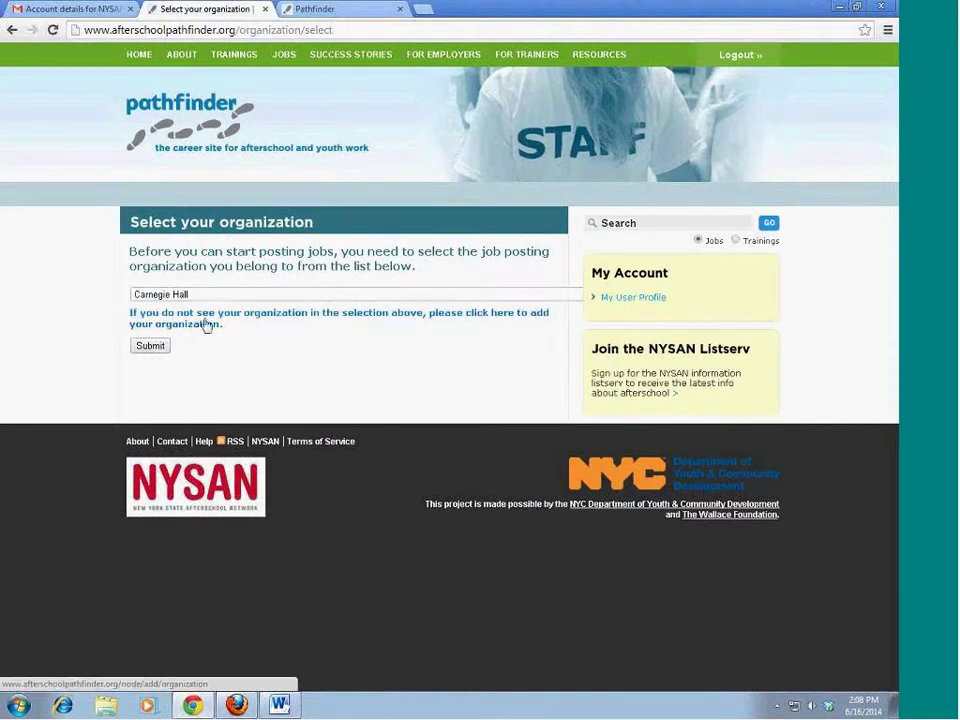
click(157, 316)
click(124, 268)
scroll(70, 343, down, 1)
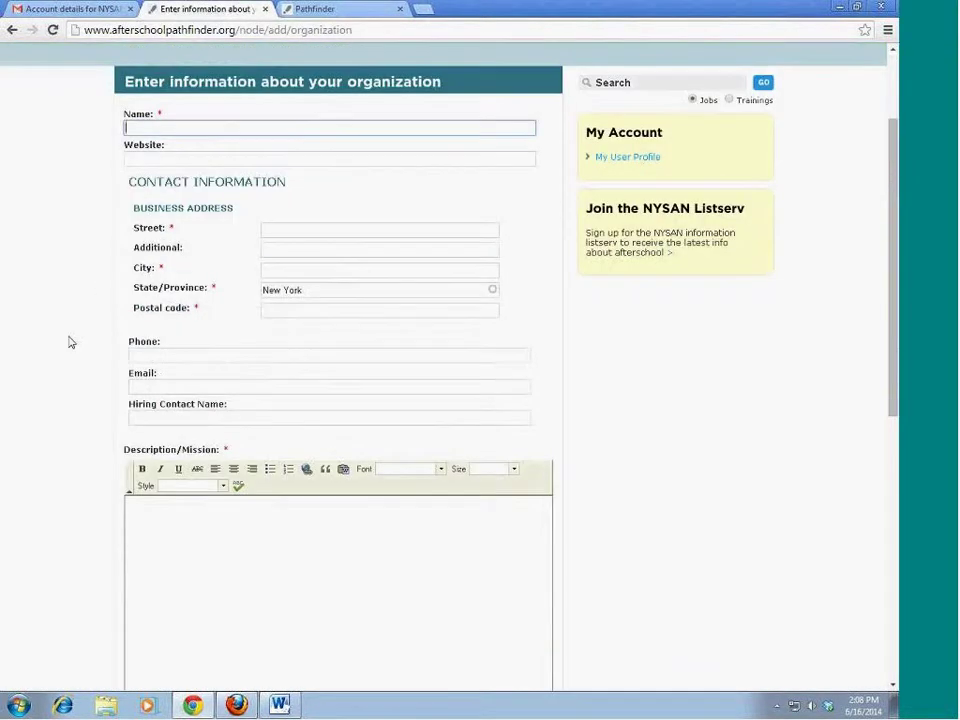
text(New)
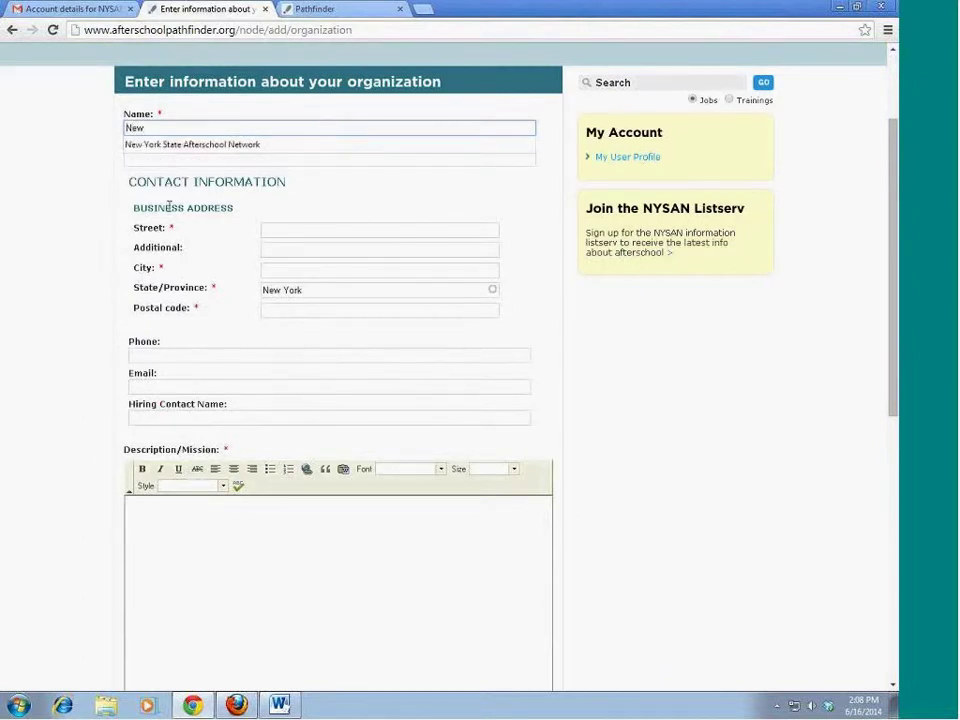
click(210, 146)
text(2)
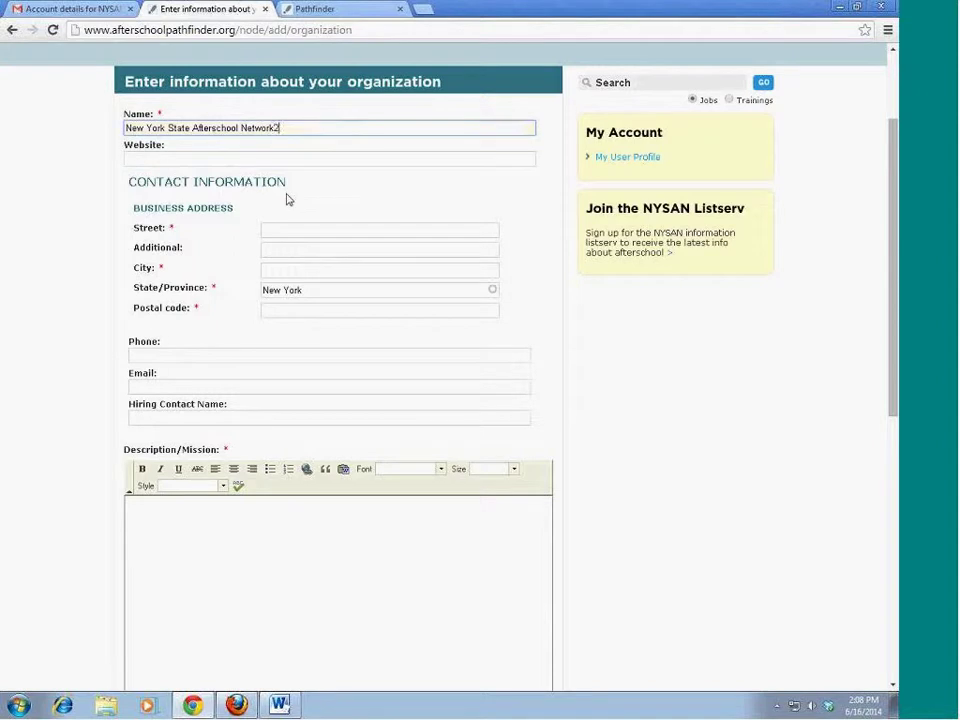
click(238, 162)
text(www.)
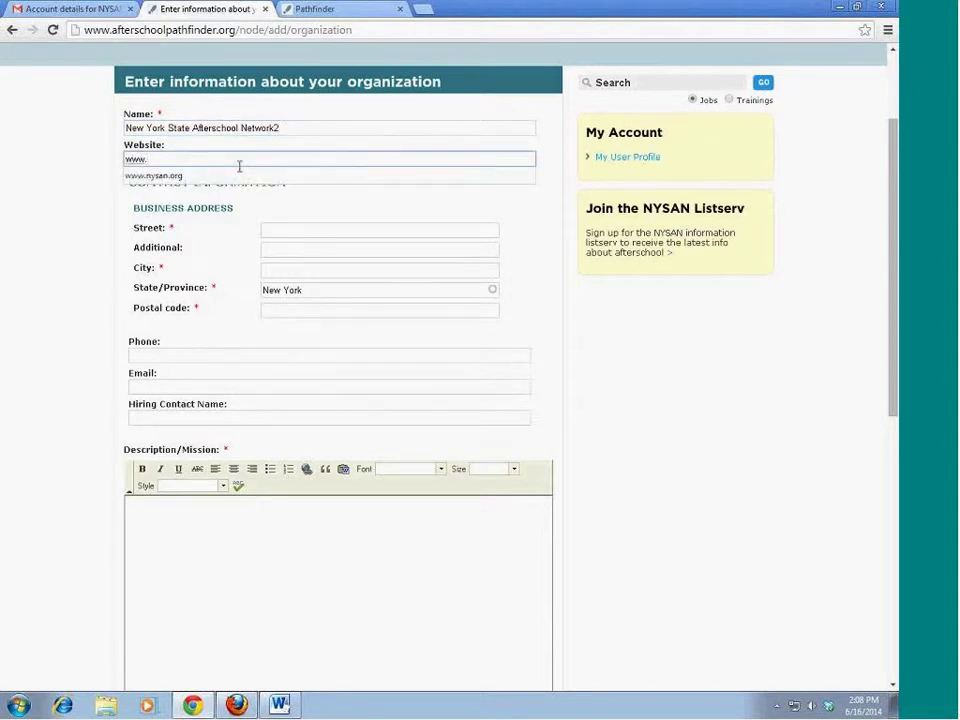
click(230, 176)
Fill in the organization's business street address, city and postal code.
click(289, 228)
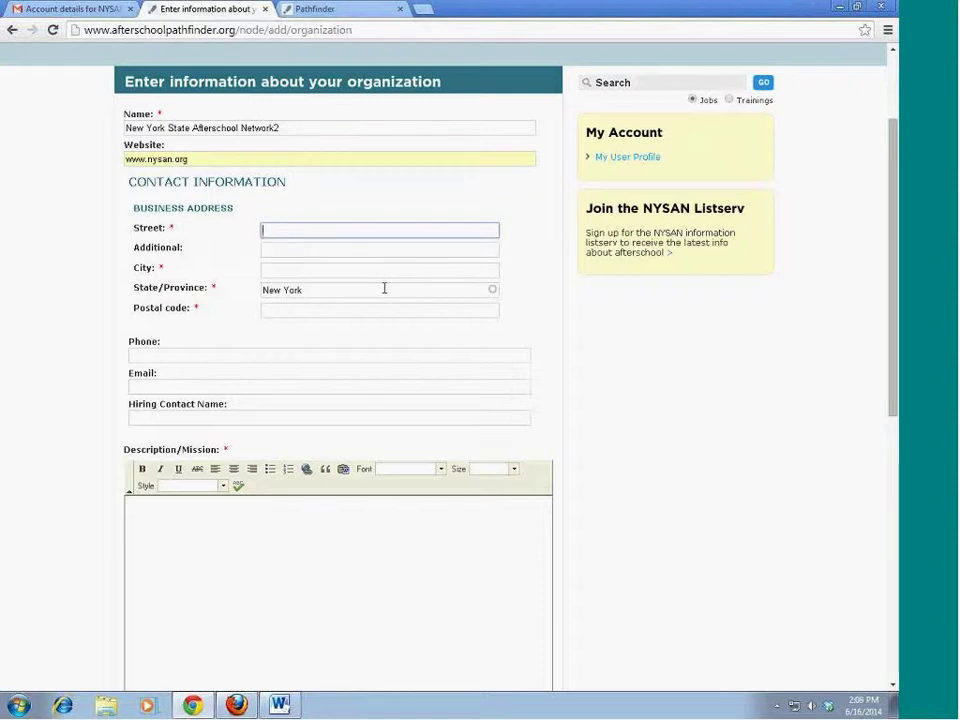
scroll(384, 289, down, 1)
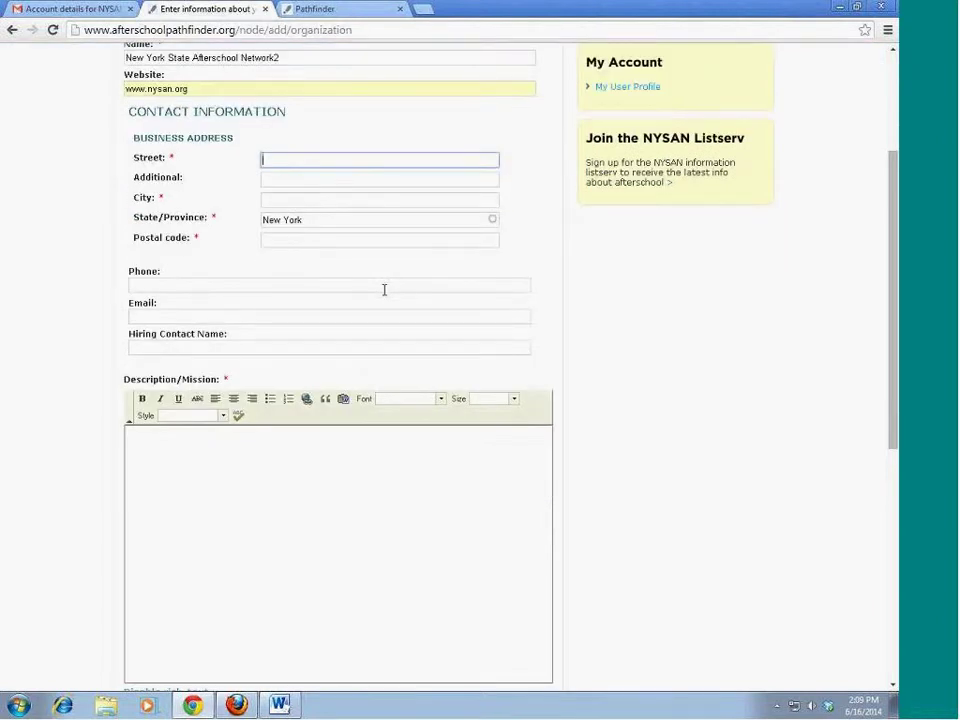
text(1440)
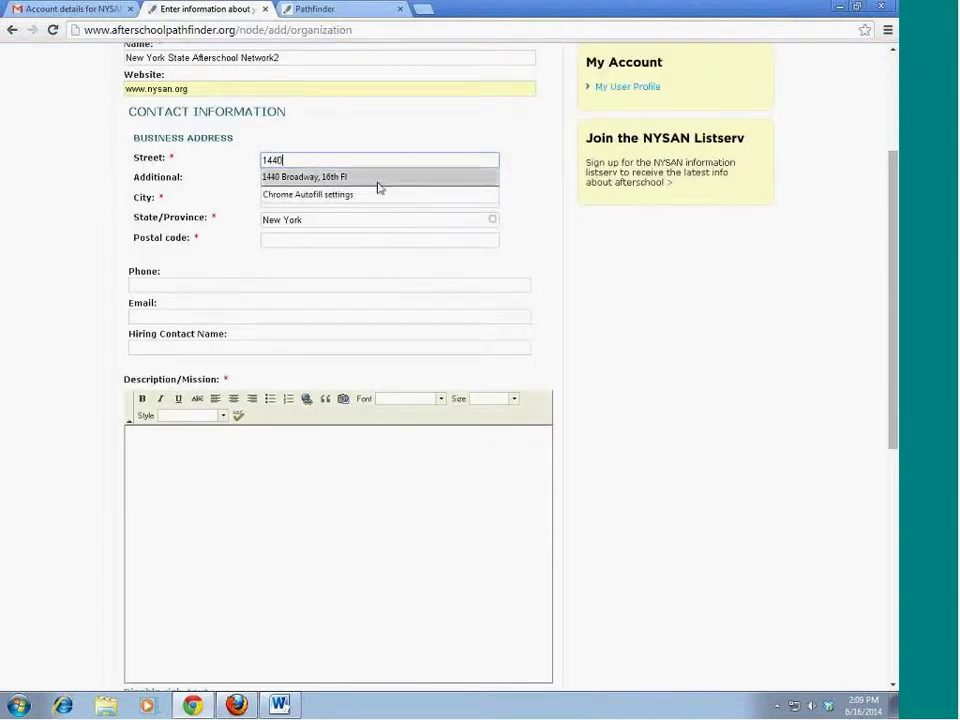
click(377, 177)
click(348, 195)
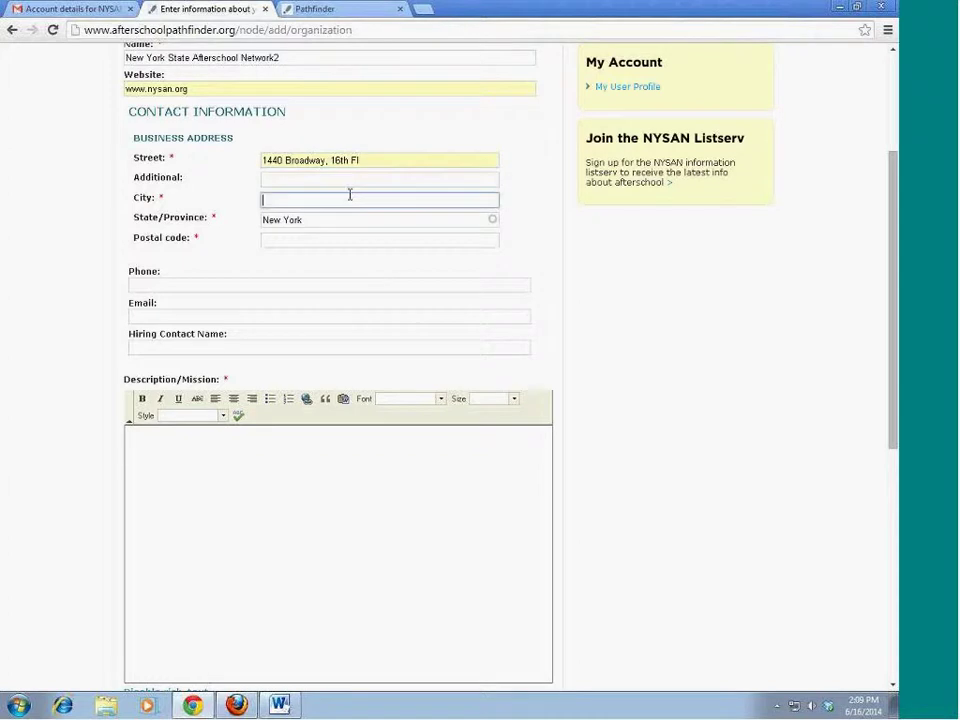
text(New York)
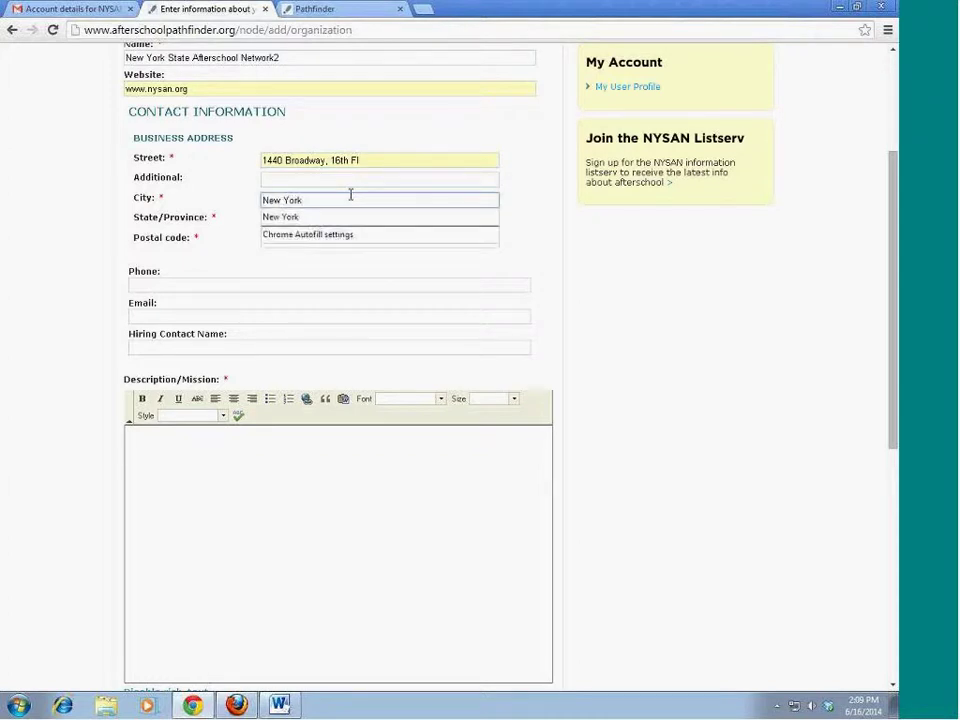
click(332, 236)
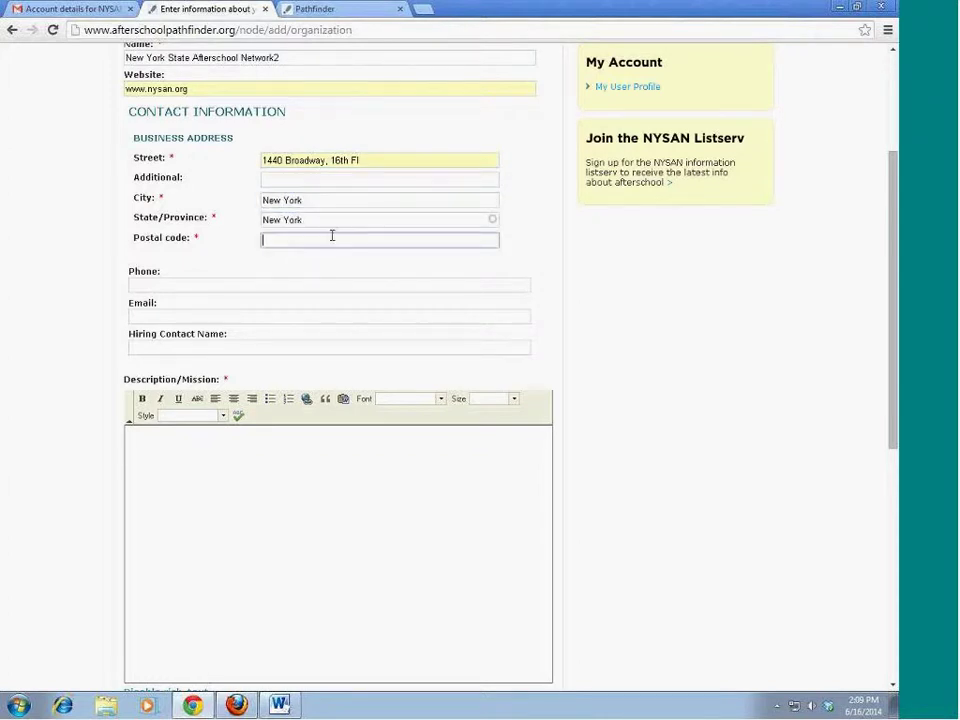
text(10018)
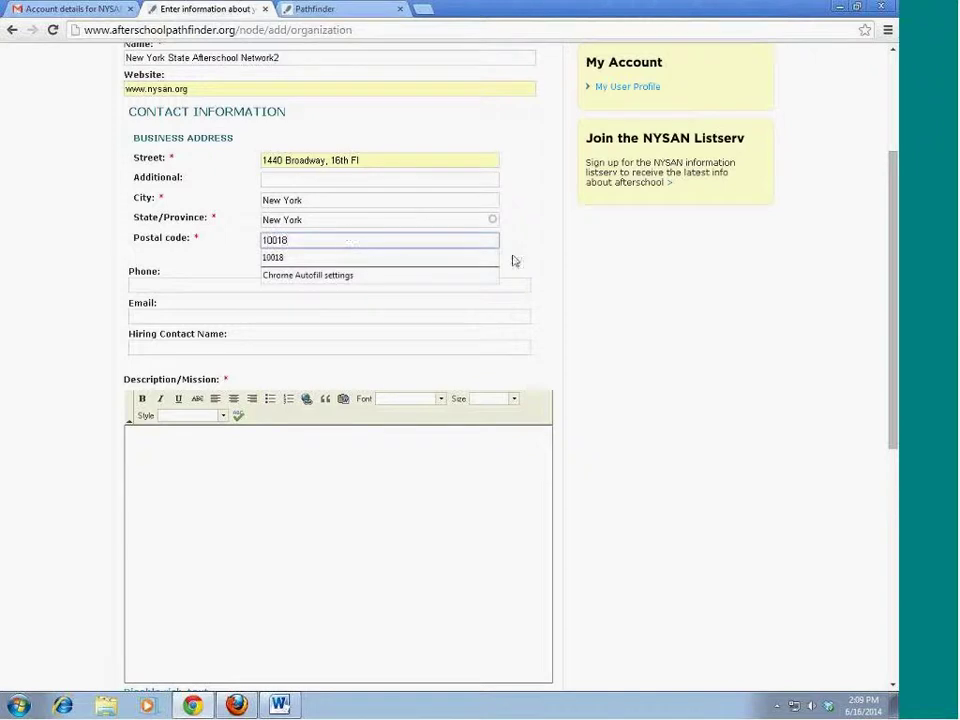
click(549, 262)
Fill in the organization's phone number, e-mail address and hiring contact name.
scroll(549, 262, down, 1)
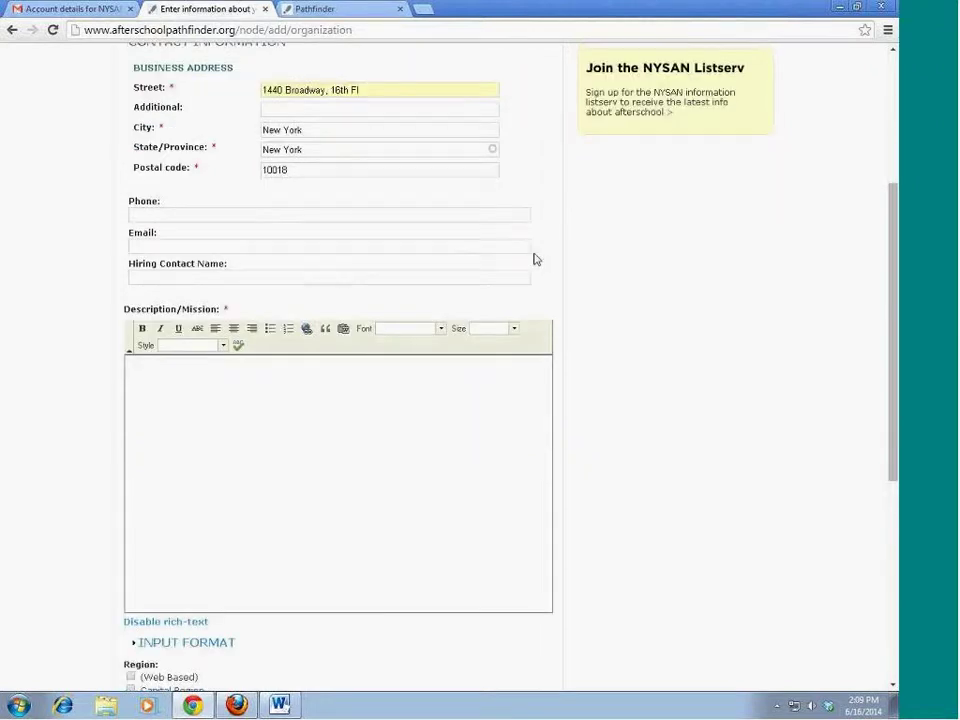
click(167, 215)
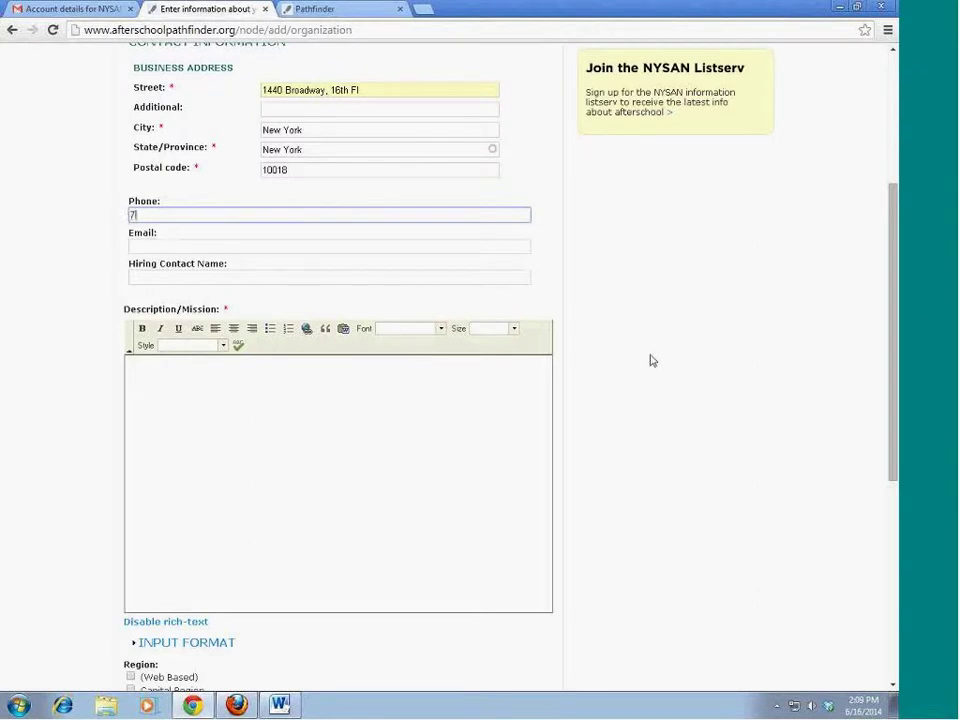
text(64)
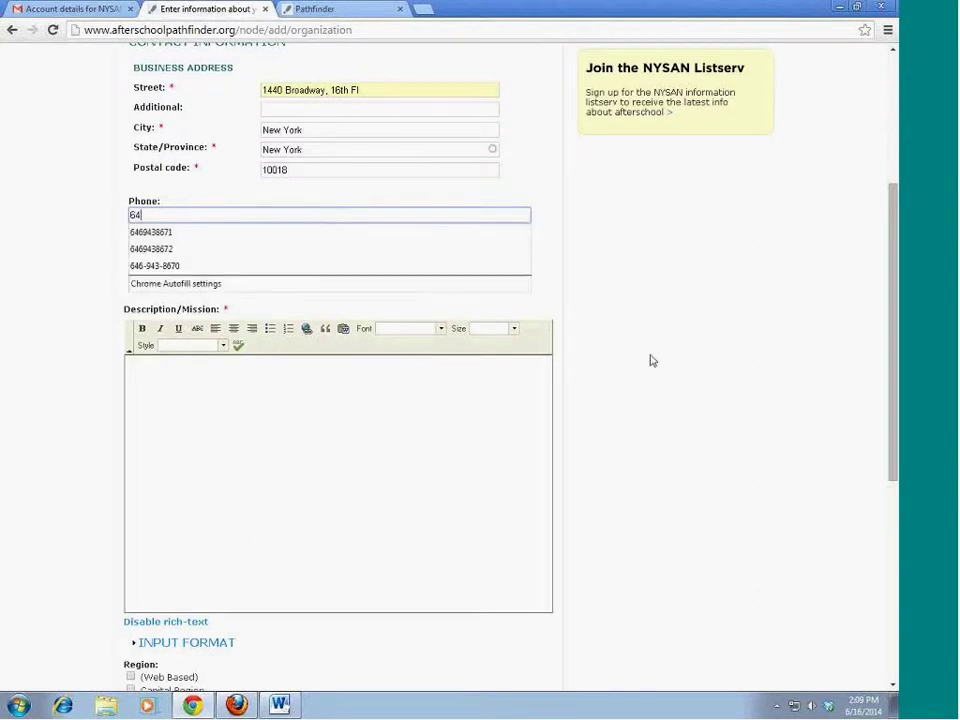
text(6-94)
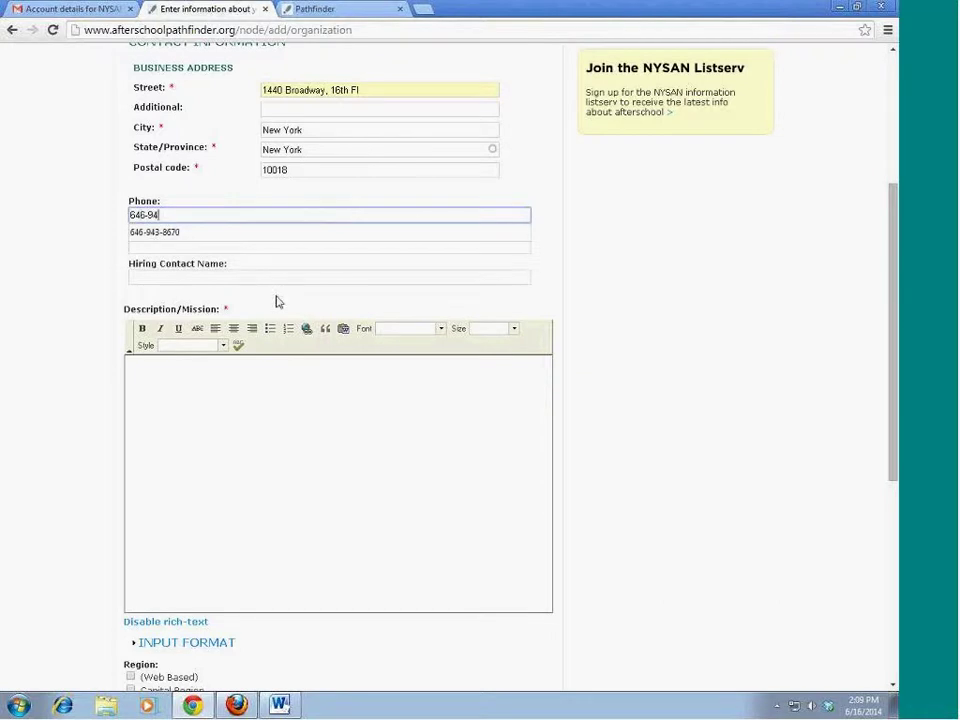
click(178, 234)
click(180, 244)
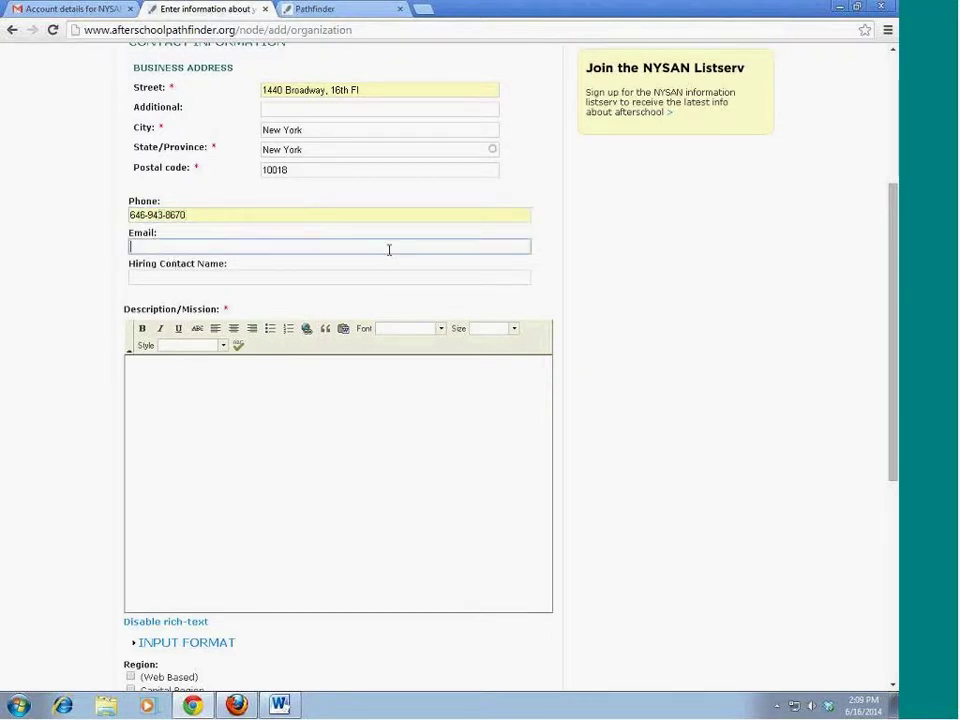
text(alidi)
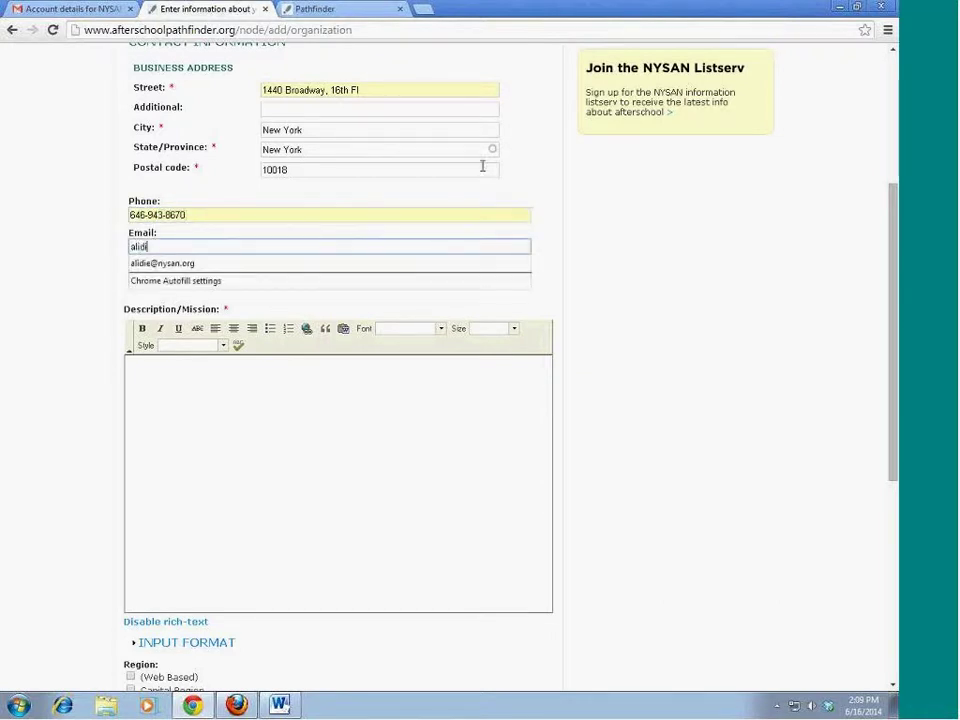
click(290, 263)
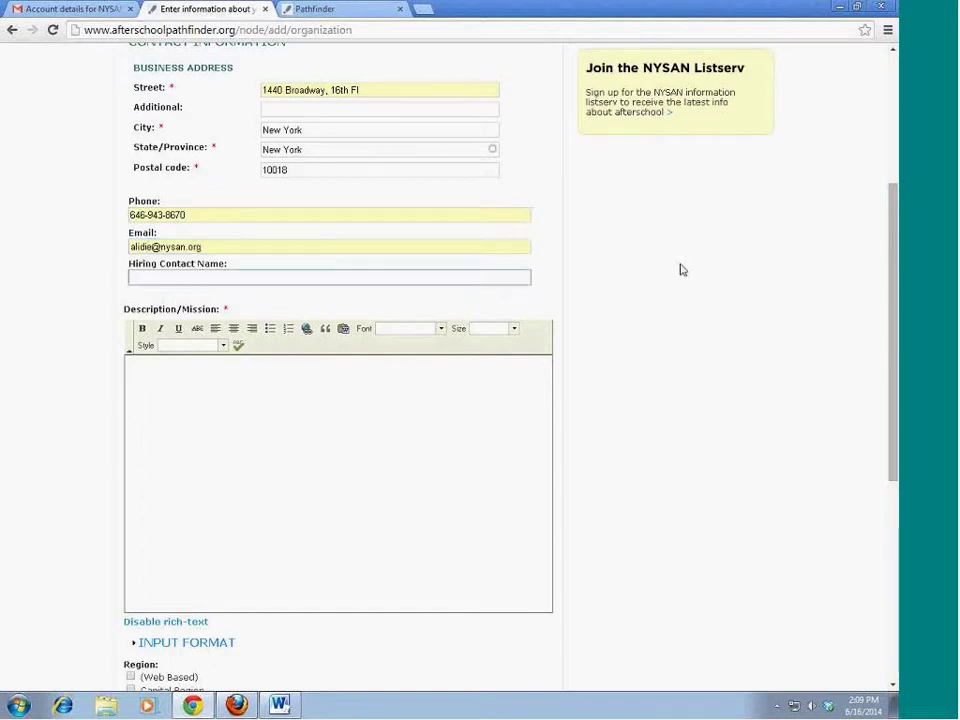
text(Alli)
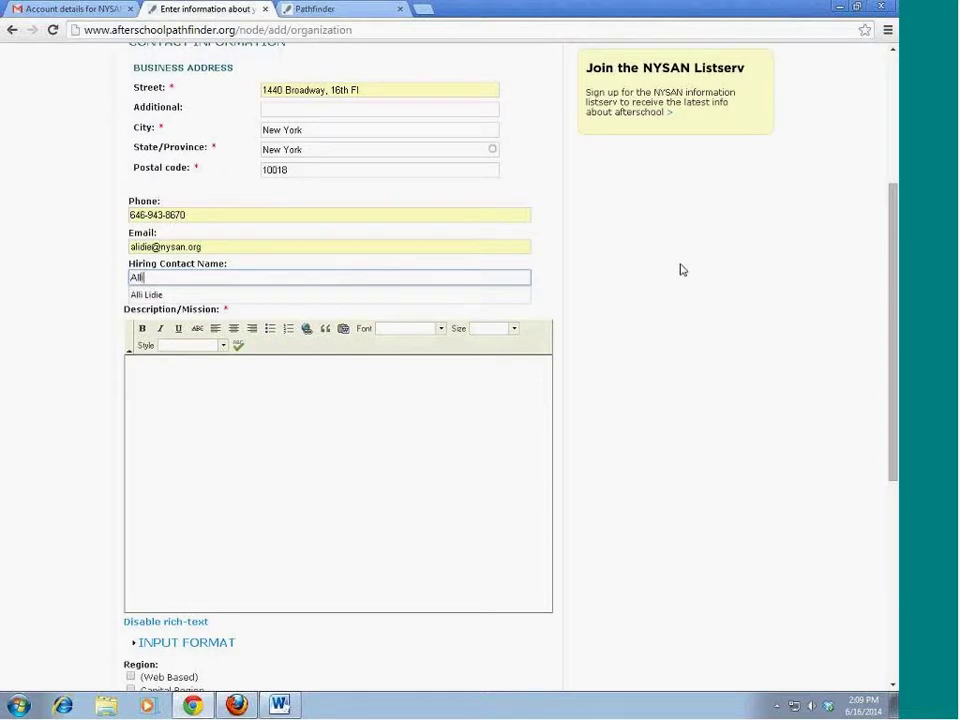
click(440, 294)
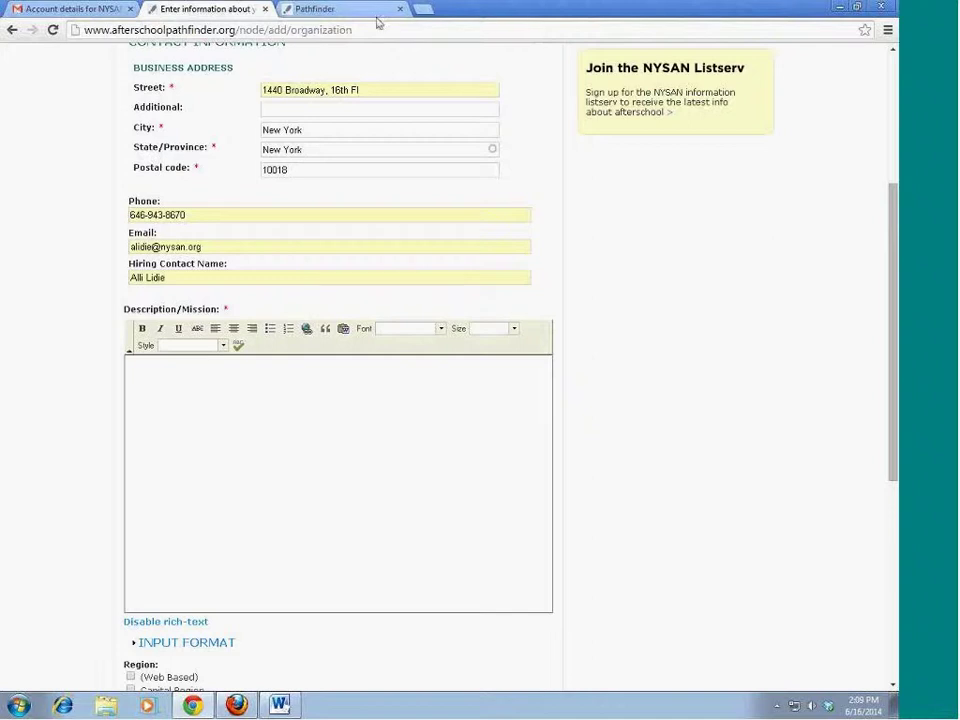
click(294, 10)
click(269, 32)
text(www.n)
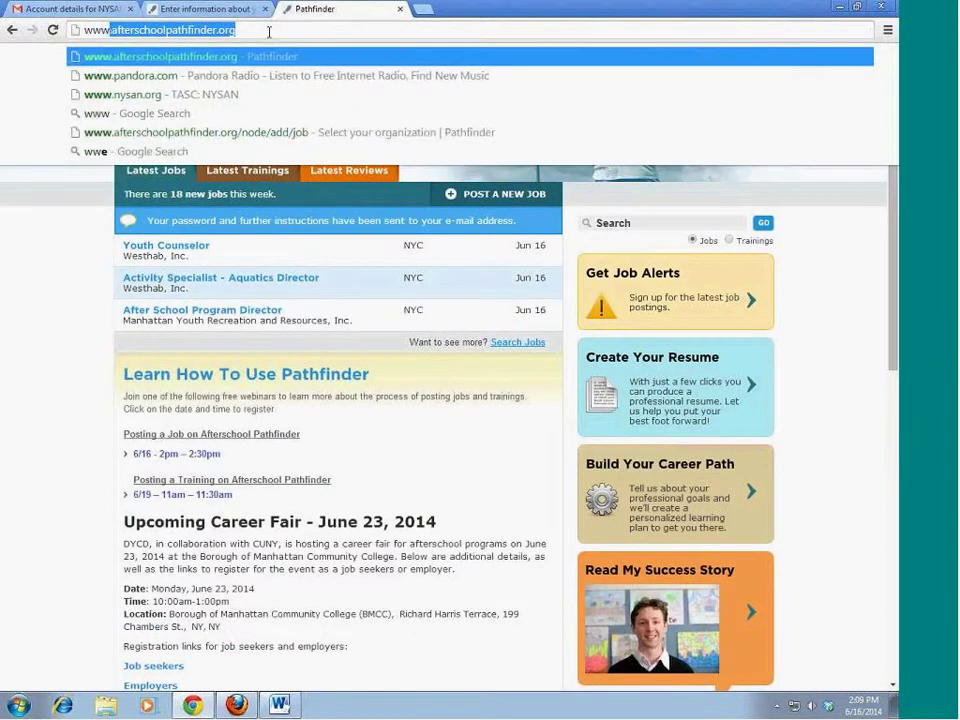
text(ysa)
key(Return)
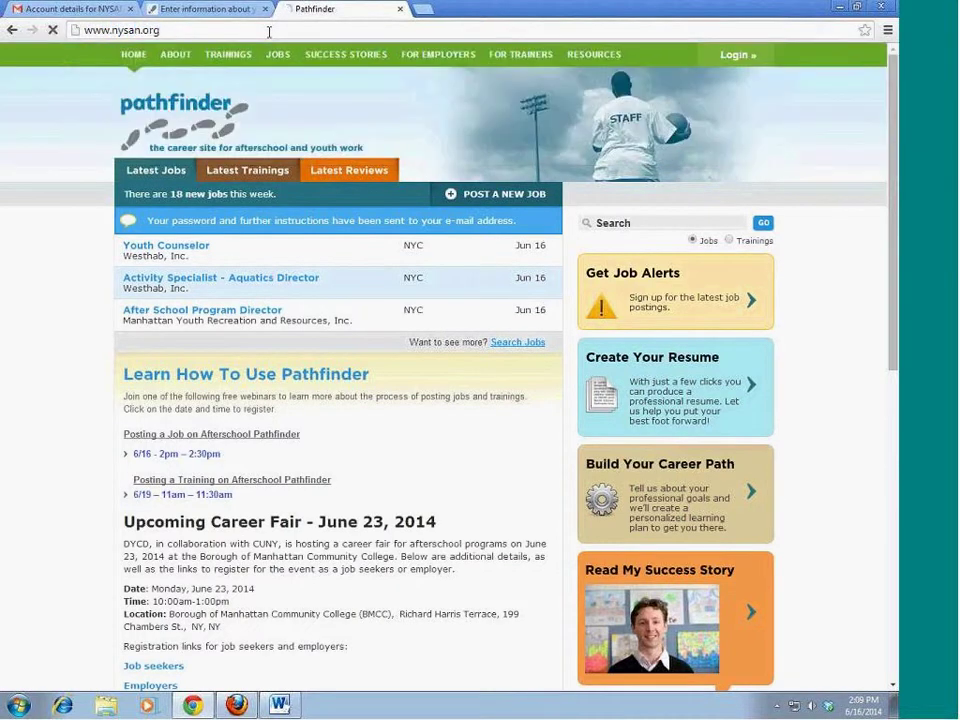
Copy the three introductory paragraphs about NYSAN from the site's home page.
mouse_move(129, 174)
mouse_down()
mouse_move(155, 199)
mouse_move(136, 172)
mouse_up()
click(130, 172)
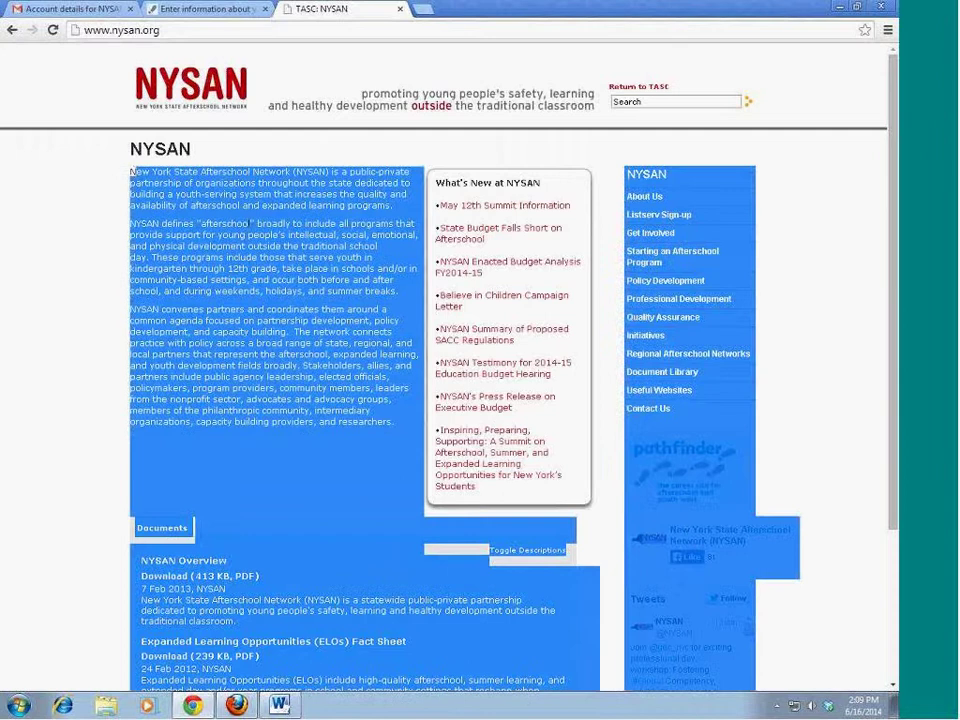
click(378, 420)
drag(396, 426, 130, 172)
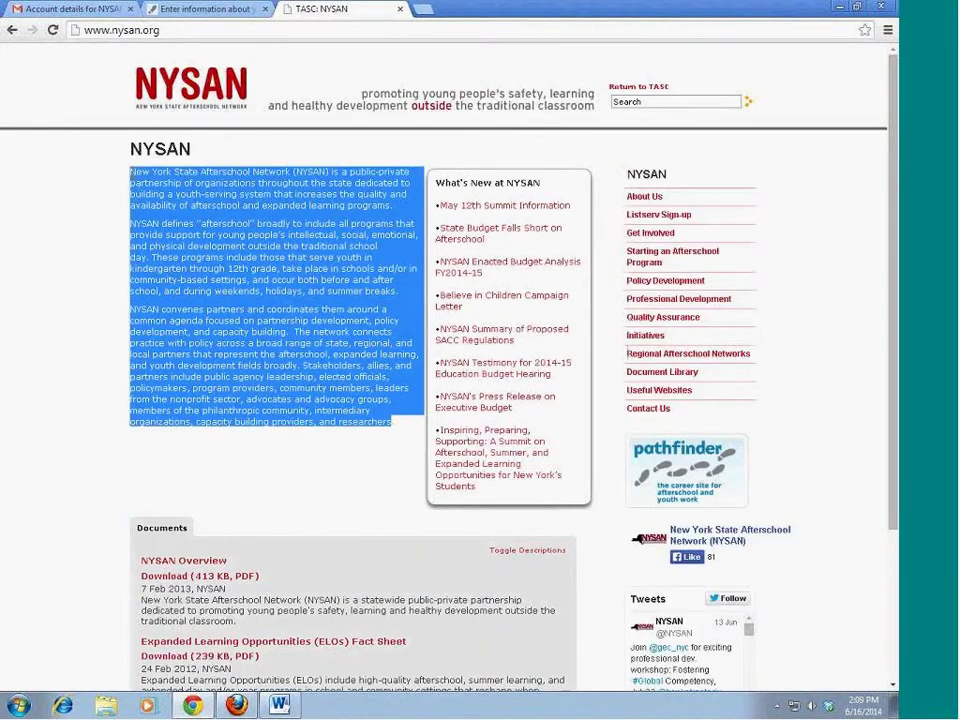
Return to the organization form and insert the copied text into Description/Mission with Paste from Word, ending it with a period.
click(203, 9)
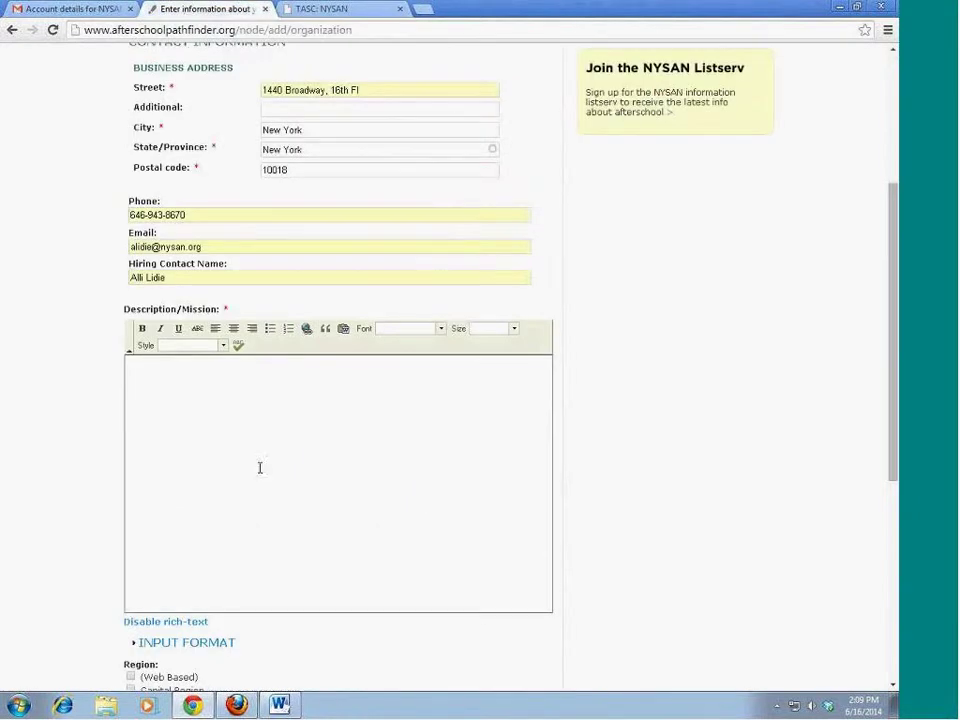
click(343, 332)
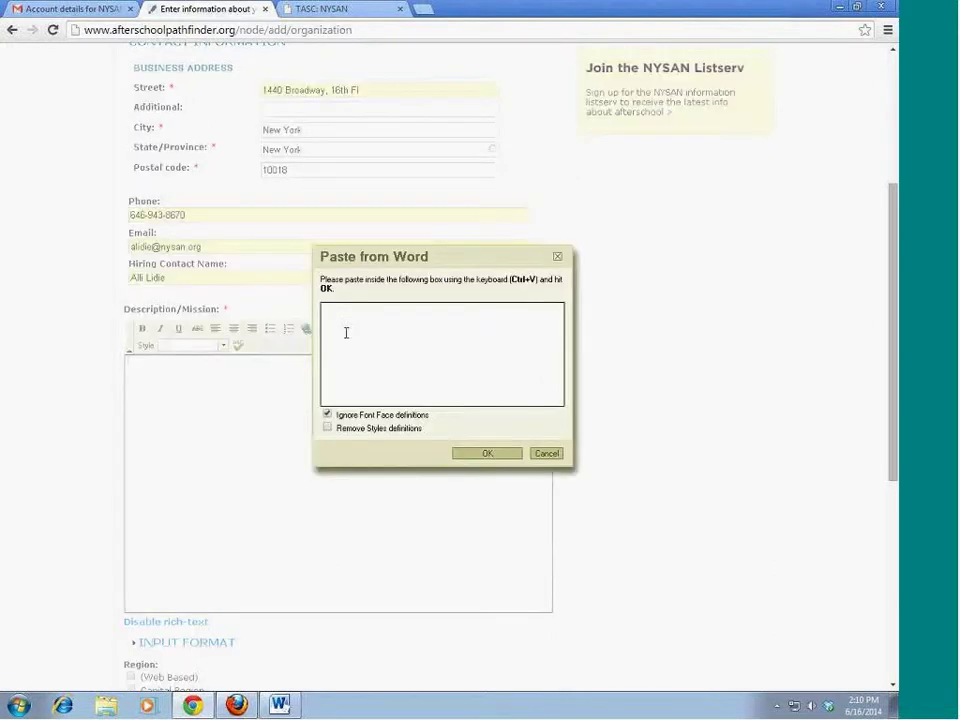
key(ctrl+v)
text(.)
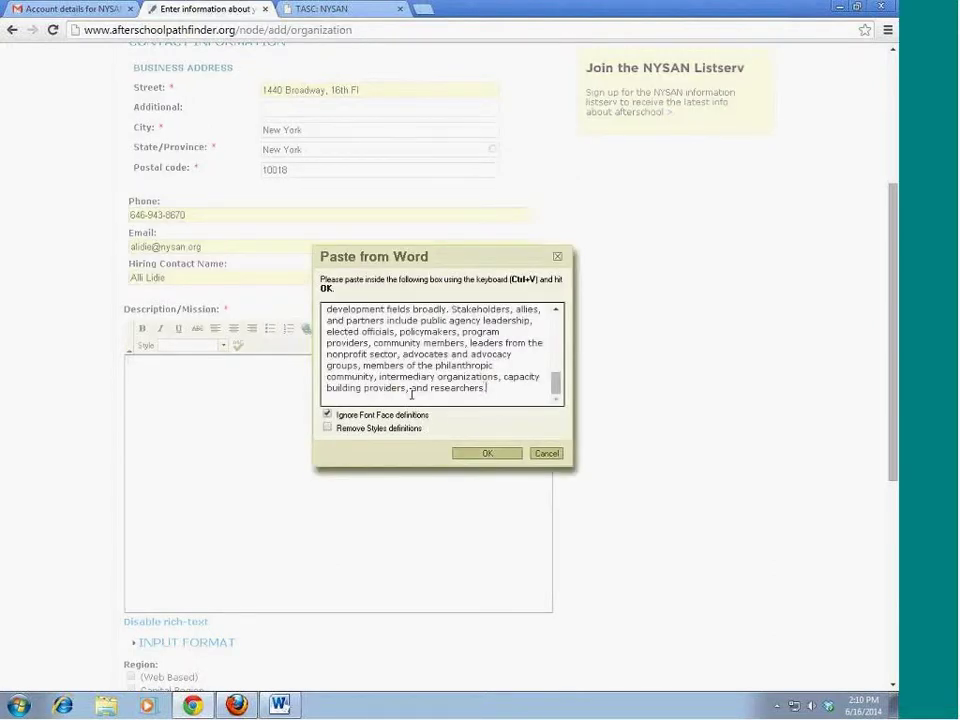
click(476, 454)
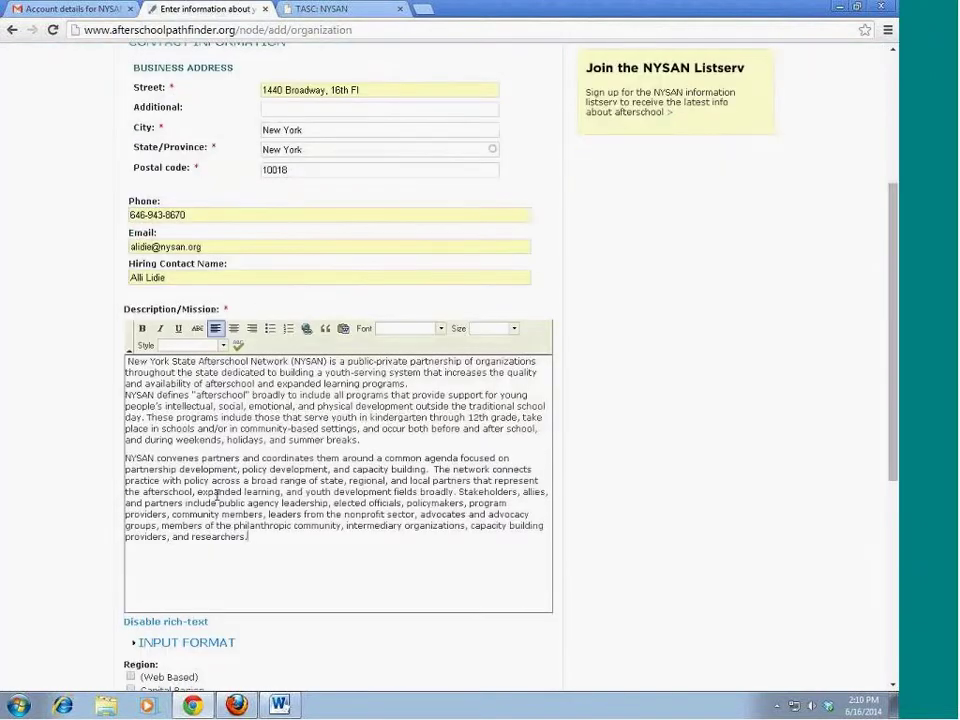
click(128, 360)
drag(127, 360, 103, 360)
click(323, 361)
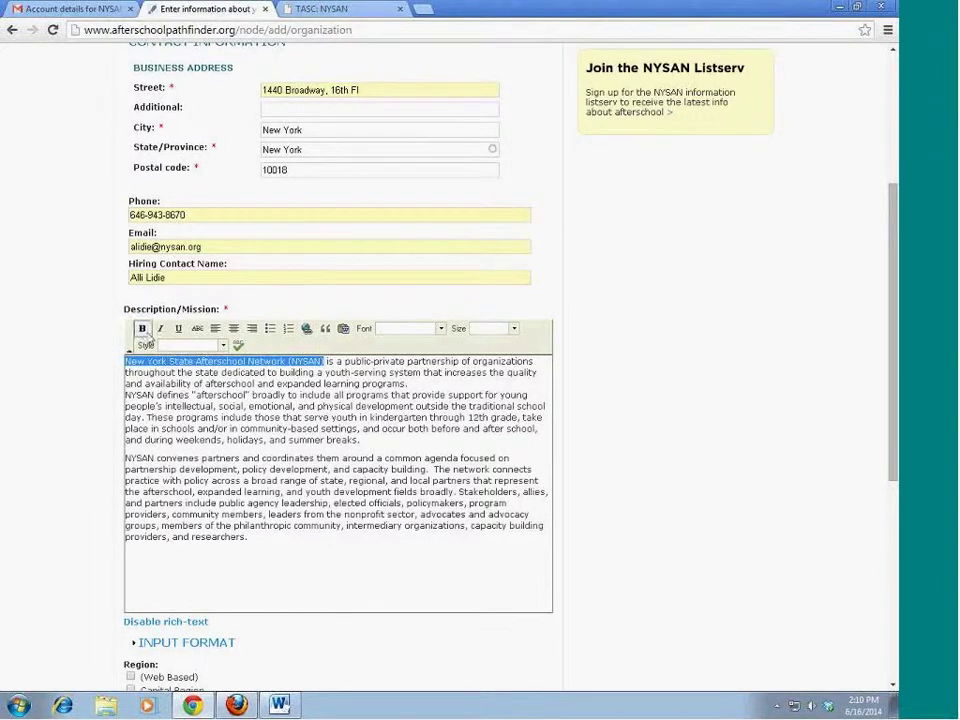
click(307, 330)
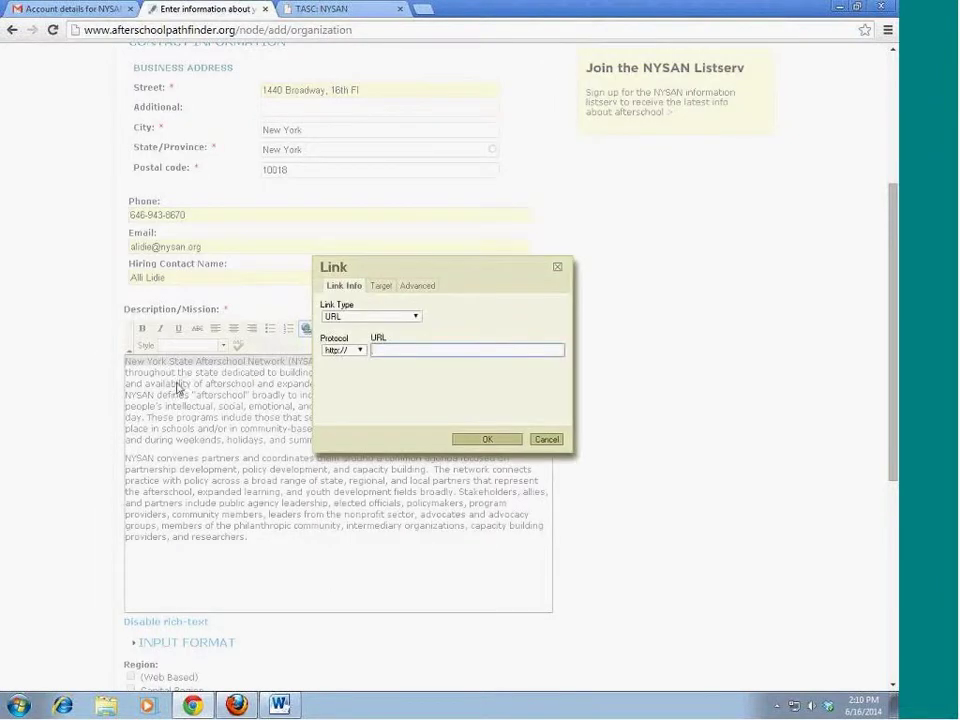
text(www.nysan.org)
key(Return)
click(268, 366)
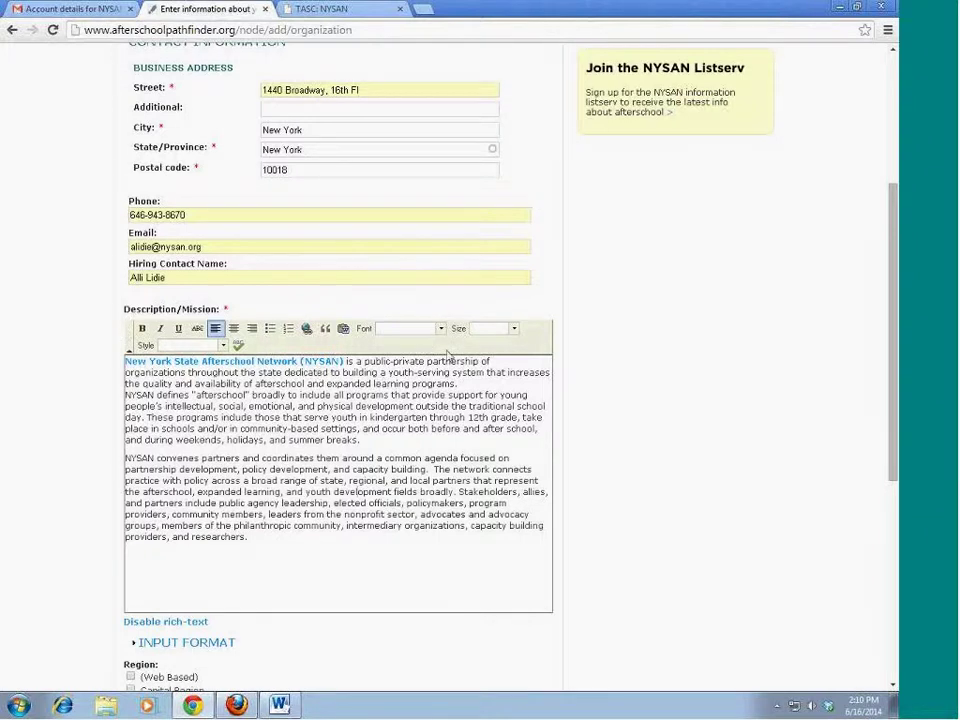
Select all nine regions for the organization, from (Web Based) through Western New York.
scroll(449, 357, down, 3)
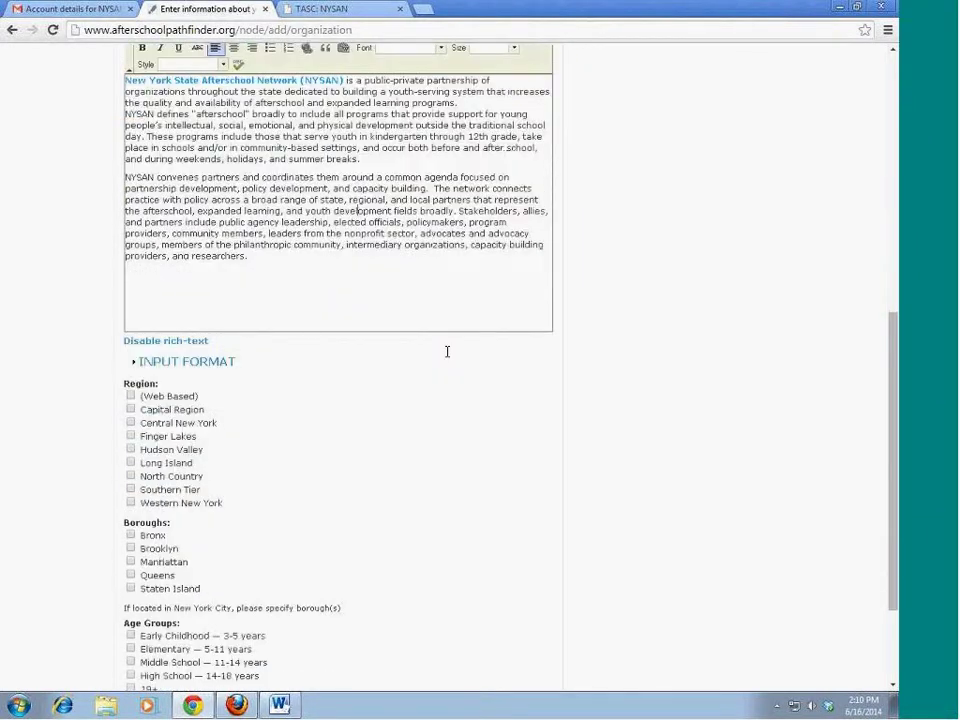
scroll(448, 355, down, 2)
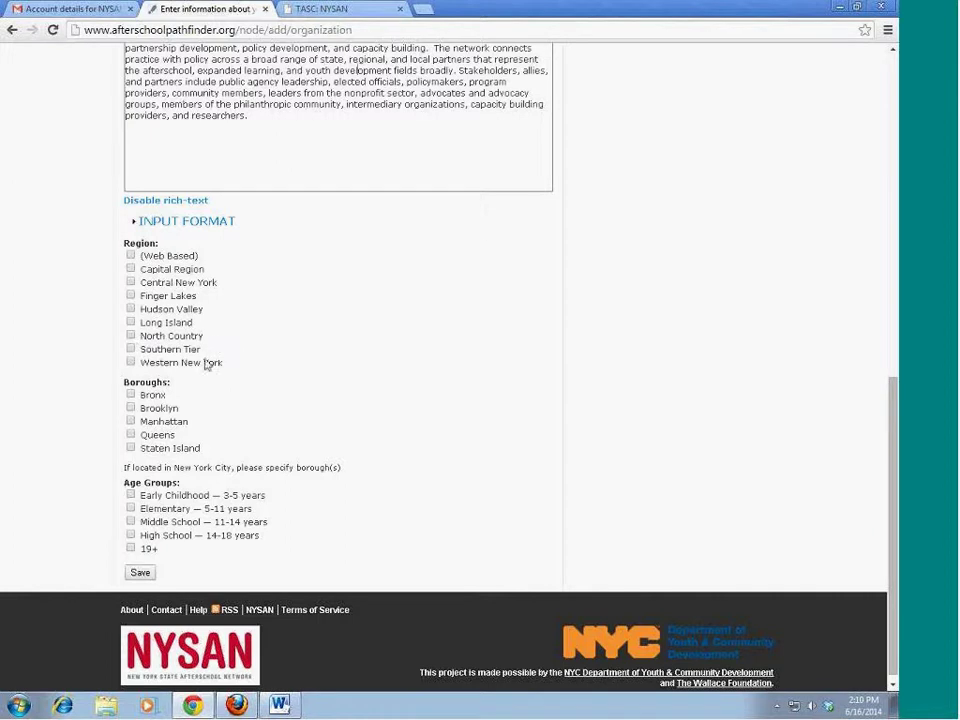
click(130, 256)
click(130, 269)
click(131, 283)
click(130, 296)
click(130, 309)
click(130, 322)
click(130, 336)
click(131, 349)
click(131, 362)
Select all five boroughs: Bronx, Brooklyn, Manhattan, Queens and Staten Island.
click(131, 395)
click(134, 396)
click(131, 395)
click(131, 408)
click(131, 421)
click(131, 434)
click(131, 448)
Select the Elementary, Middle School and High School age groups, and save the organization.
scroll(250, 445, down, 1)
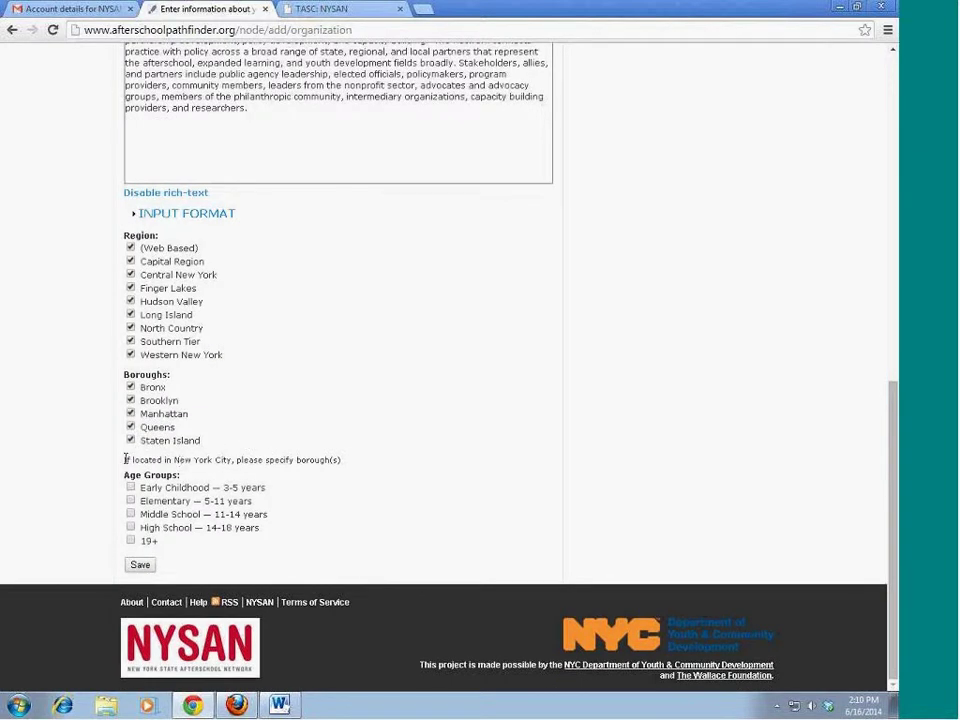
click(131, 500)
click(131, 514)
click(131, 527)
click(141, 567)
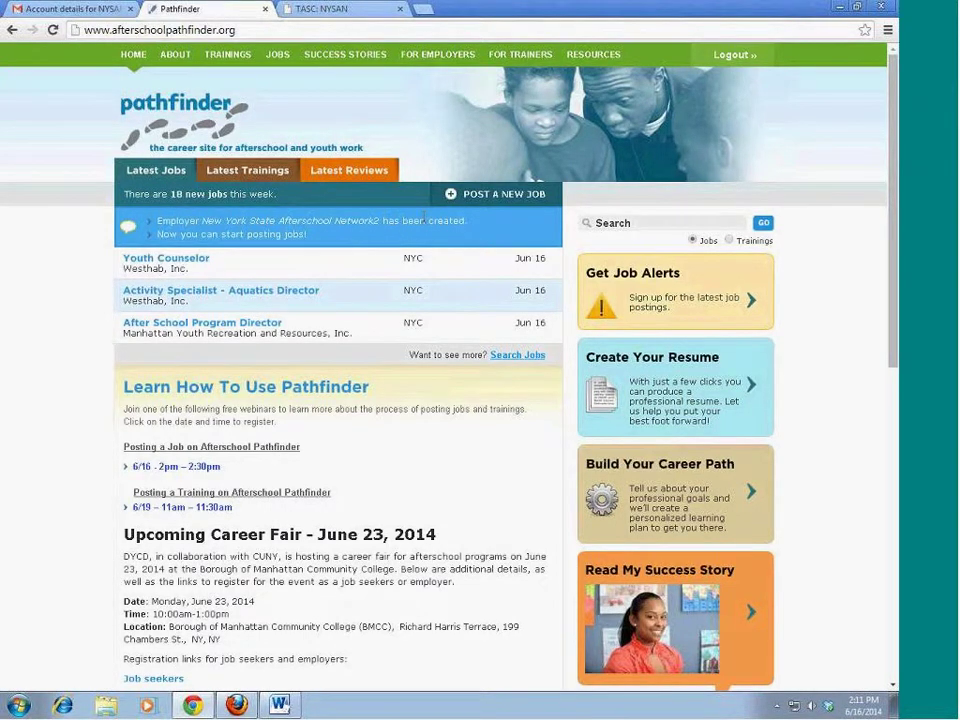
Start a new job posting and enter NYSAN Office as the work site name.
click(489, 196)
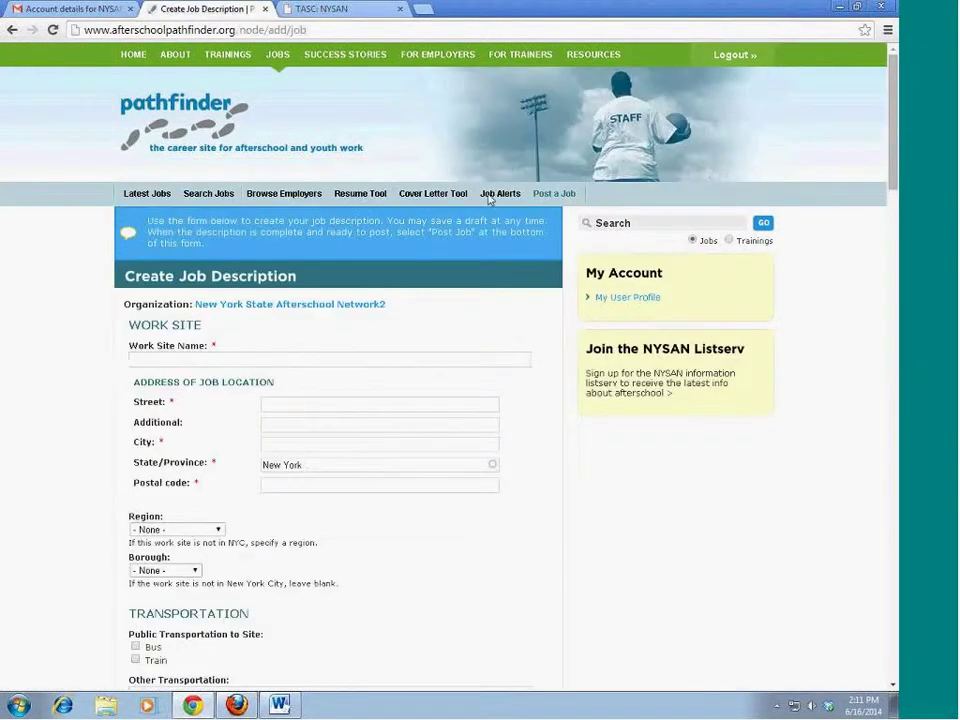
click(133, 358)
scroll(3, 355, down, 1)
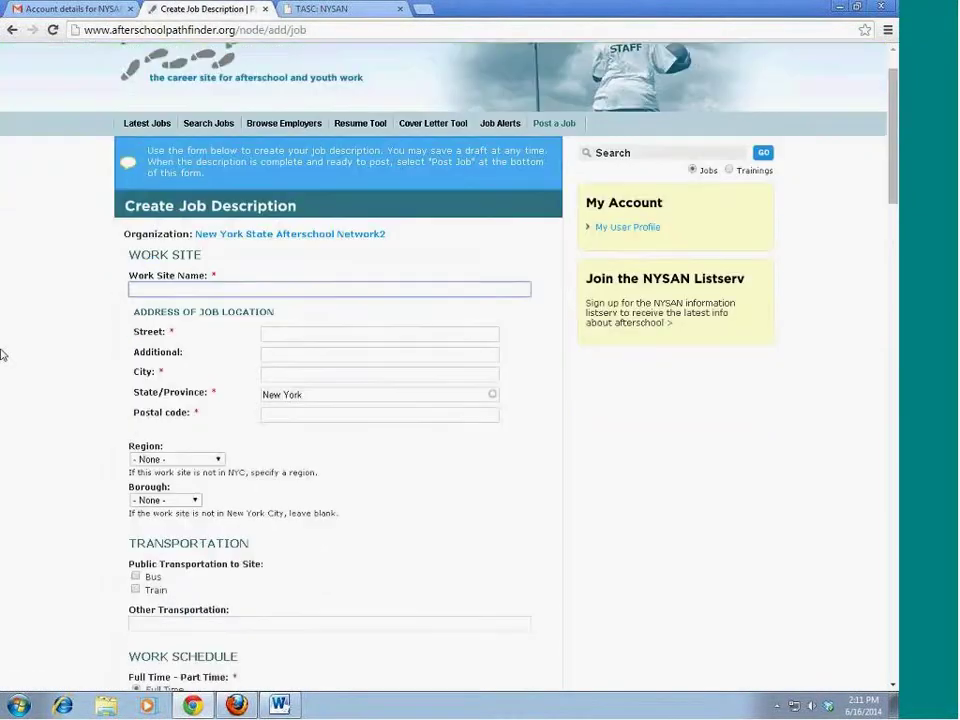
scroll(3, 355, down, 1)
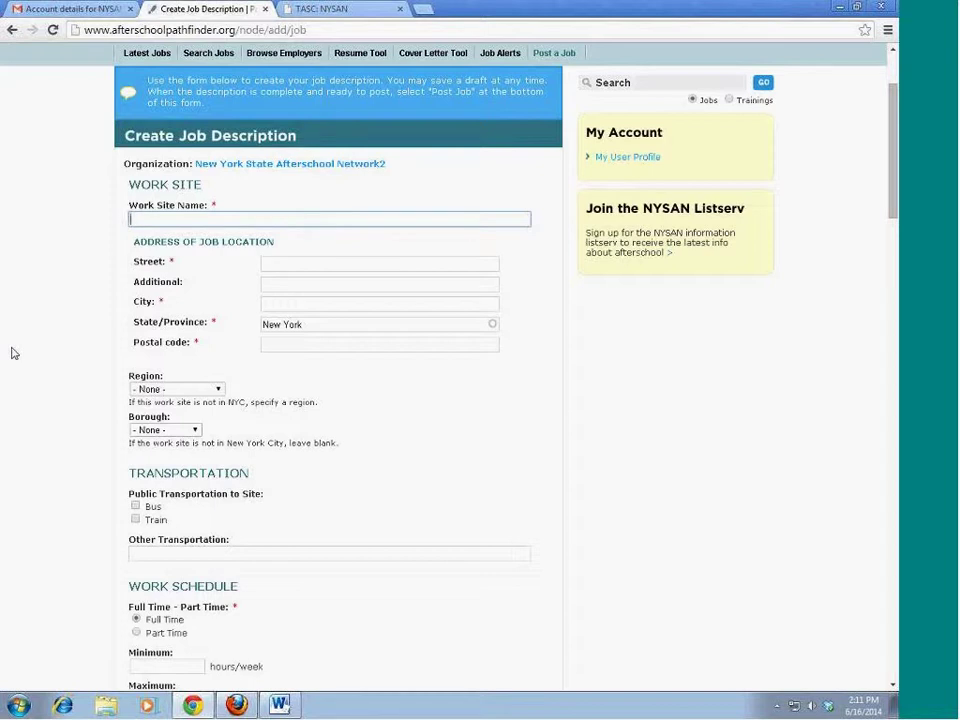
text(N)
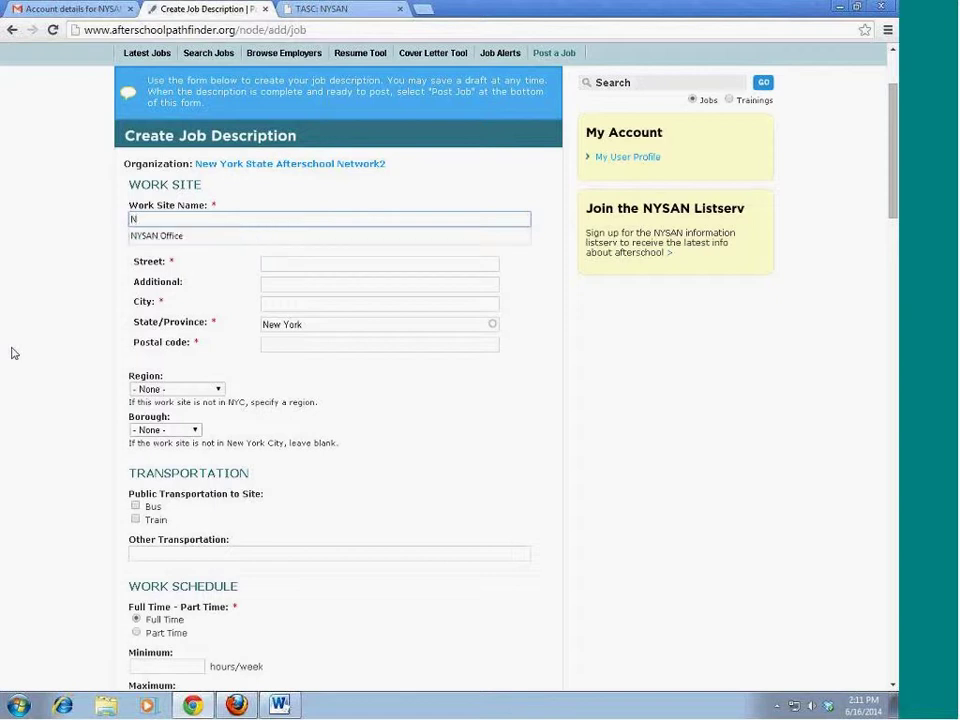
click(125, 237)
click(150, 223)
text(YSAN)
click(158, 235)
Fill in the job location's street address, city and postal code.
click(285, 266)
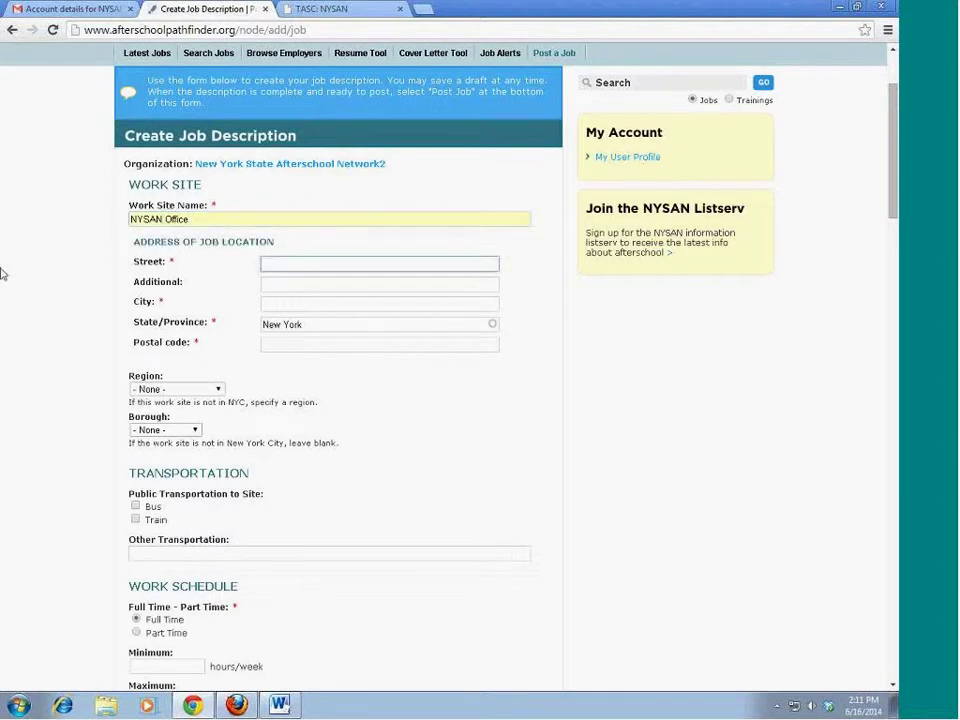
text(144)
click(300, 282)
click(289, 303)
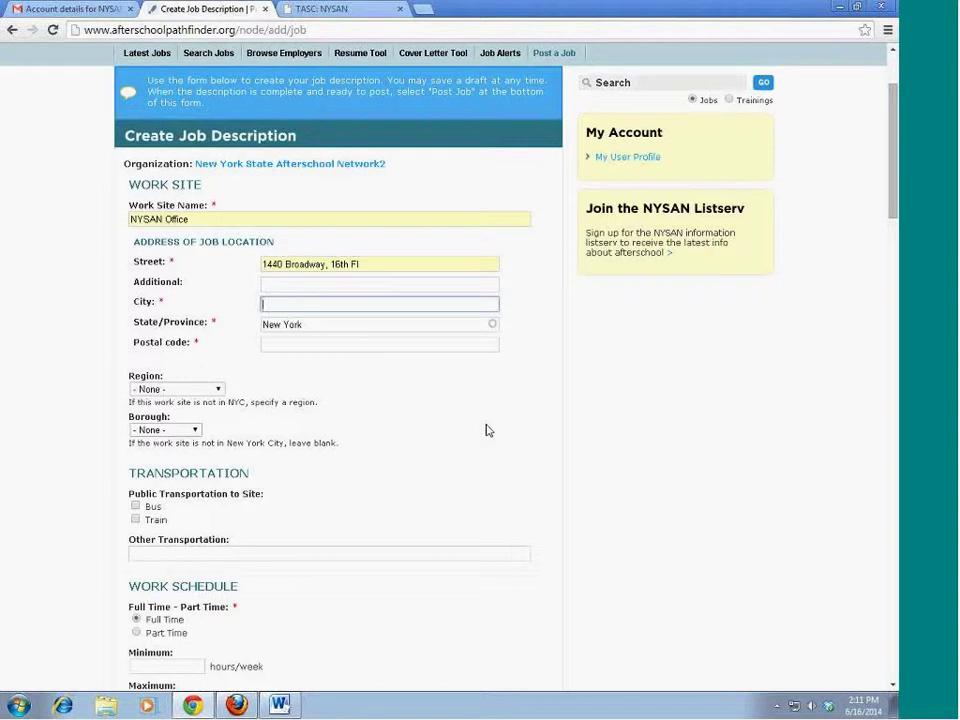
text(N)
text(New)
click(296, 324)
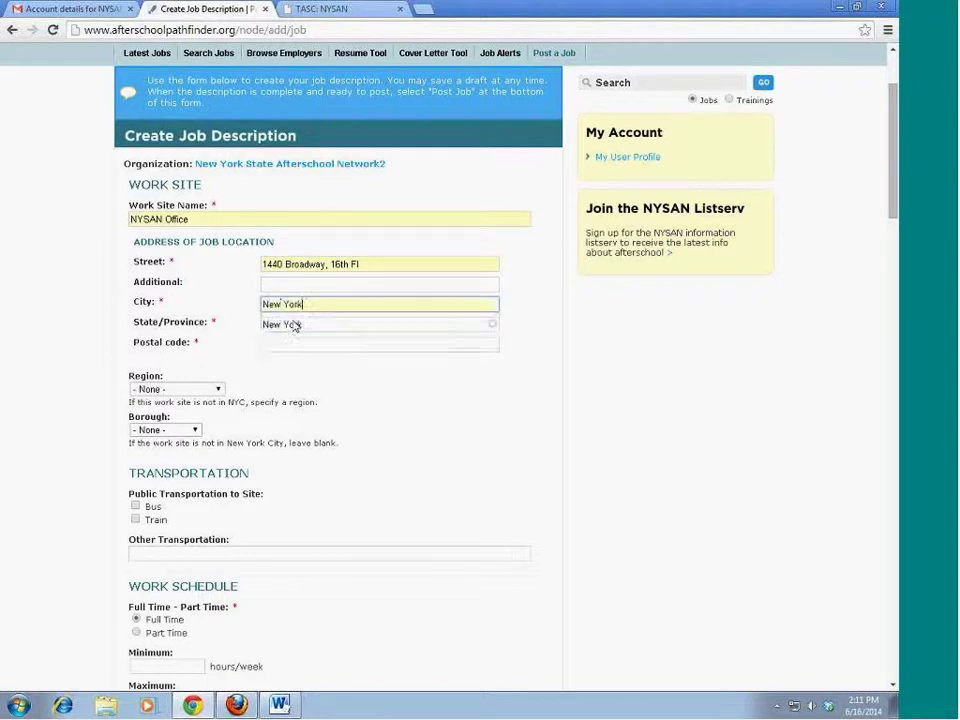
click(298, 344)
text(10018)
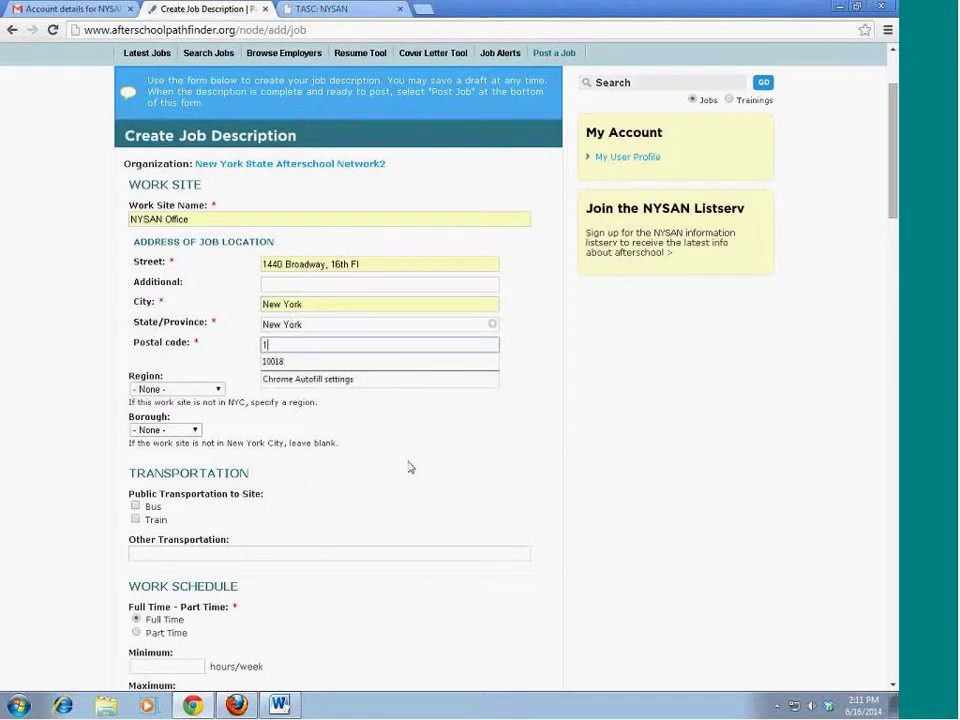
click(408, 467)
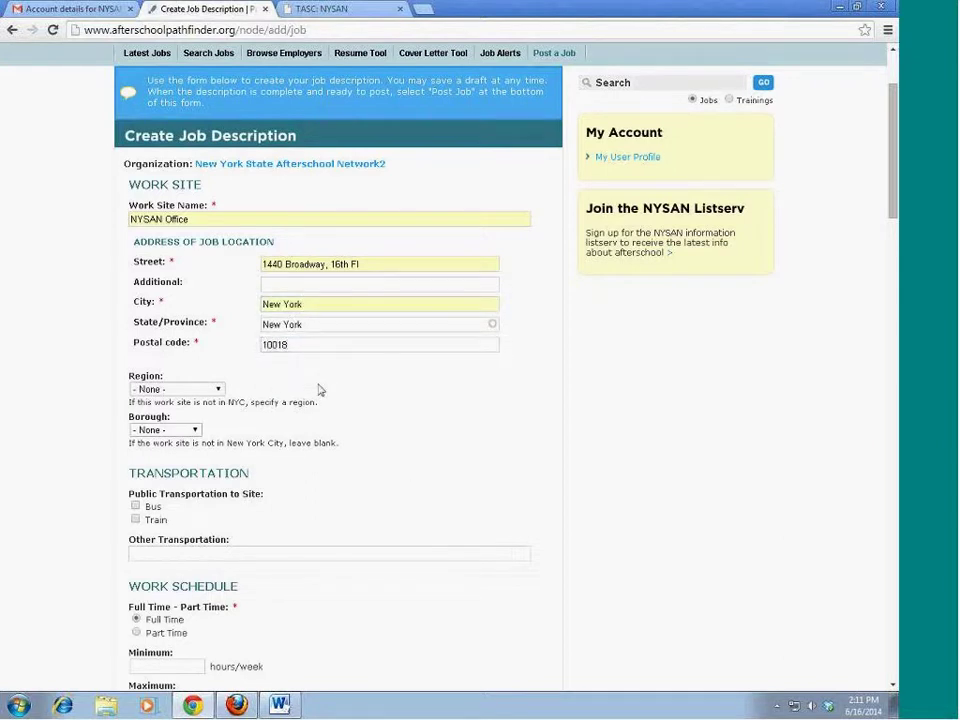
Check the region choices without picking one, and set the work site's borough to Manhattan.
scroll(246, 328, down, 1)
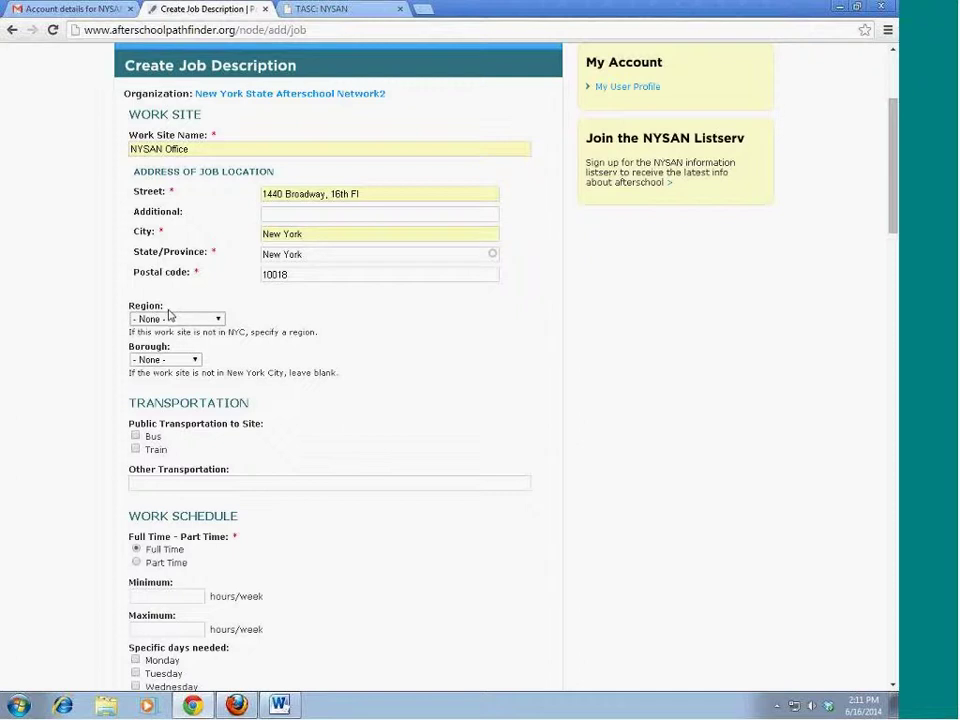
click(217, 319)
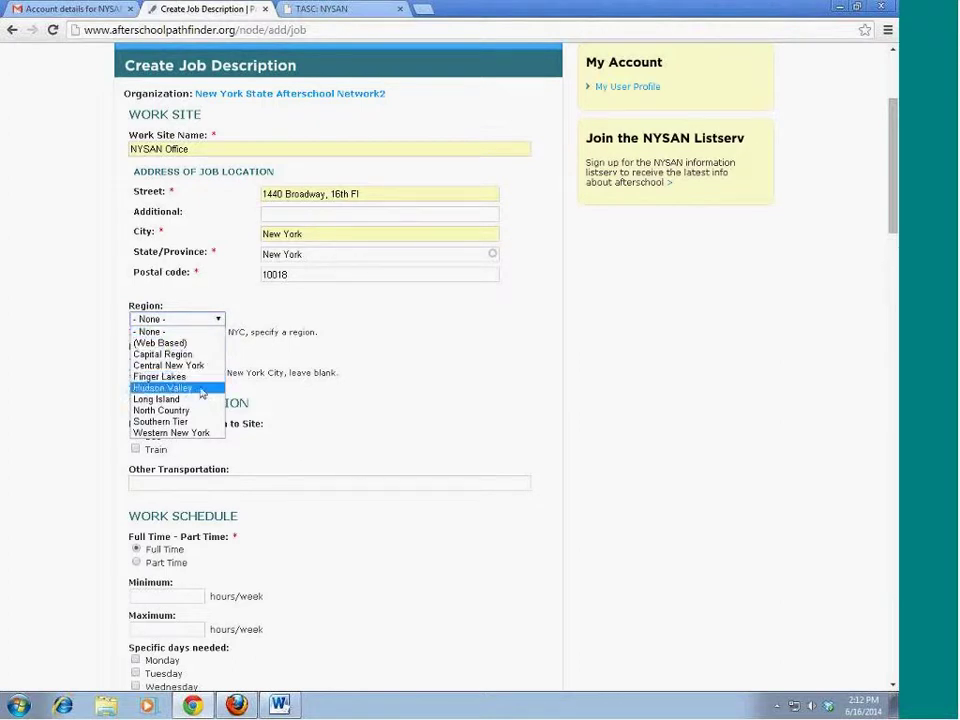
click(332, 347)
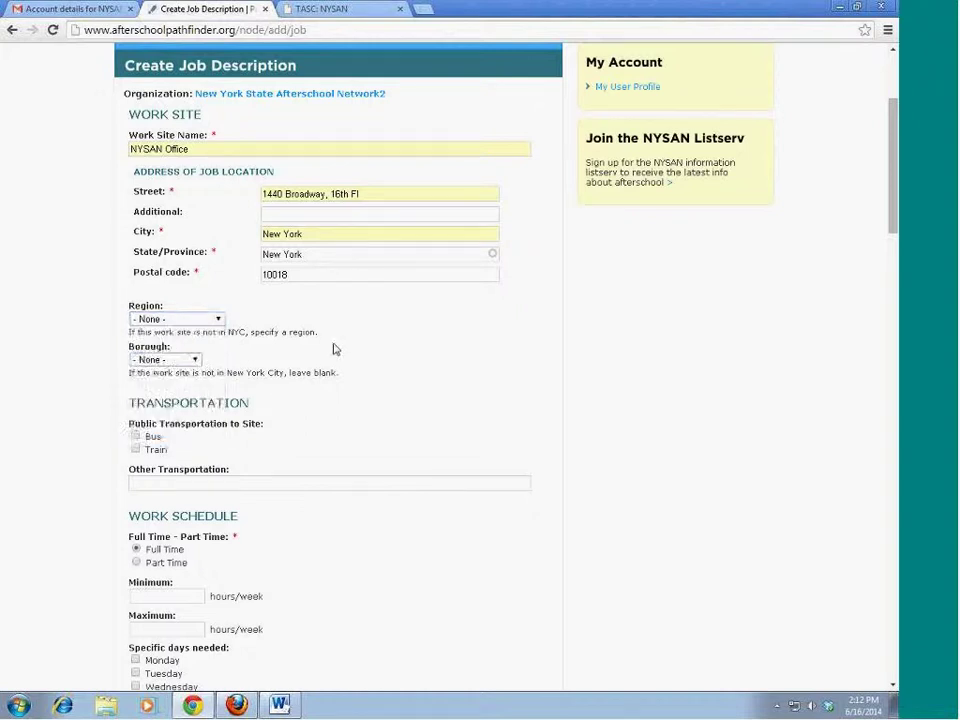
click(190, 362)
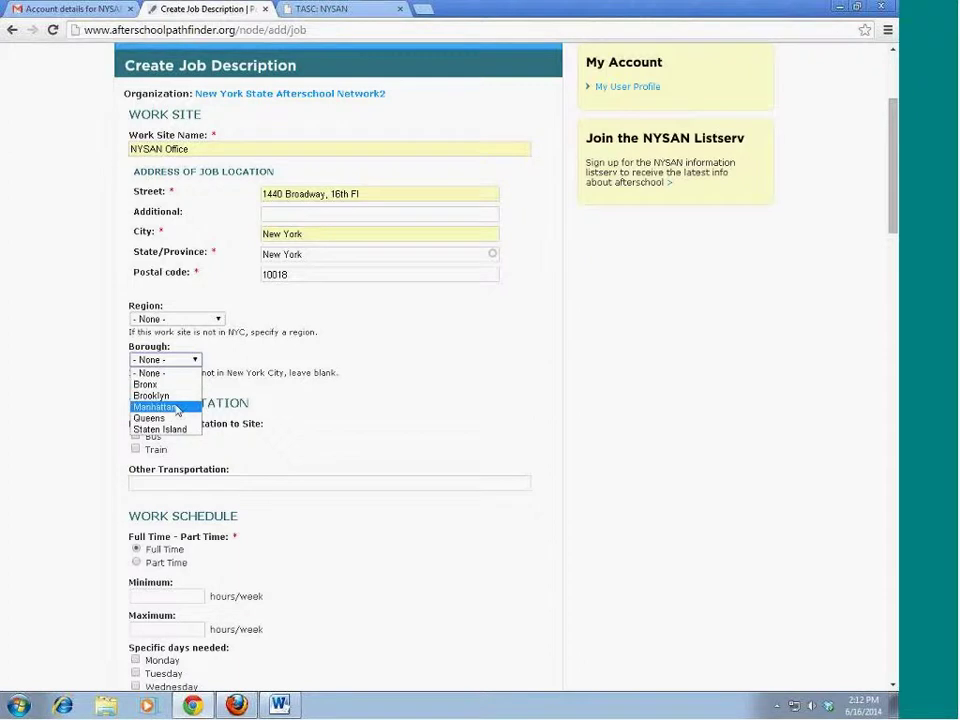
click(165, 406)
Mark the site as reachable by train and enter the train lines N,Q,R,B,D,F,M,1,2,3, 7.
scroll(338, 420, down, 3)
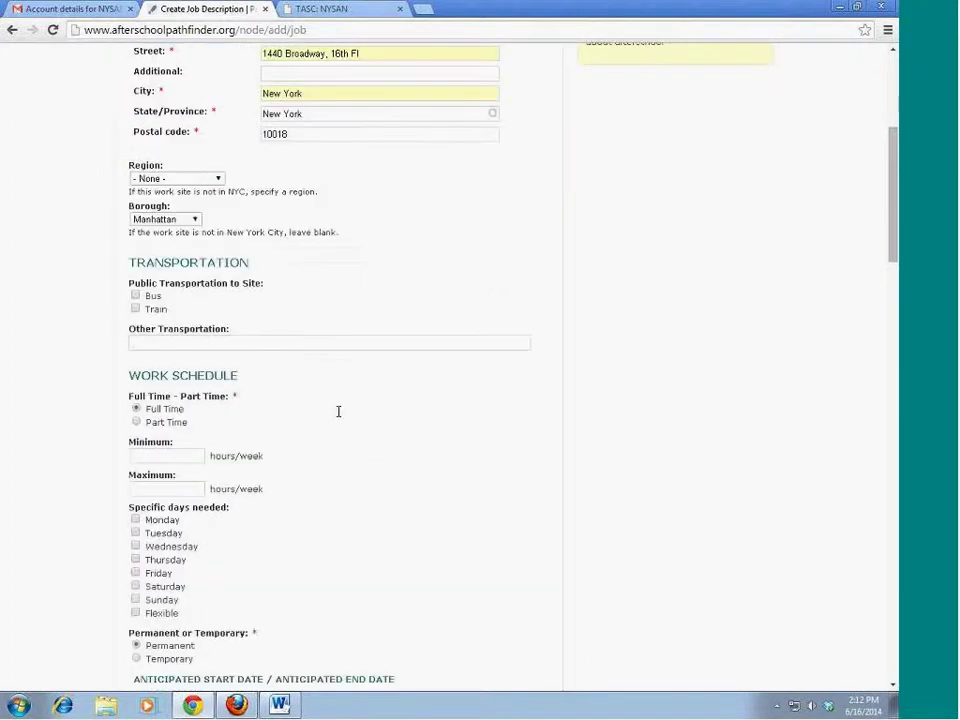
click(135, 308)
click(167, 345)
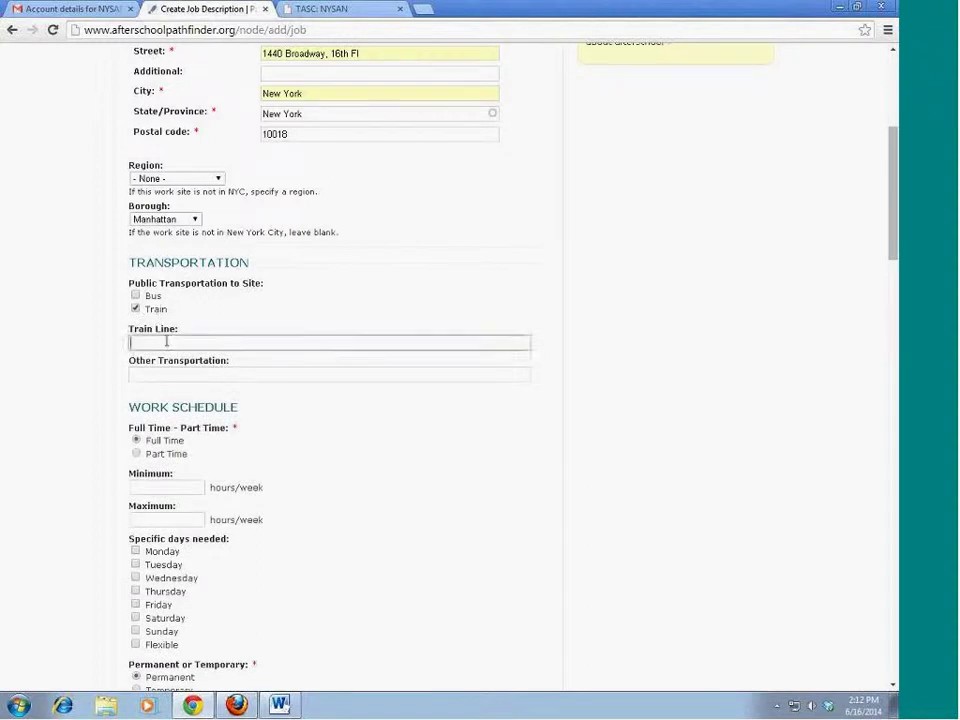
text(N,Q,R,B,D,F,M,1,2,3,7)
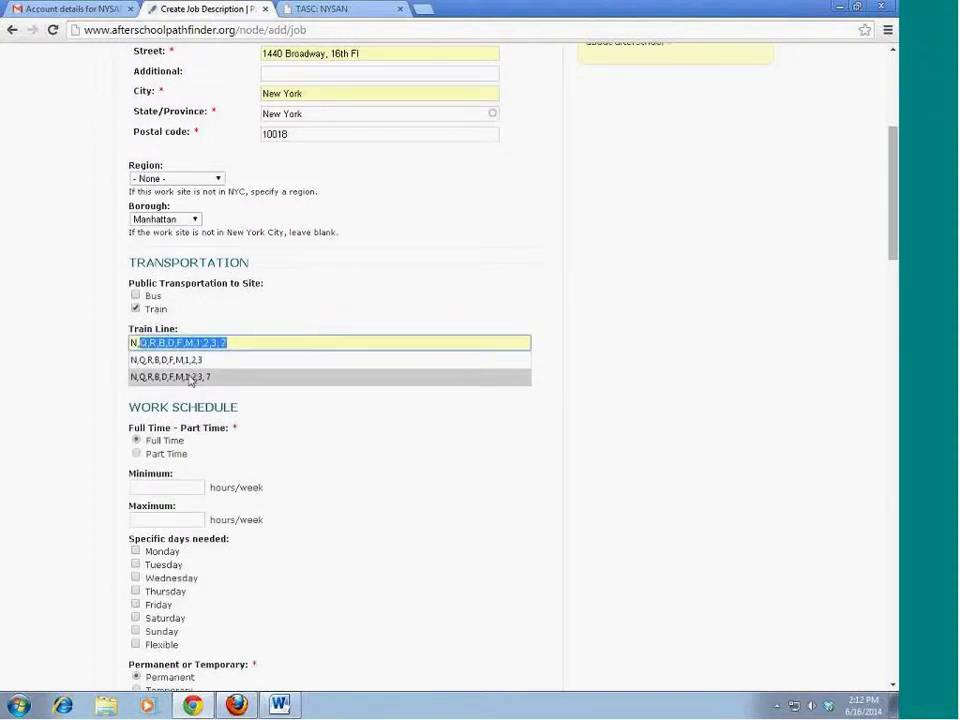
click(190, 377)
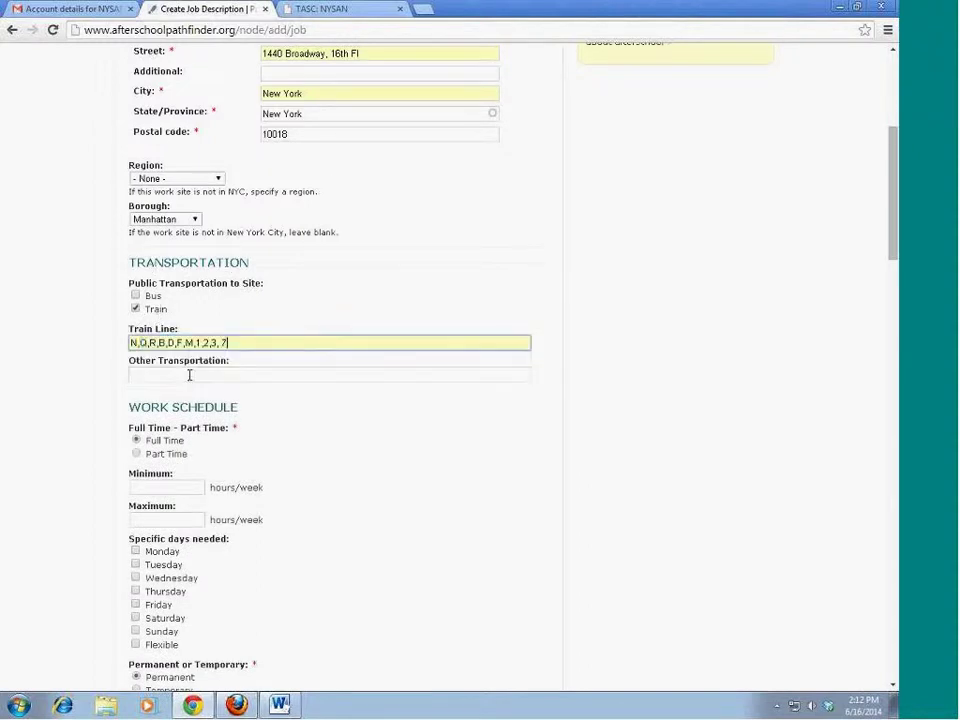
Set the work schedule to Part Time with a minimum of 20 and a maximum of 30 hours per week.
scroll(342, 340, down, 2)
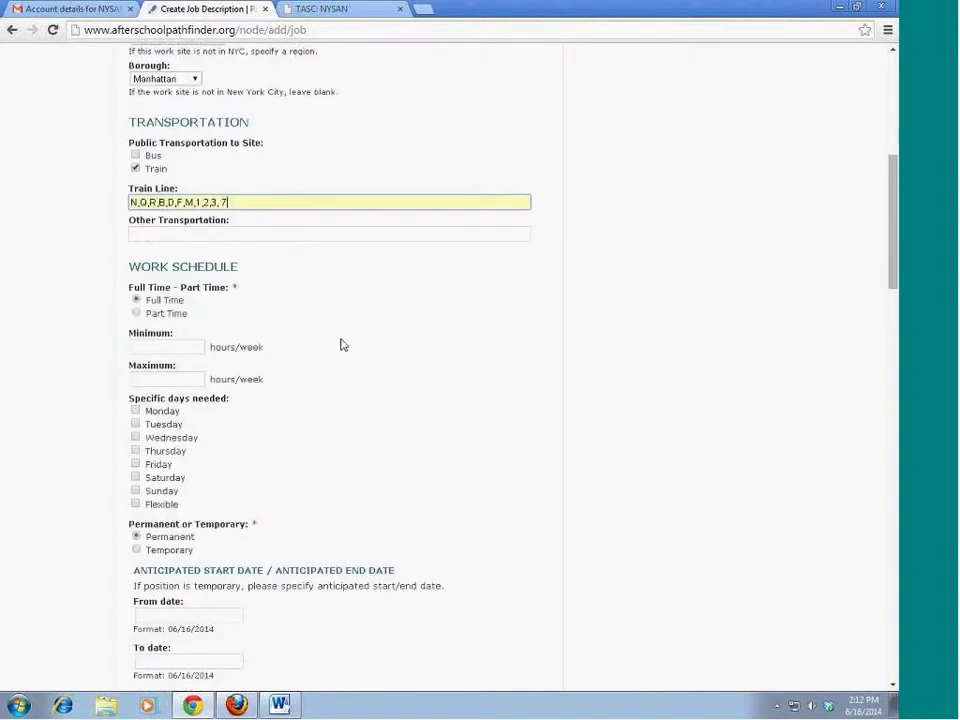
scroll(360, 264, down, 1)
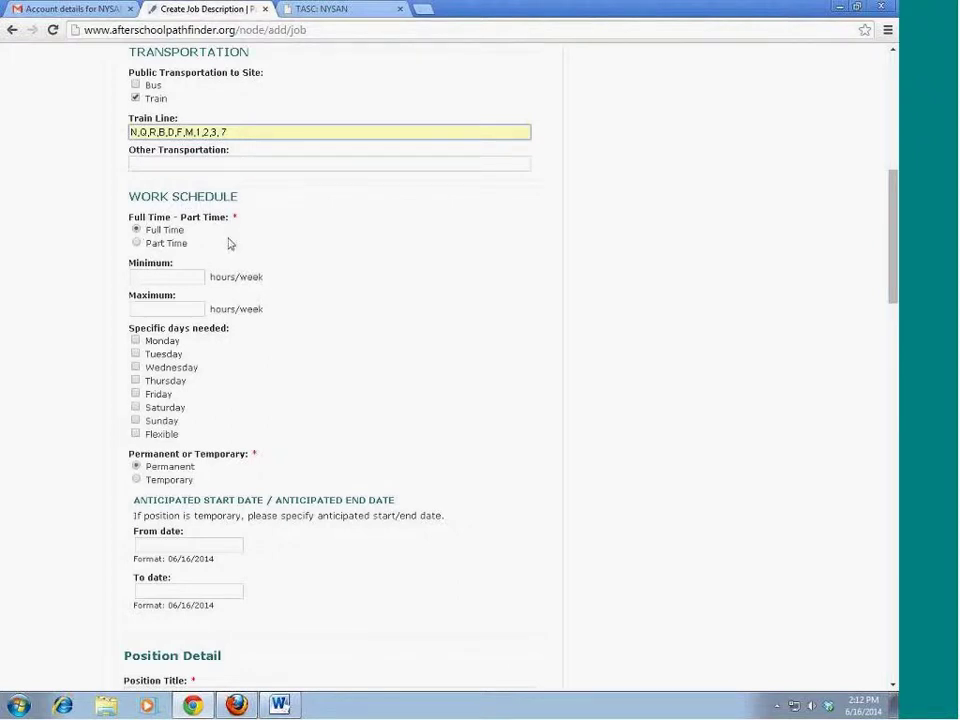
click(137, 244)
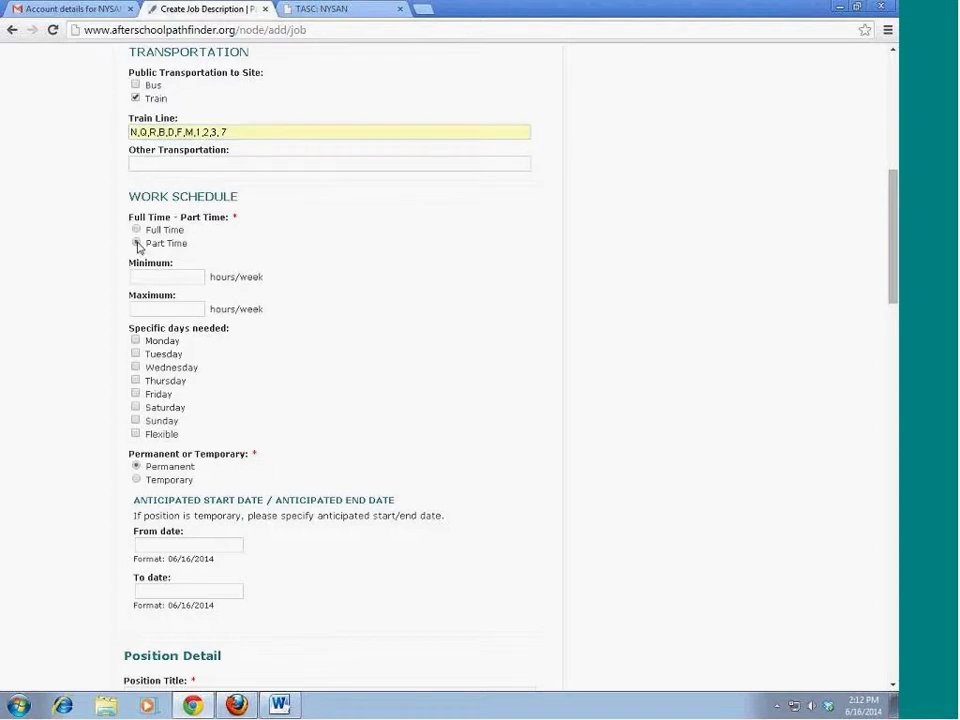
click(201, 274)
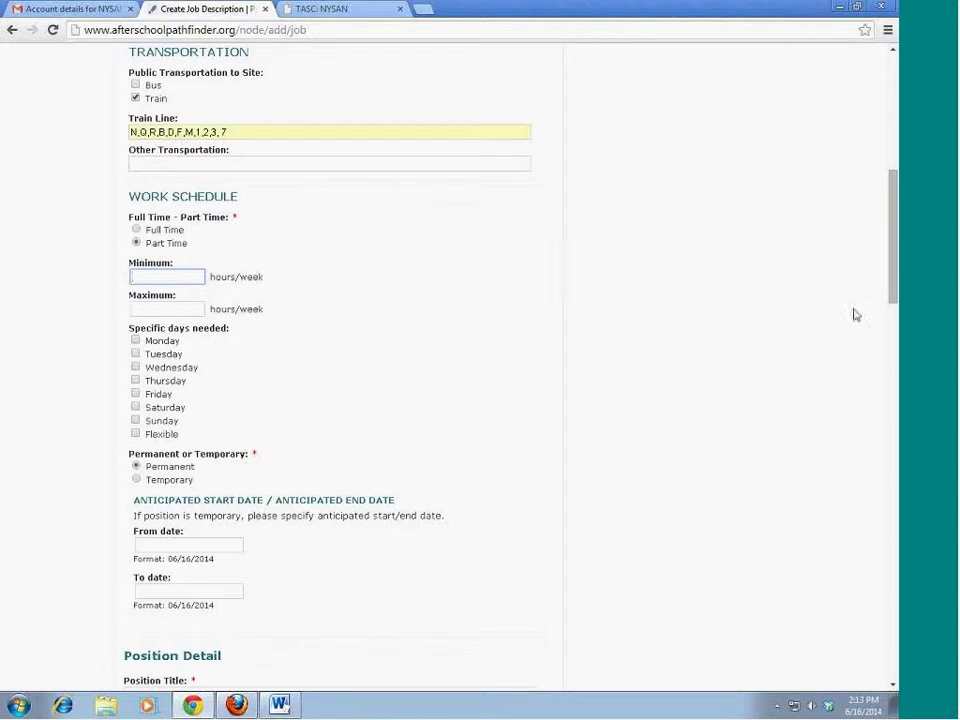
text(20)
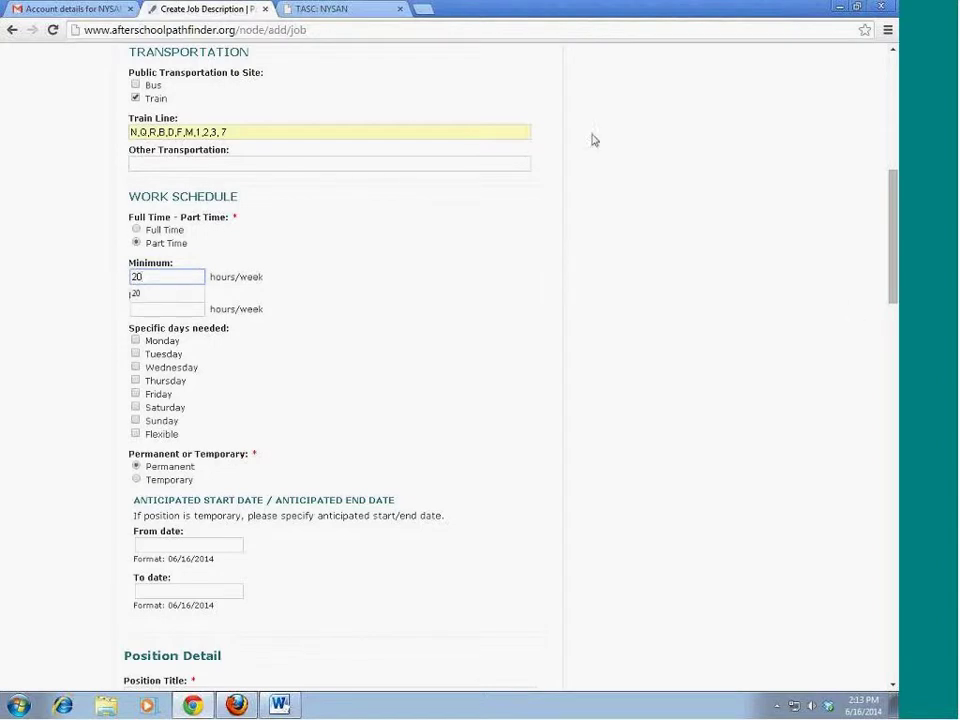
click(195, 304)
text(20)
double_click(163, 309)
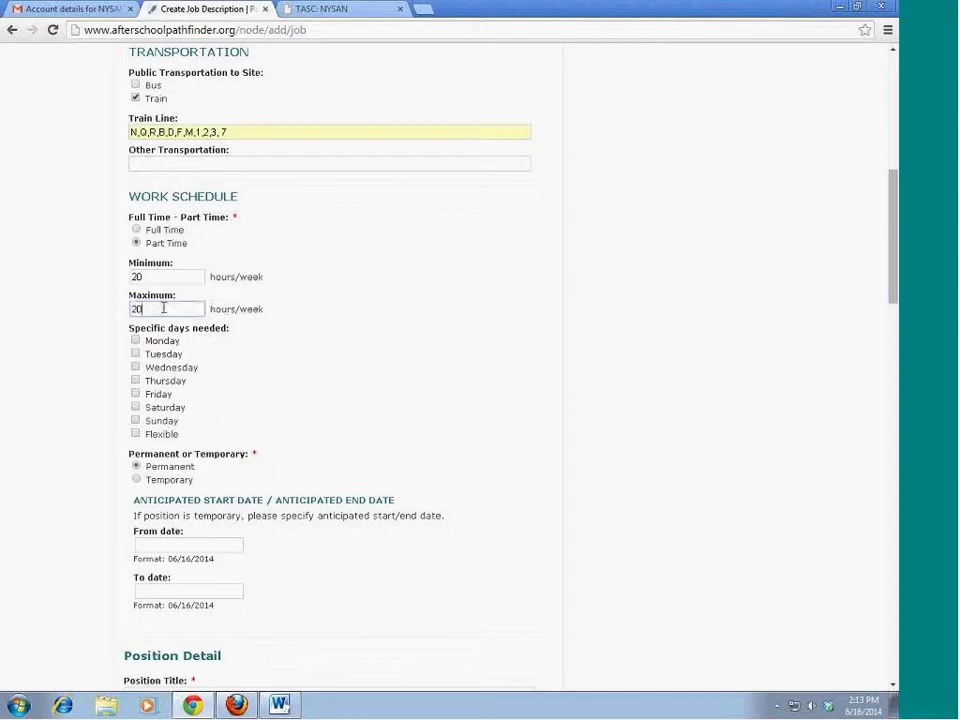
text(30)
click(289, 285)
Select Monday, Tuesday, Wednesday, Thursday and Friday as the specific days needed.
scroll(164, 303, down, 1)
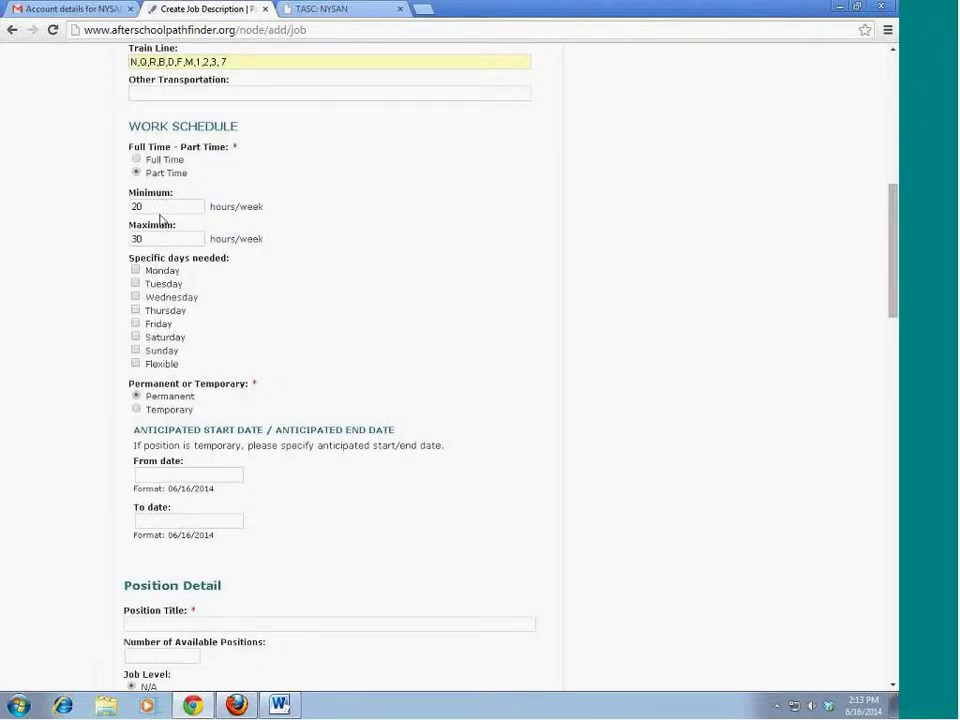
scroll(228, 265, down, 1)
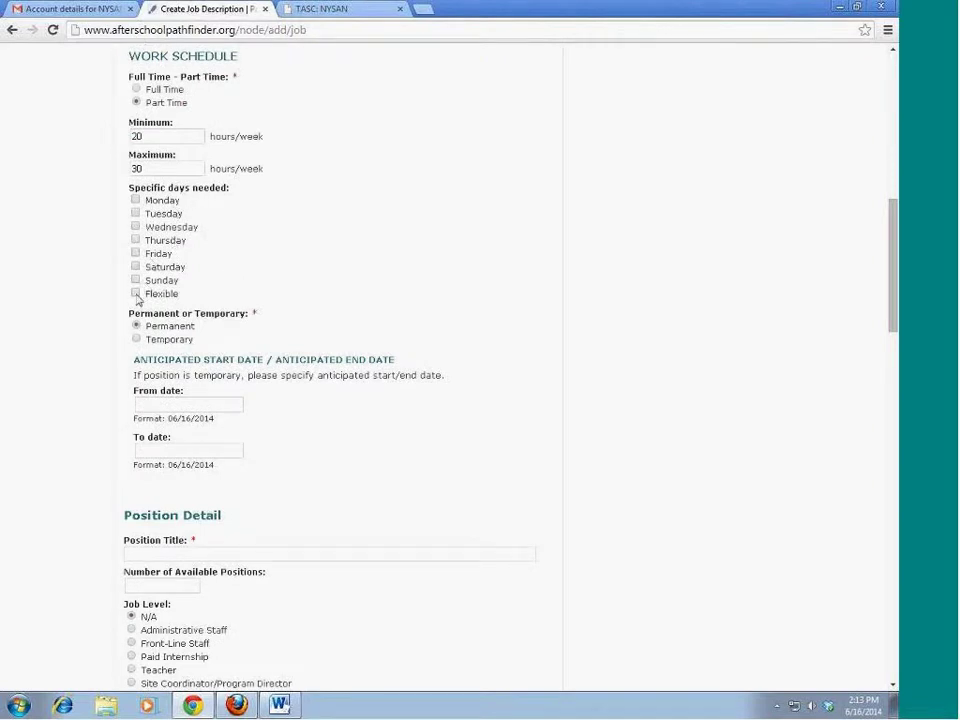
click(135, 200)
click(135, 213)
click(135, 227)
click(135, 240)
click(135, 253)
Mark the position as Temporary, with anticipated dates from 06/27/2014 to 08/29/2014.
scroll(208, 280, down, 1)
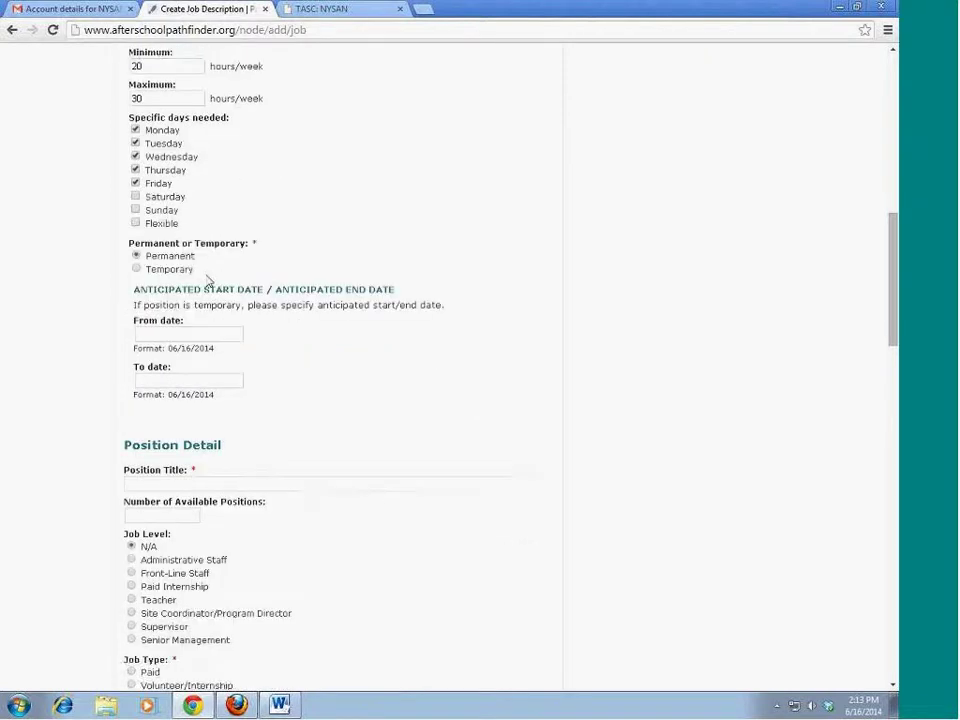
scroll(208, 280, down, 1)
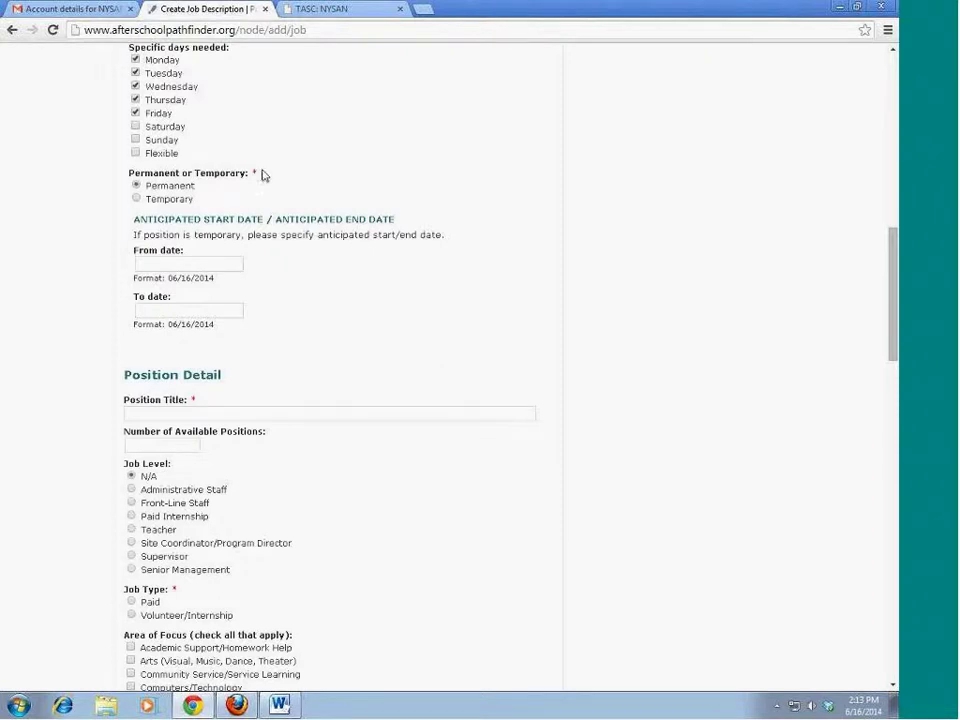
click(167, 203)
click(222, 264)
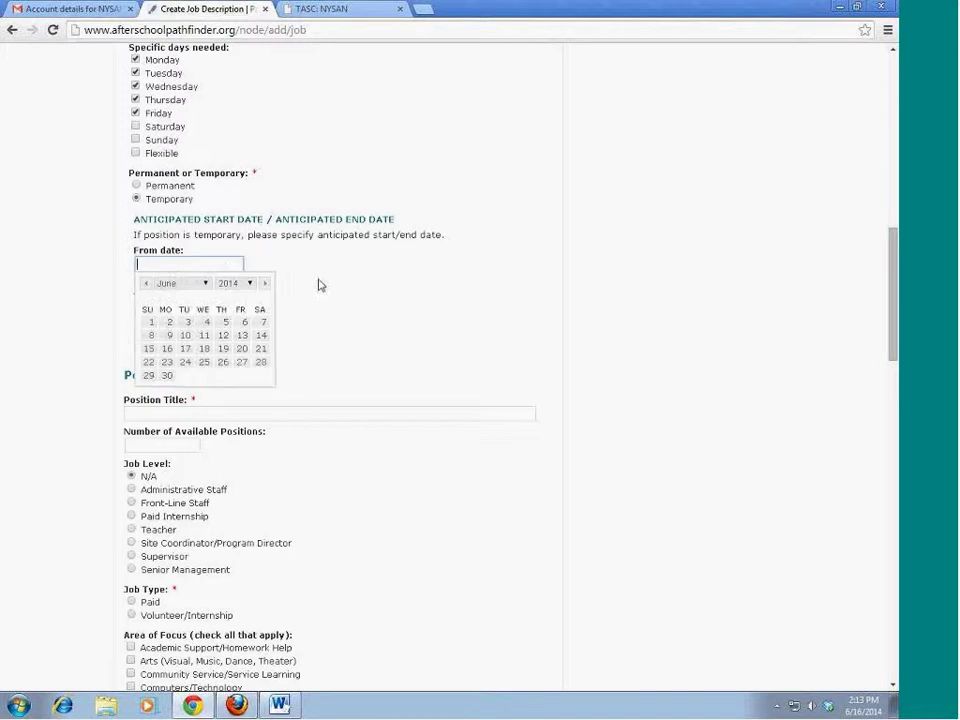
click(242, 364)
click(192, 309)
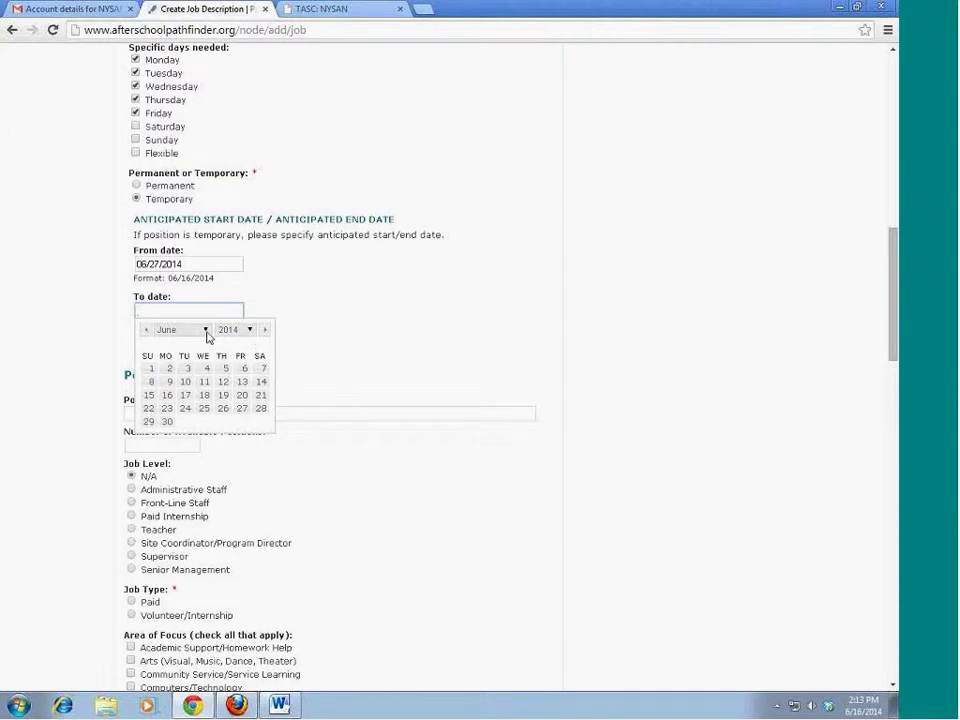
click(206, 332)
click(170, 416)
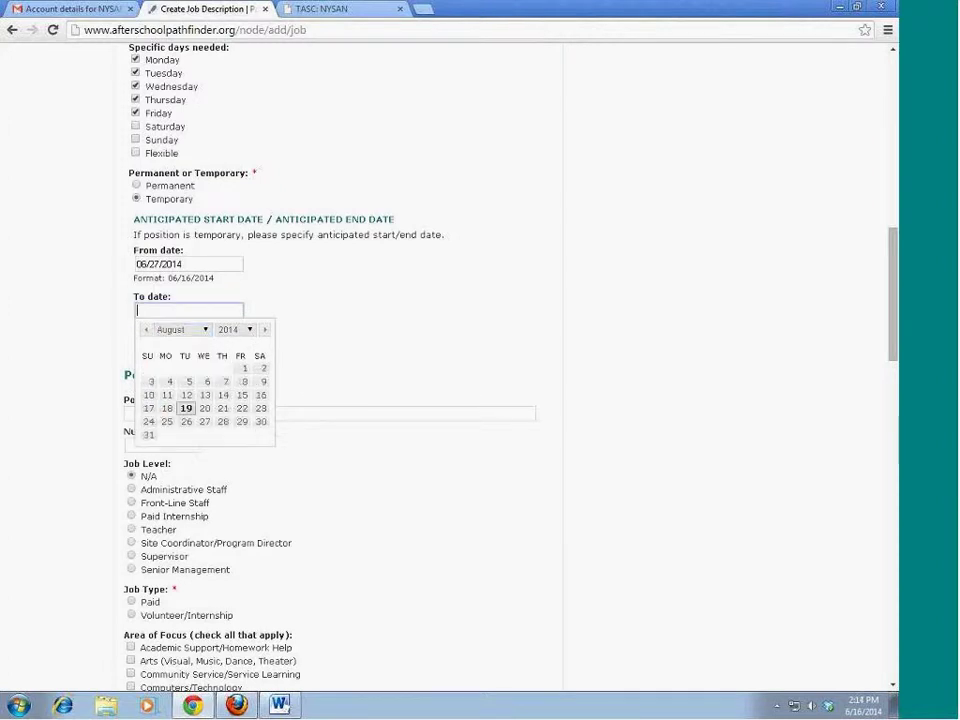
click(241, 421)
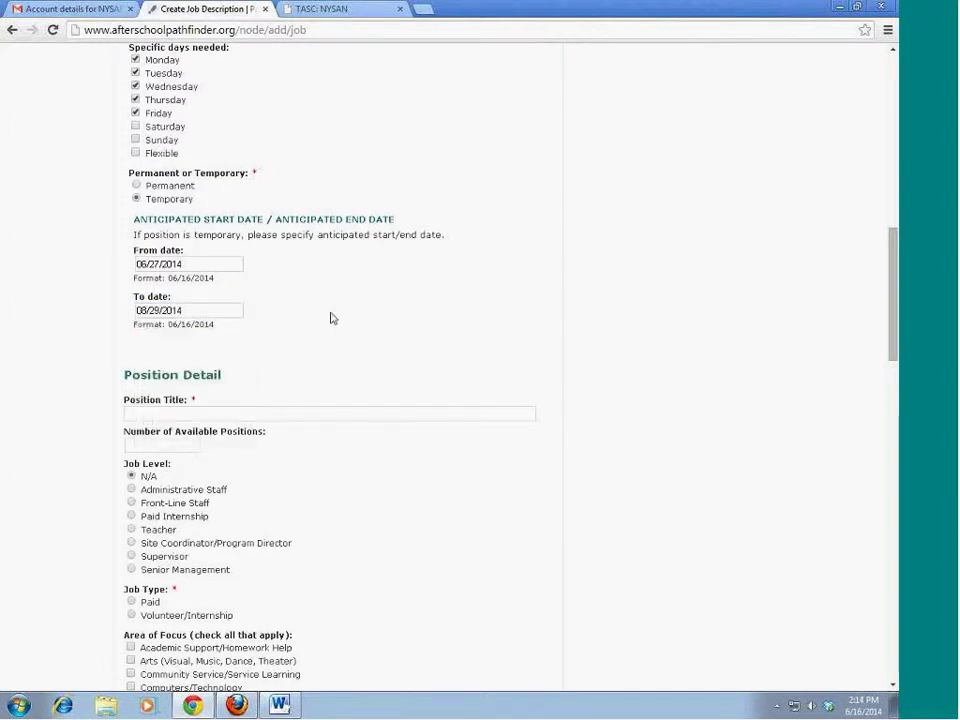
Enter the position title NYSAN Summer Policy & Communications Intern and set the number of available positions to 1.
scroll(330, 317, down, 1)
click(272, 343)
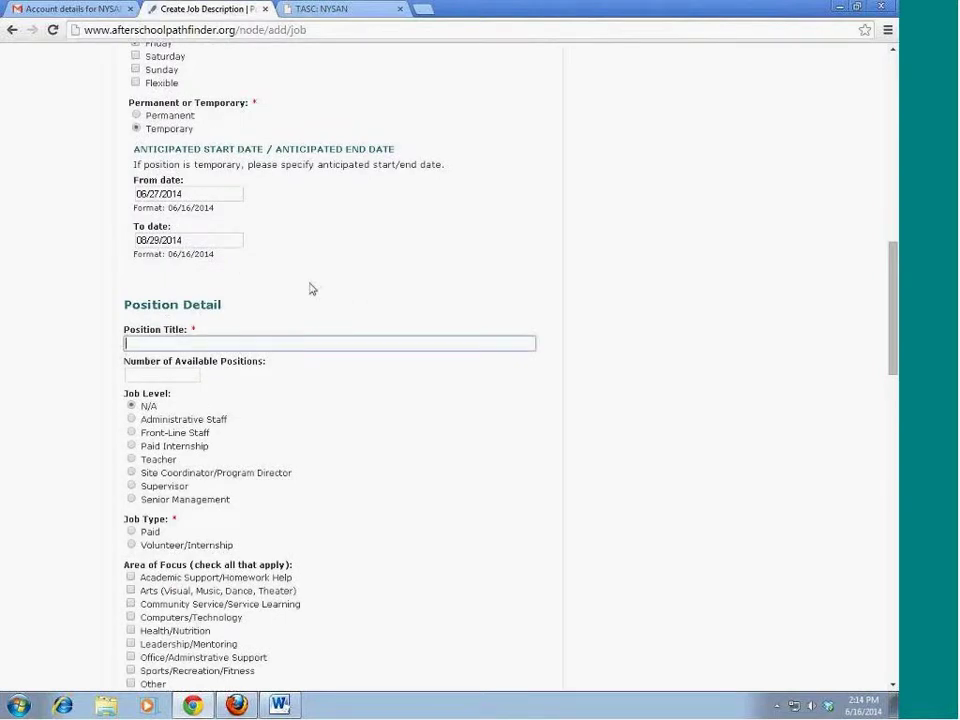
text(NY)
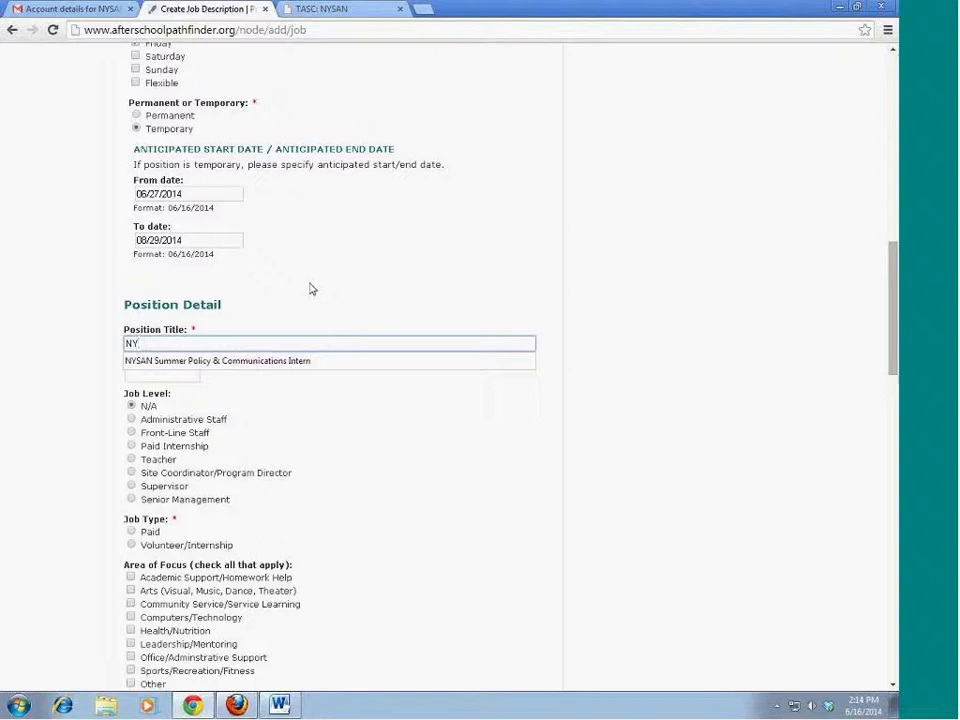
click(280, 362)
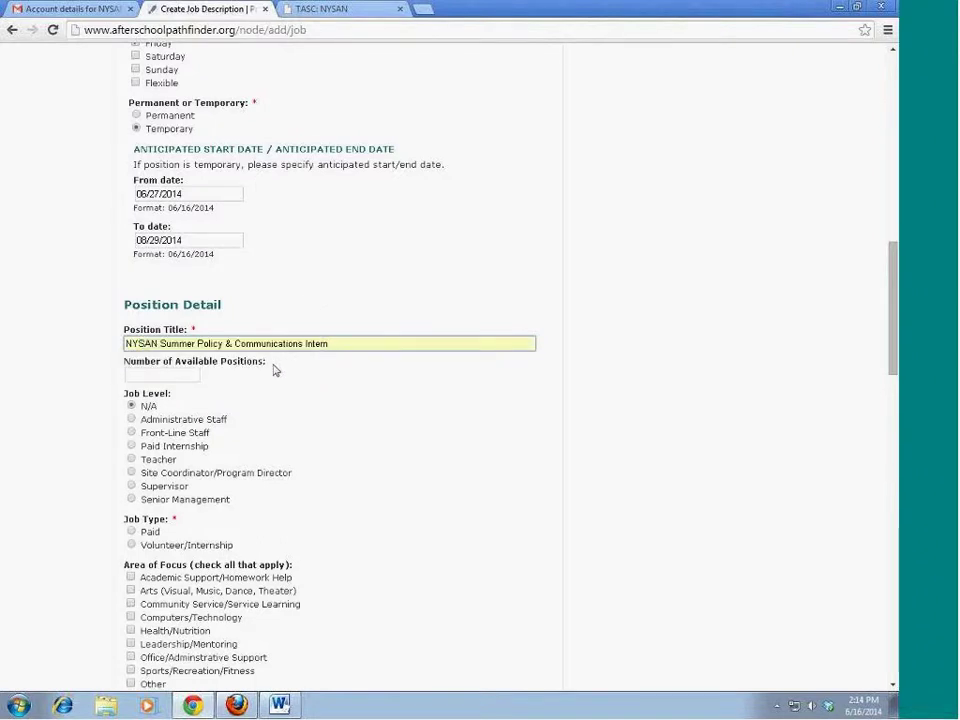
scroll(170, 311, down, 1)
click(170, 308)
text(1)
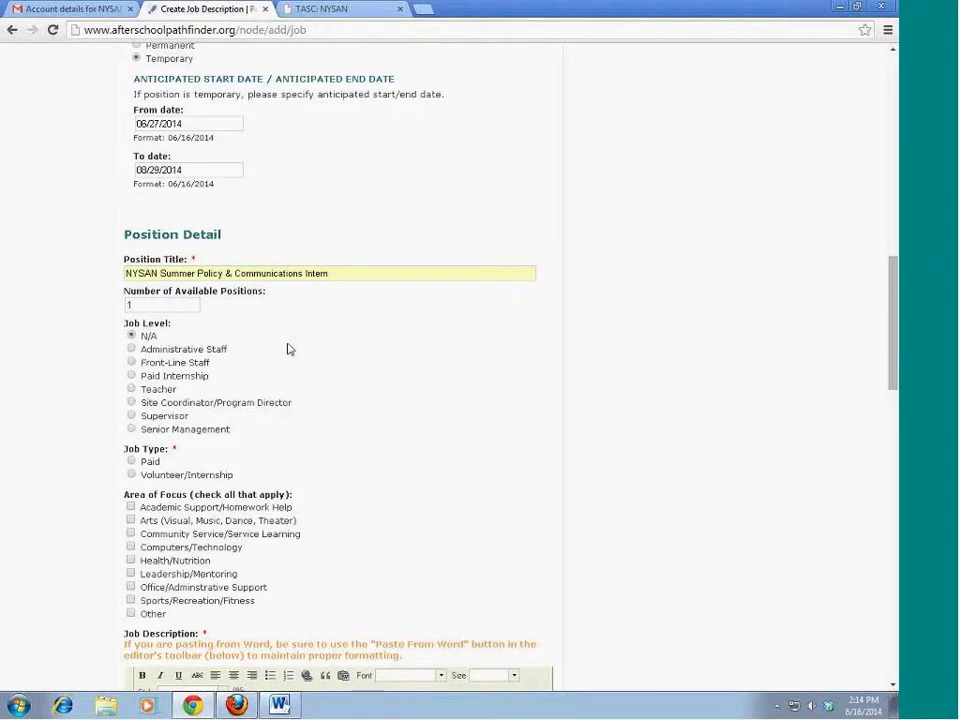
Set the job level to Paid Internship and the job type to Paid.
scroll(288, 349, down, 2)
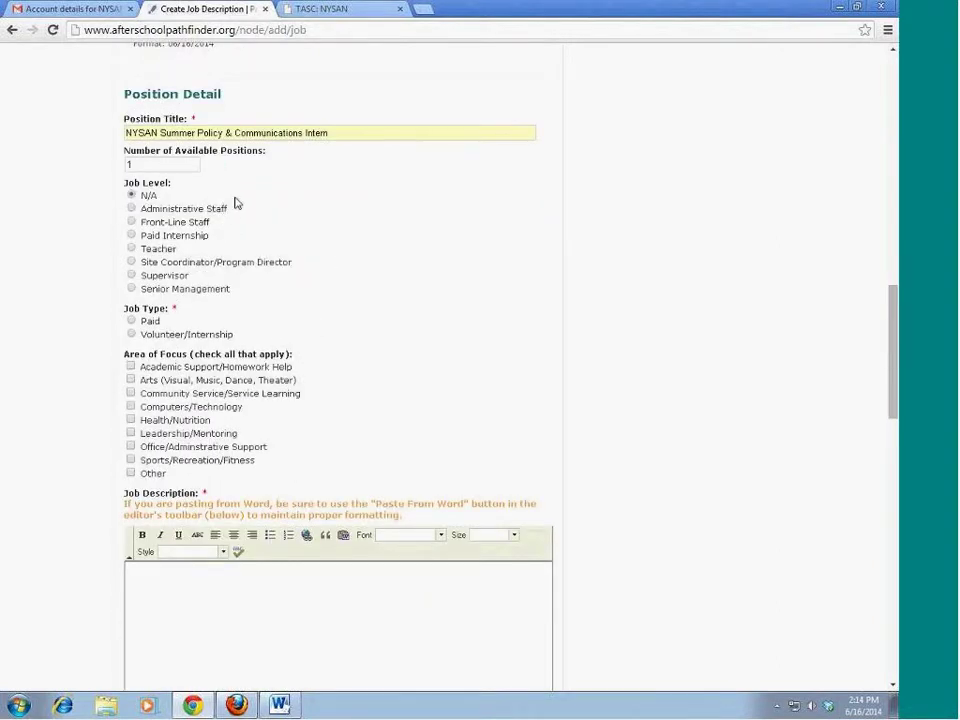
click(133, 236)
scroll(253, 275, down, 1)
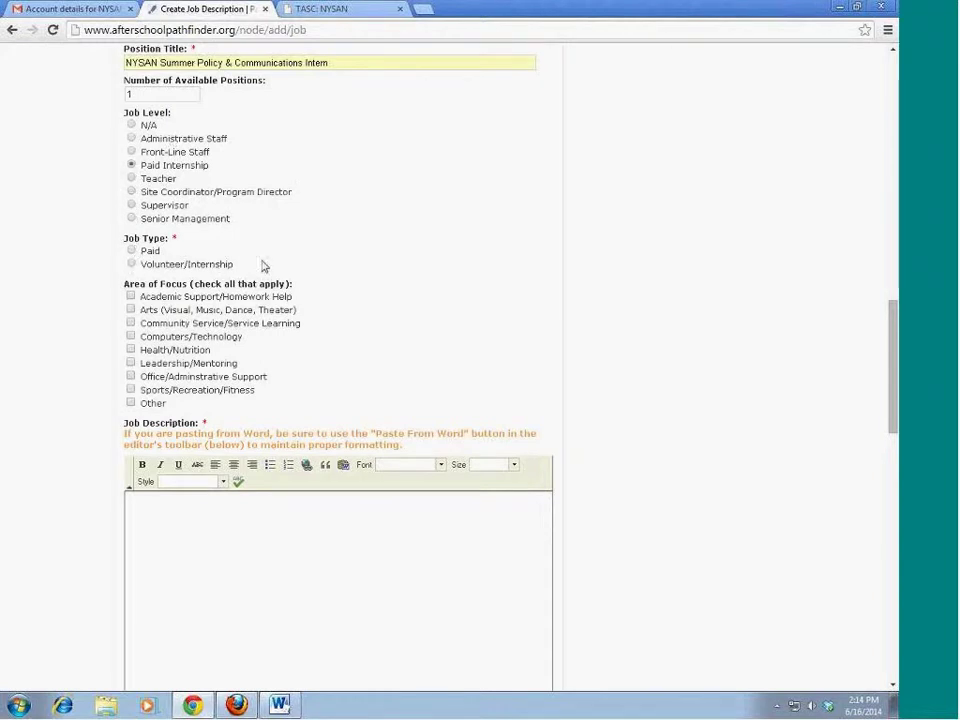
scroll(263, 266, down, 1)
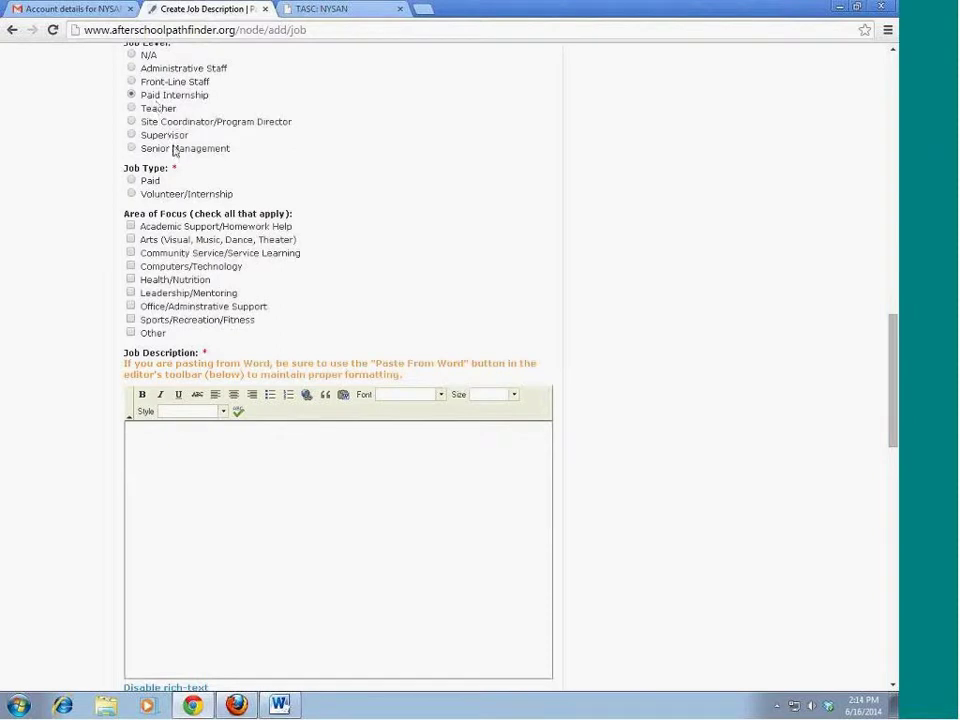
click(132, 182)
Select only Office/Adminstrative Support as the position's area of focus.
scroll(281, 182, down, 1)
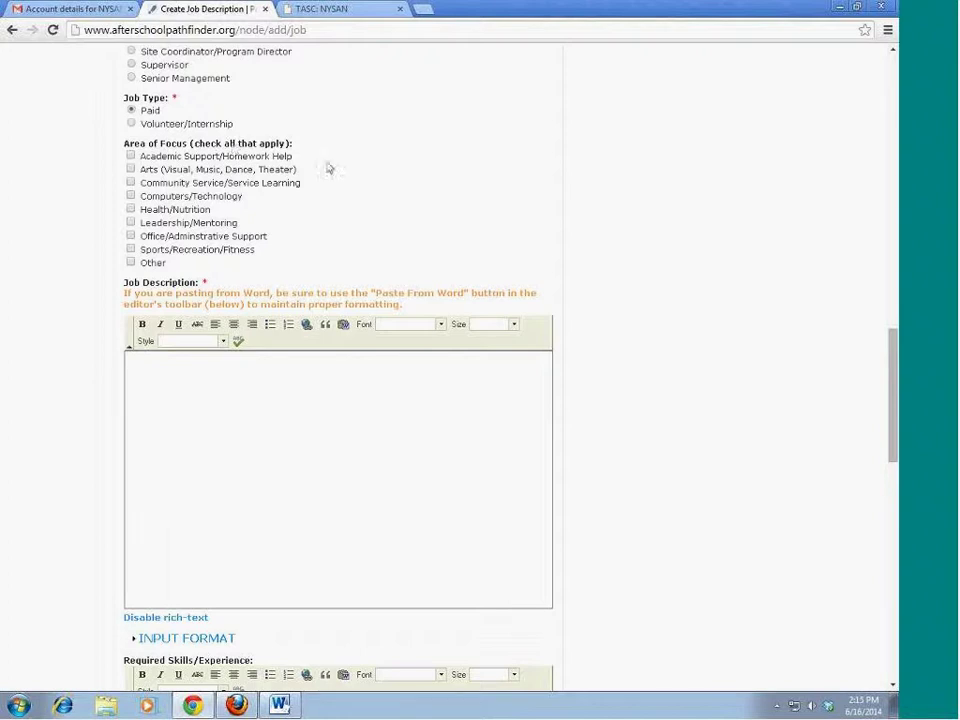
scroll(328, 167, down, 1)
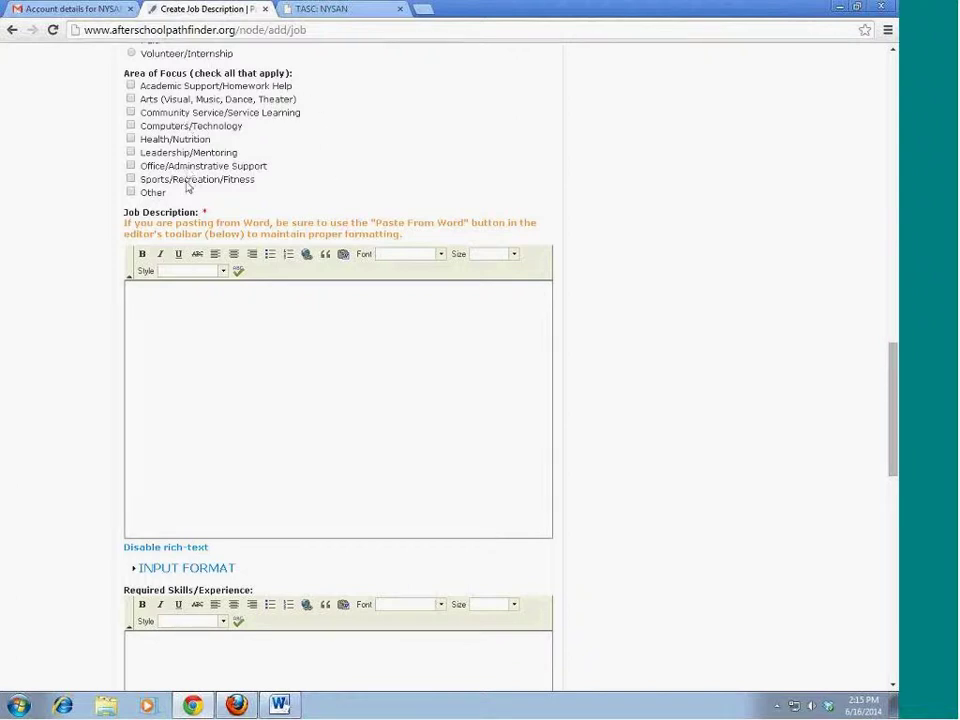
click(130, 166)
click(131, 193)
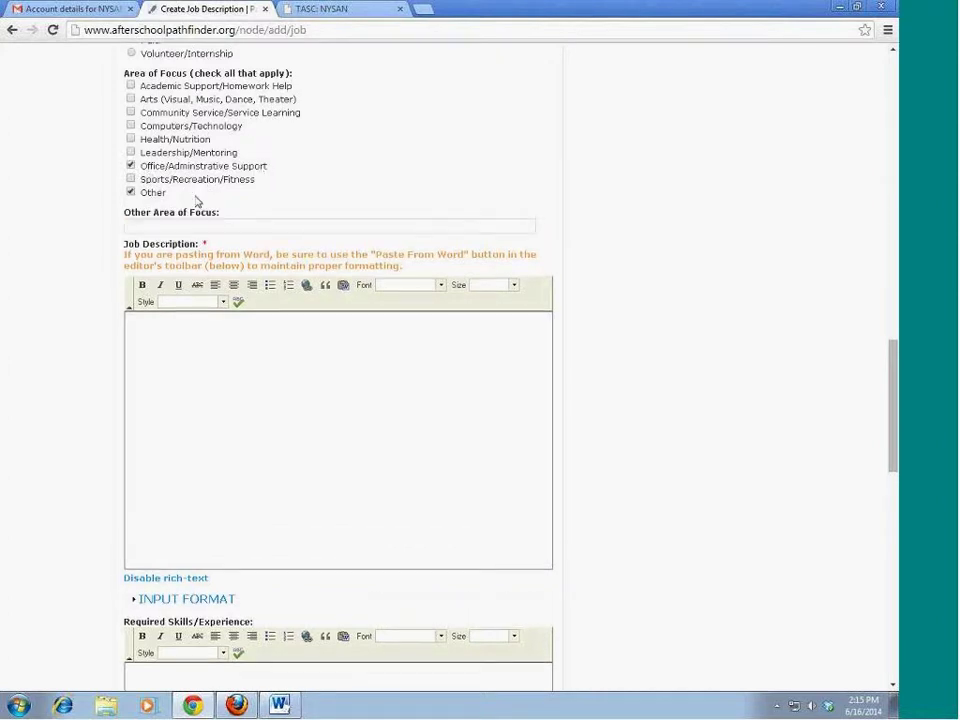
click(293, 227)
click(130, 194)
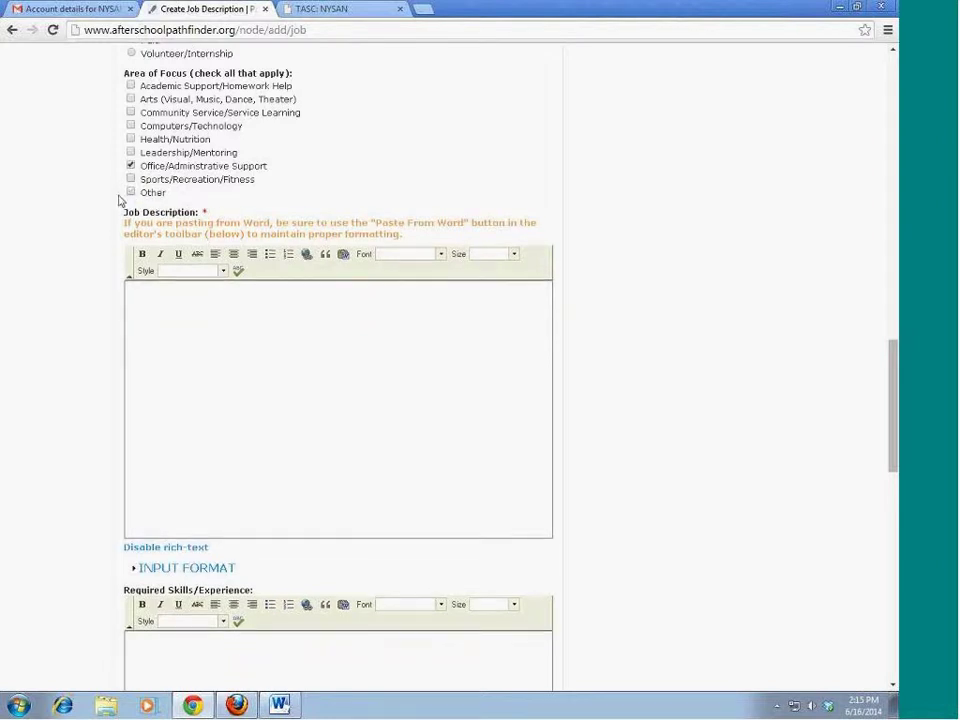
Copy the full text of the Summer 2013 Intern Job Description Word document into the Job Description using Paste from Word.
scroll(236, 449, down, 1)
scroll(236, 449, down, 1)
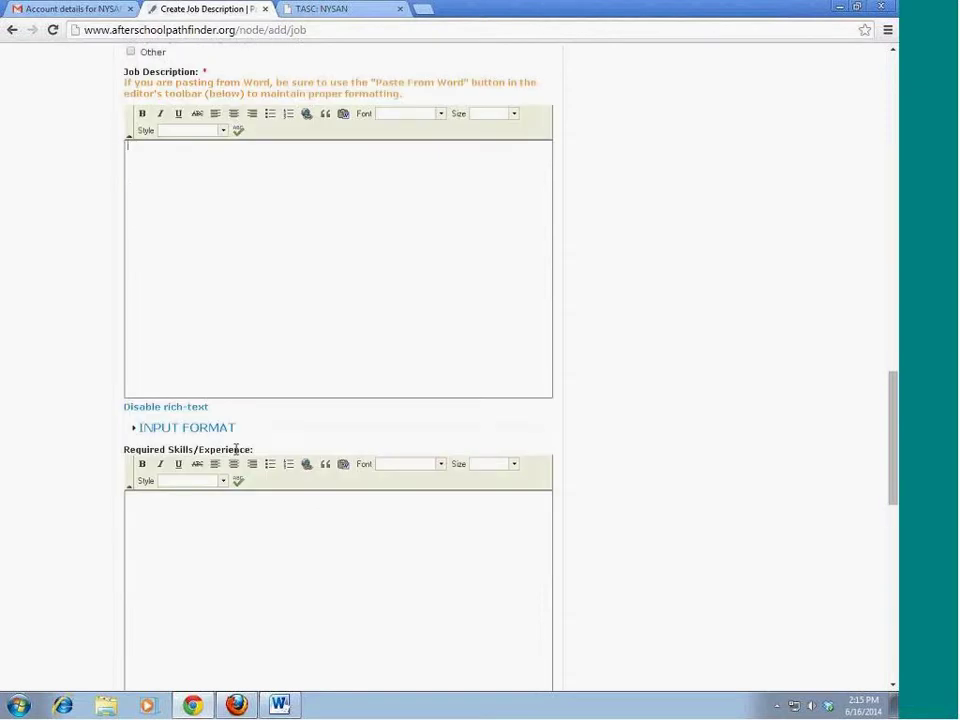
click(280, 705)
drag(183, 231, 421, 613)
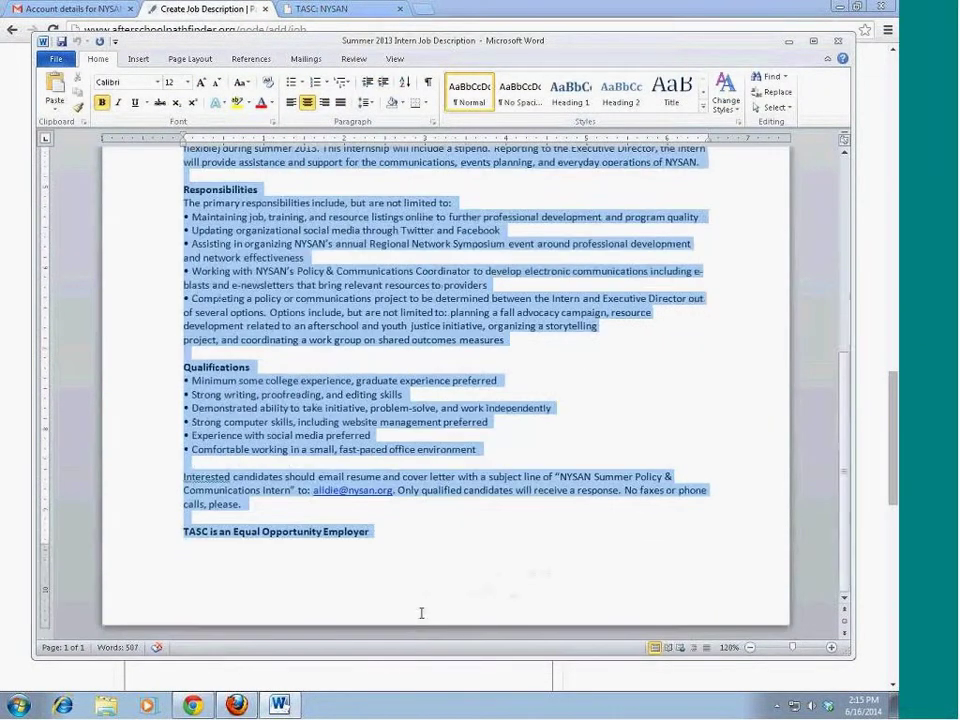
click(862, 107)
click(343, 114)
click(399, 368)
key(ctrl+v)
click(487, 453)
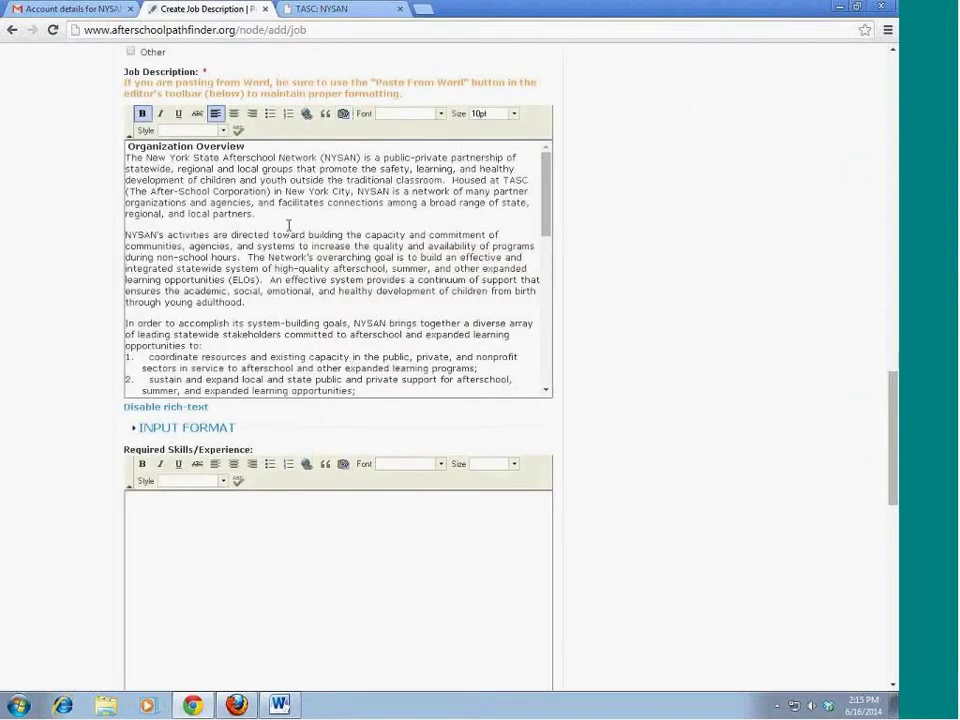
Move the text from Qualifications through the equal opportunity line out of the Job Description into Required Skills/Experience, using Paste from Word.
scroll(288, 225, up, 2)
click(336, 381)
scroll(318, 390, down, 1)
click(315, 390)
scroll(350, 394, up, 3)
scroll(363, 398, down, 3)
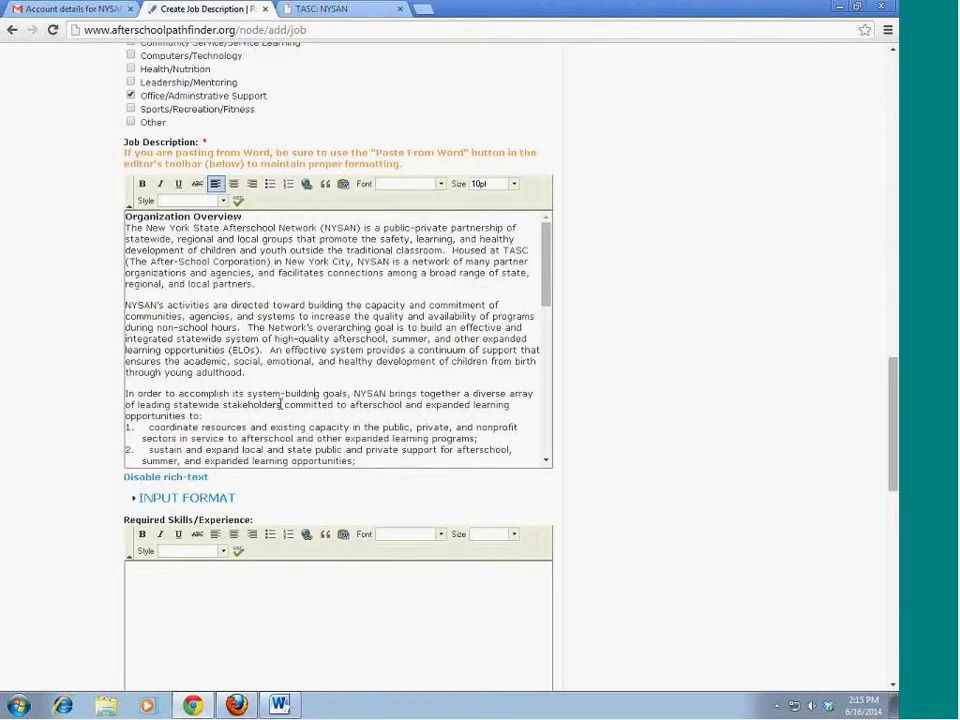
scroll(270, 375, down, 4)
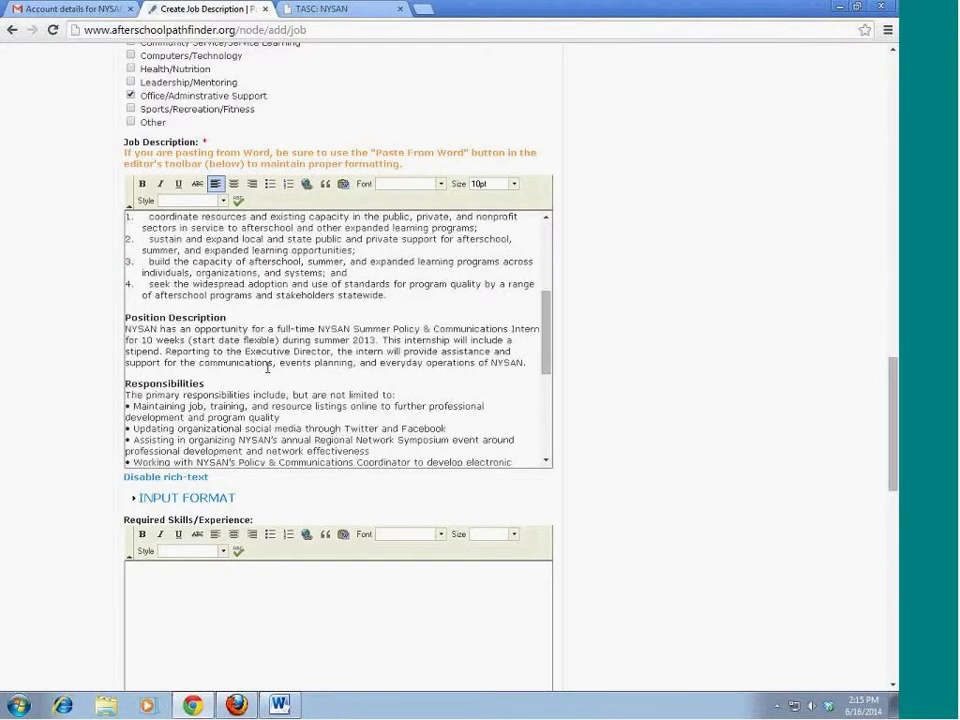
scroll(267, 368, down, 5)
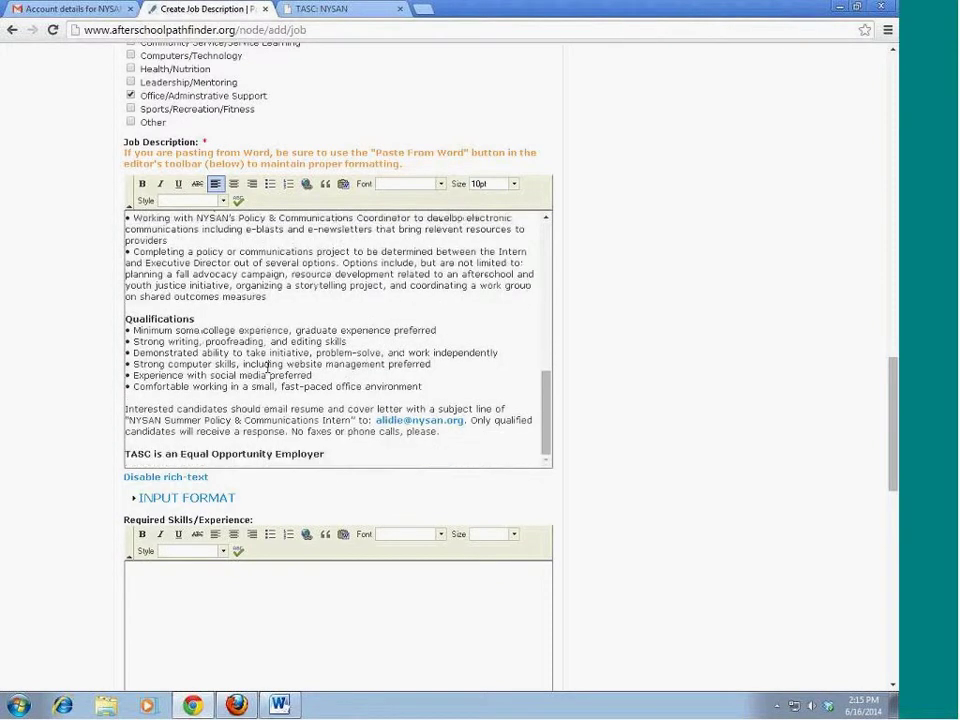
drag(124, 318, 364, 454)
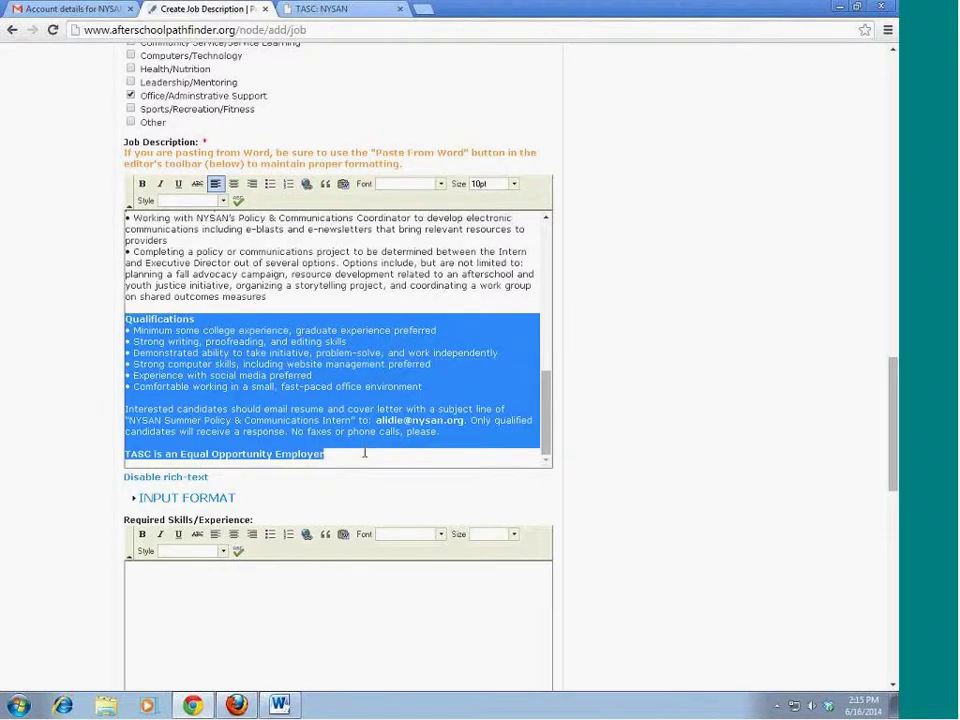
key(ctrl+x)
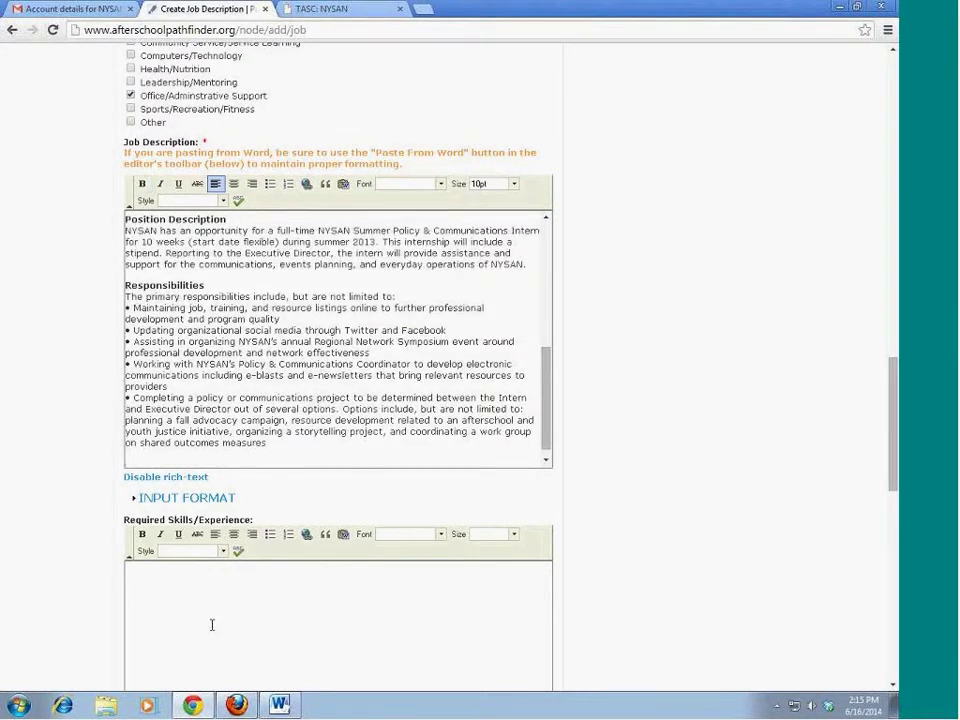
click(343, 534)
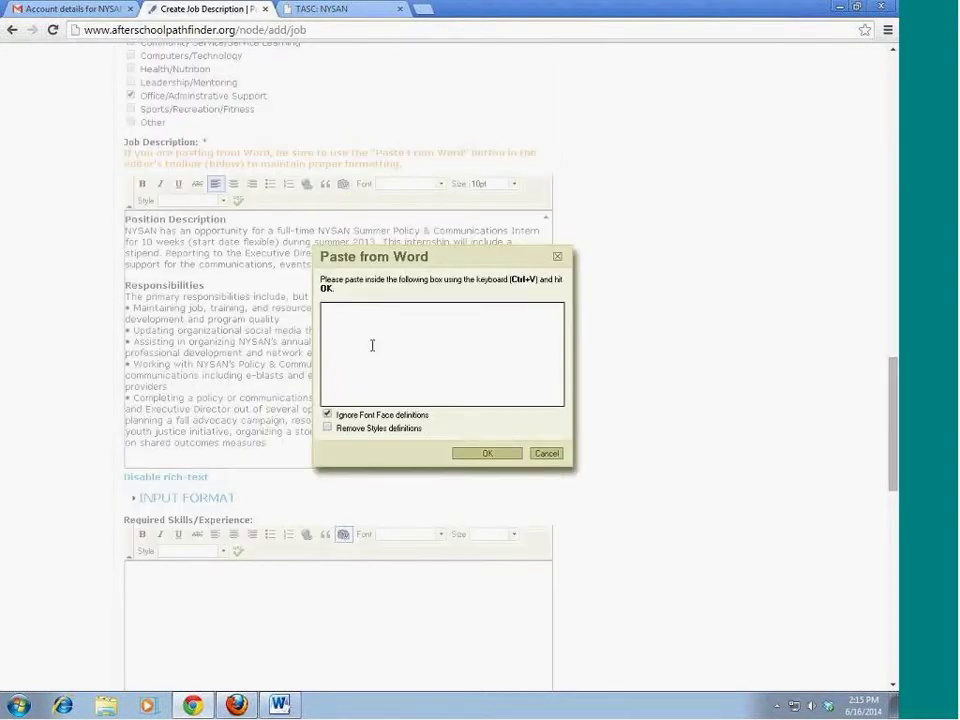
key(ctrl+v)
click(463, 453)
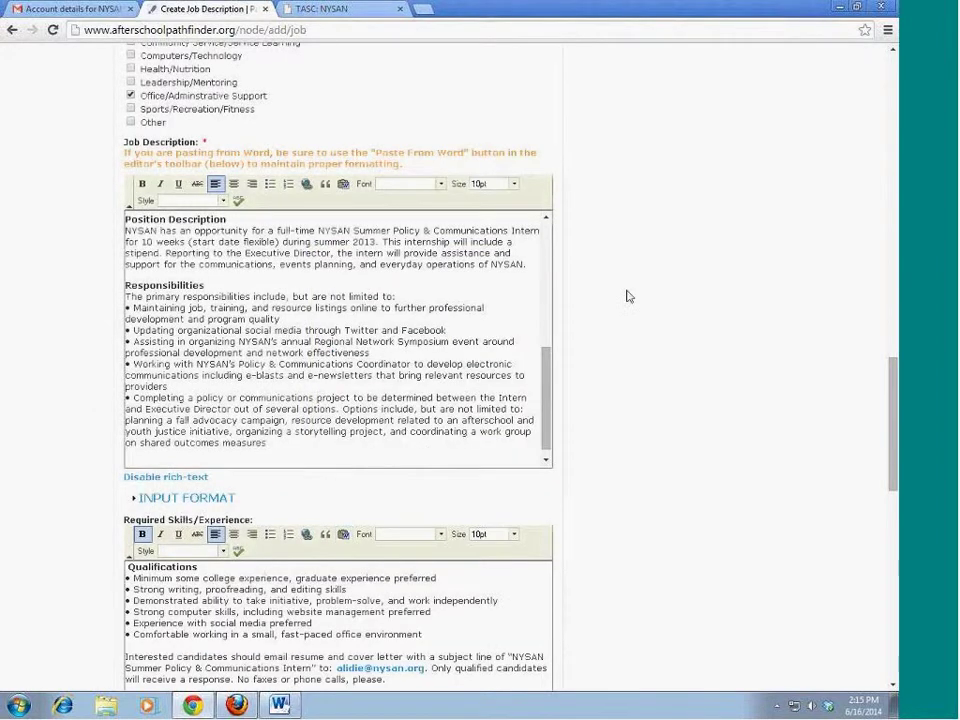
Review the remaining Job Description text, the Required Skills/Experience text and the application fields that follow.
scroll(455, 330, up, 12)
scroll(679, 347, down, 3)
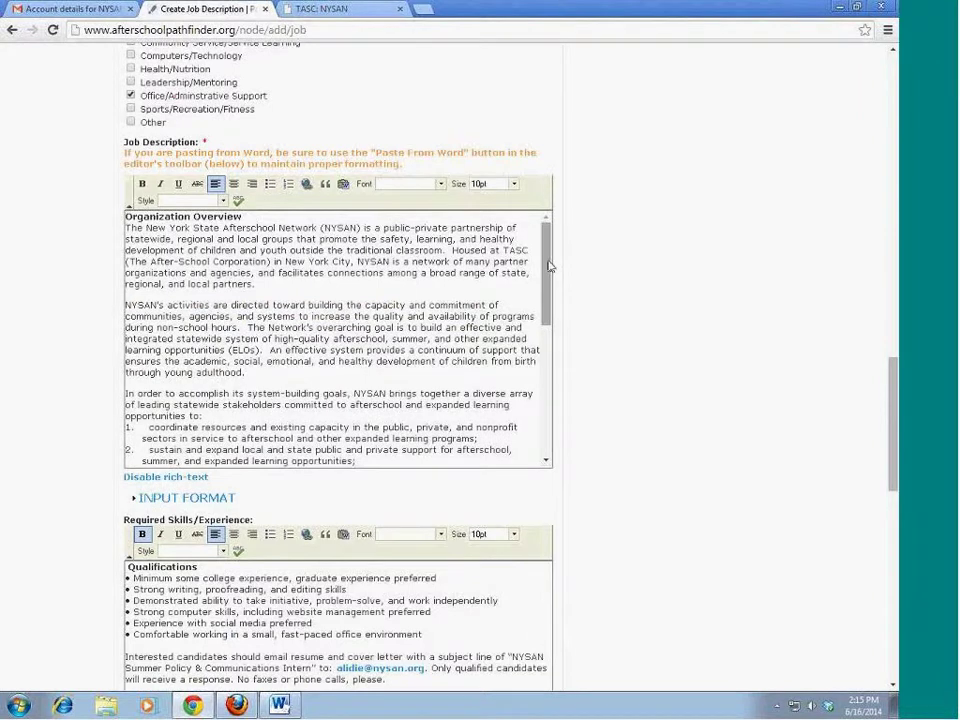
drag(548, 266, 555, 394)
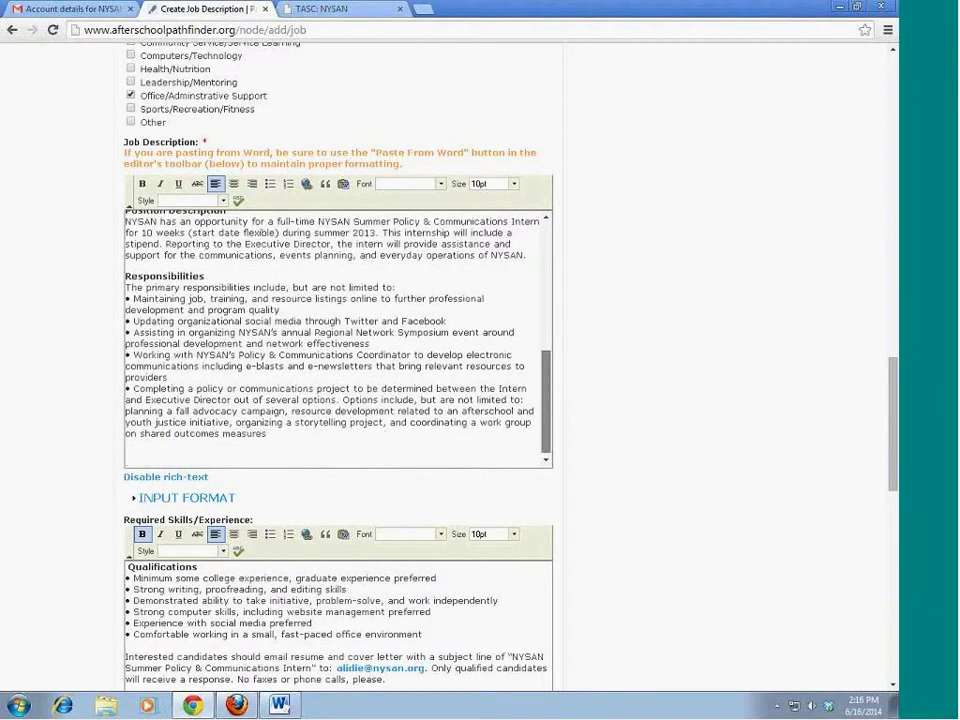
scroll(684, 379, down, 3)
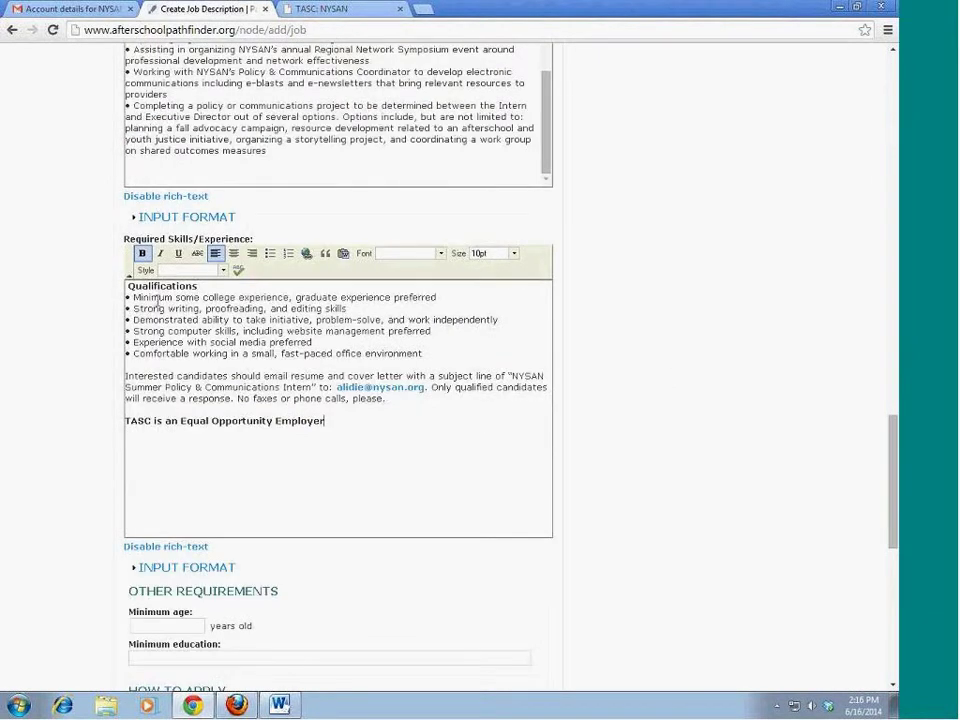
scroll(380, 274, down, 2)
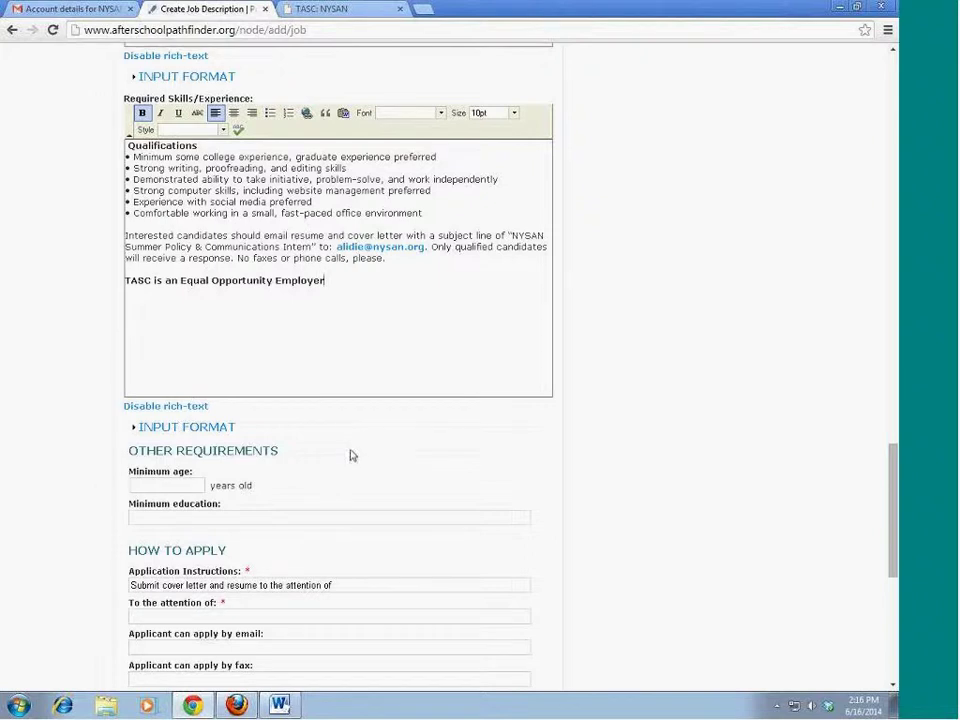
scroll(350, 440, down, 3)
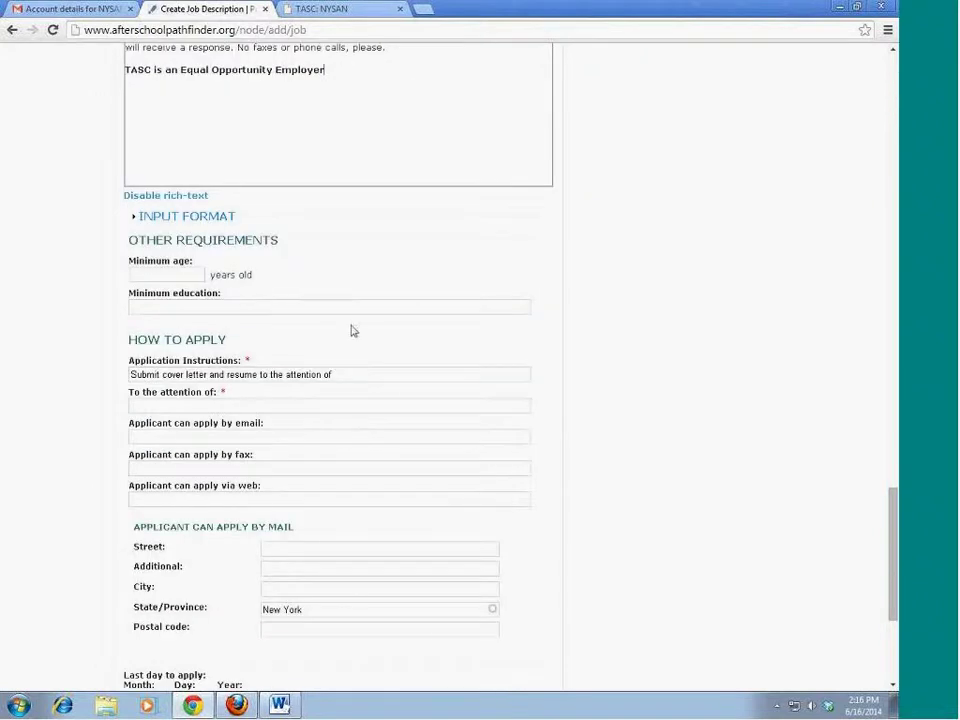
Try italic and underline on the Qualifications heading in Required Skills/Experience and set its font to Tahoma, 13pt.
scroll(351, 340, up, 3)
drag(198, 146, 88, 151)
click(203, 152)
drag(200, 150, 120, 152)
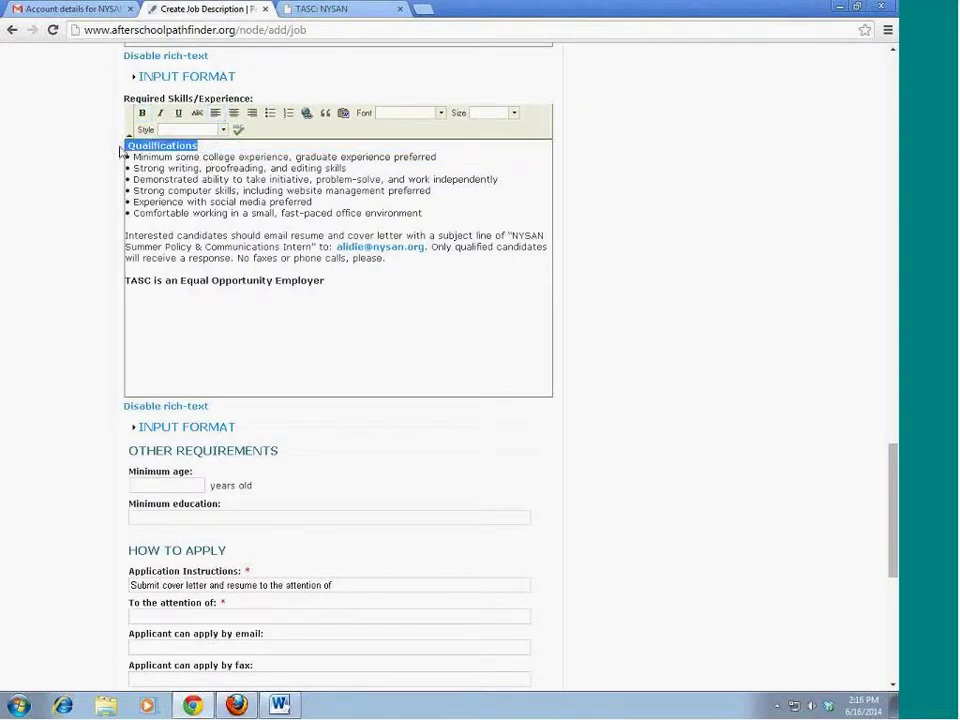
click(160, 113)
click(160, 113)
click(179, 113)
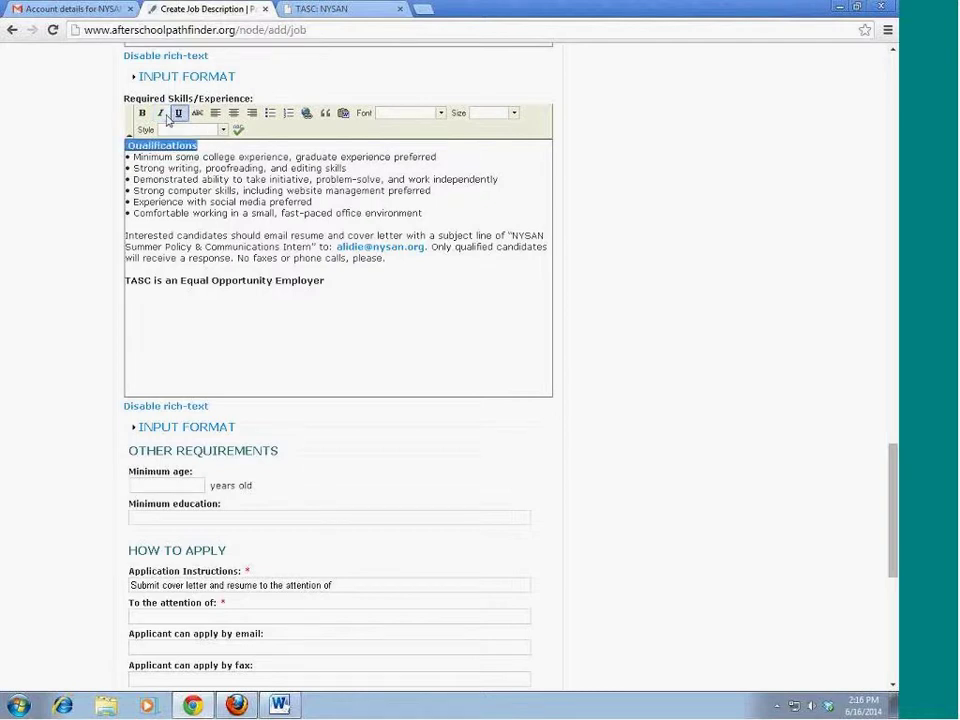
click(435, 113)
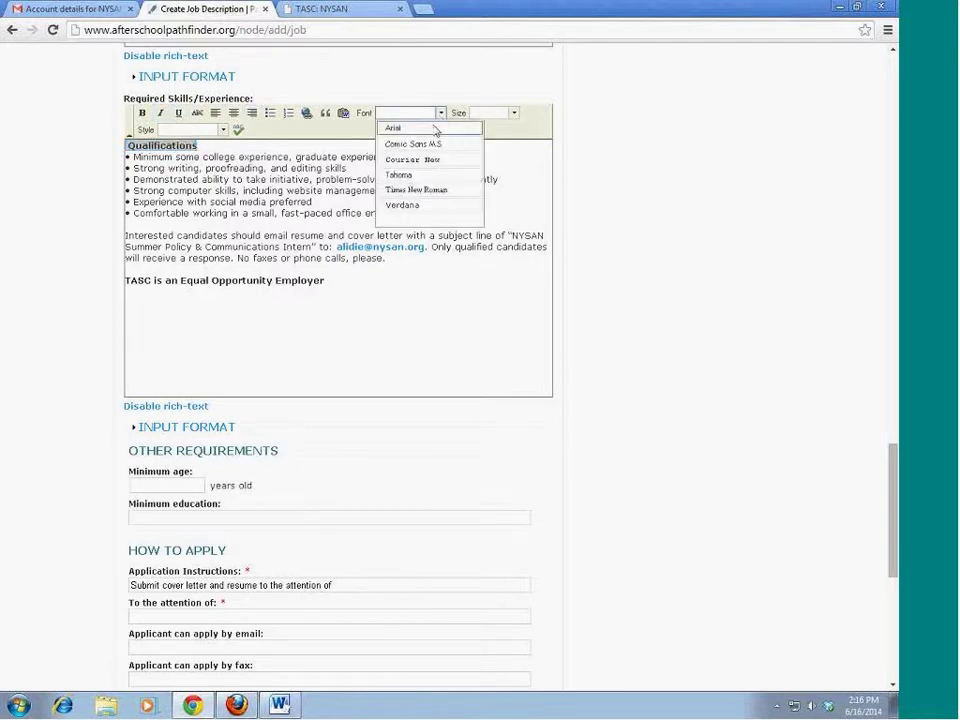
click(400, 175)
click(495, 113)
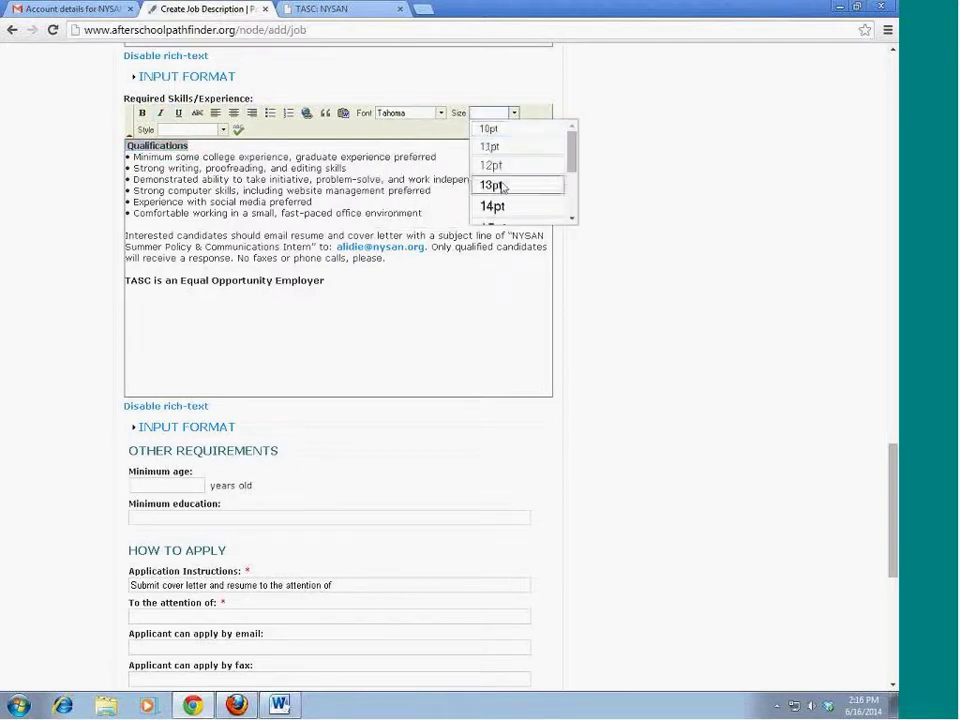
click(493, 184)
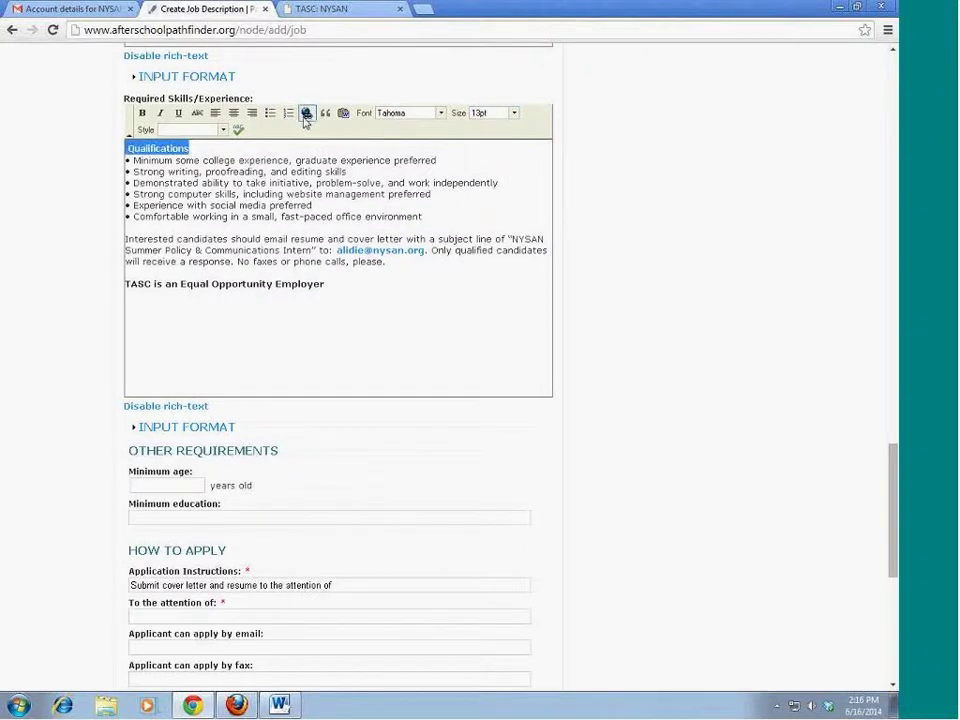
click(275, 210)
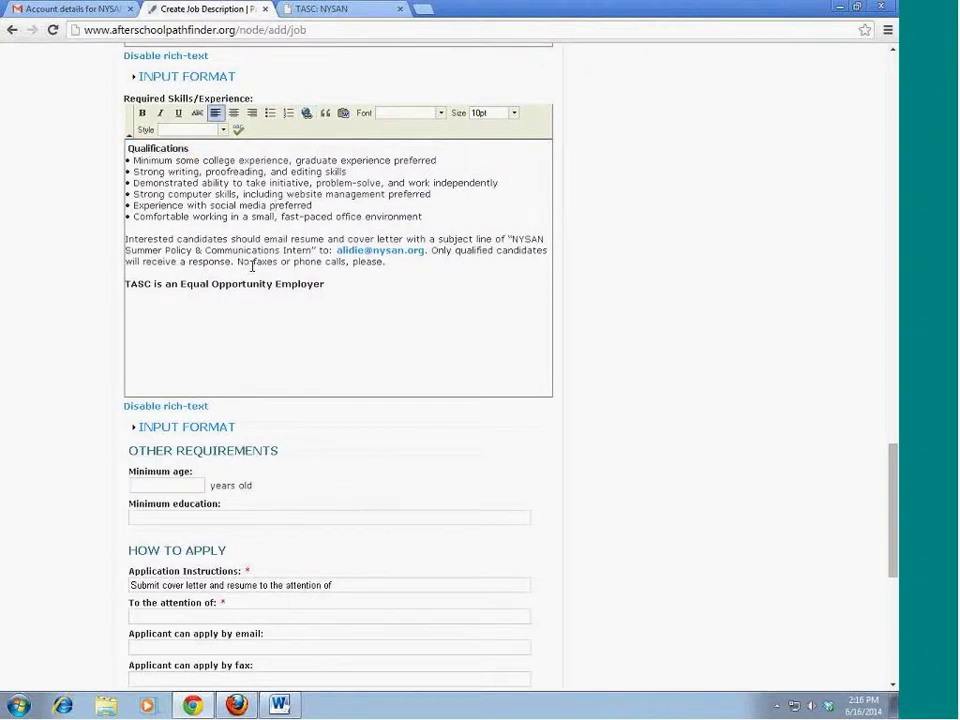
Set the minimum age to 18 years and the minimum education to High School Graduation.
scroll(252, 266, down, 1)
scroll(252, 266, down, 3)
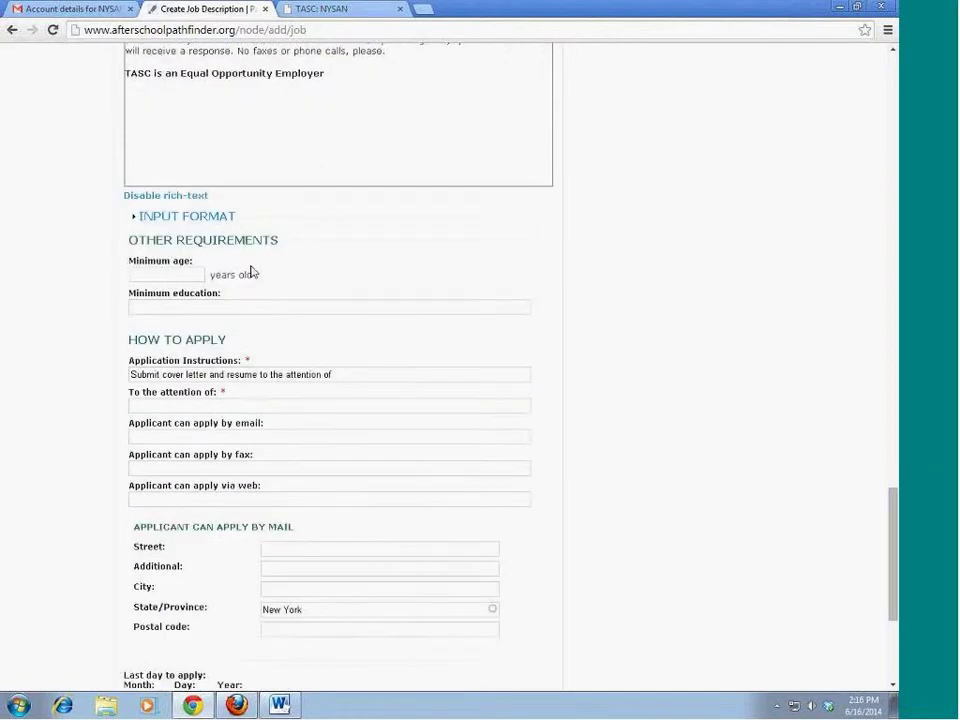
click(178, 204)
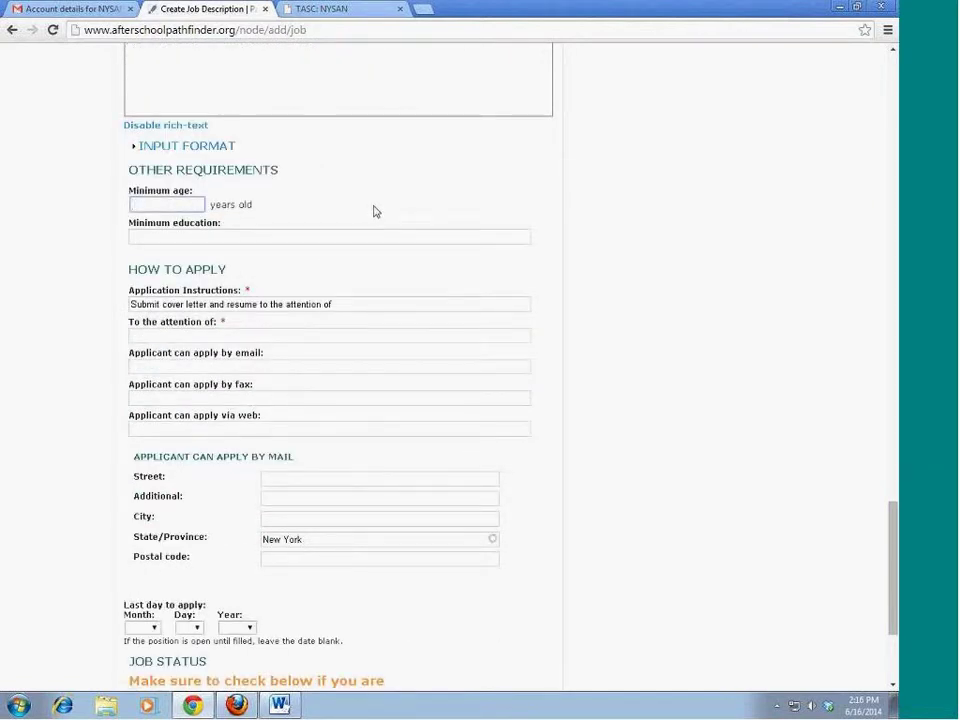
text(18)
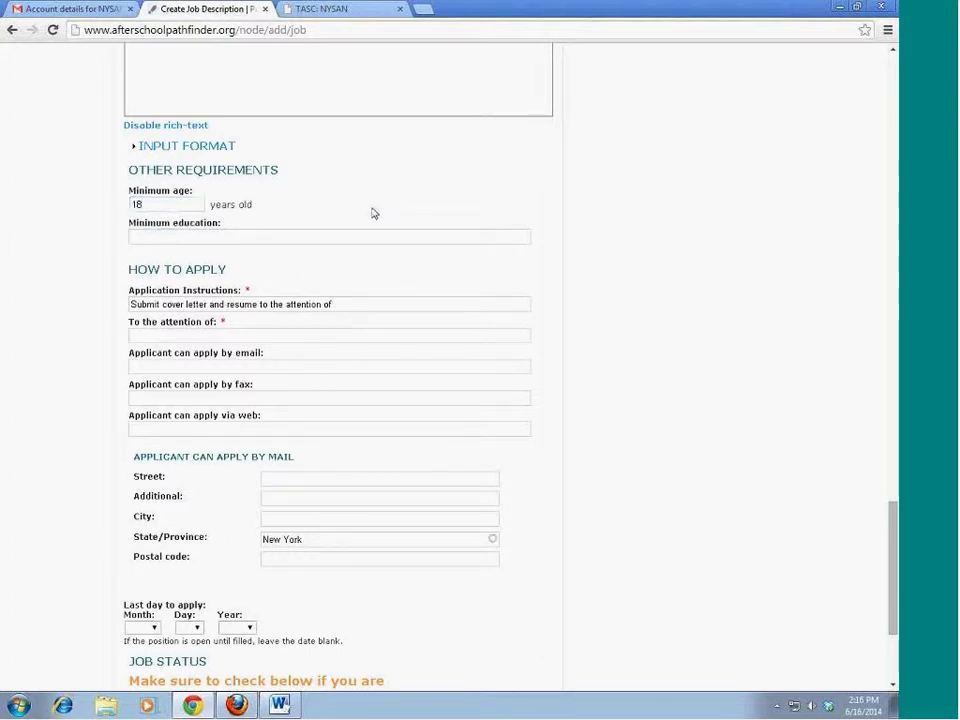
click(259, 234)
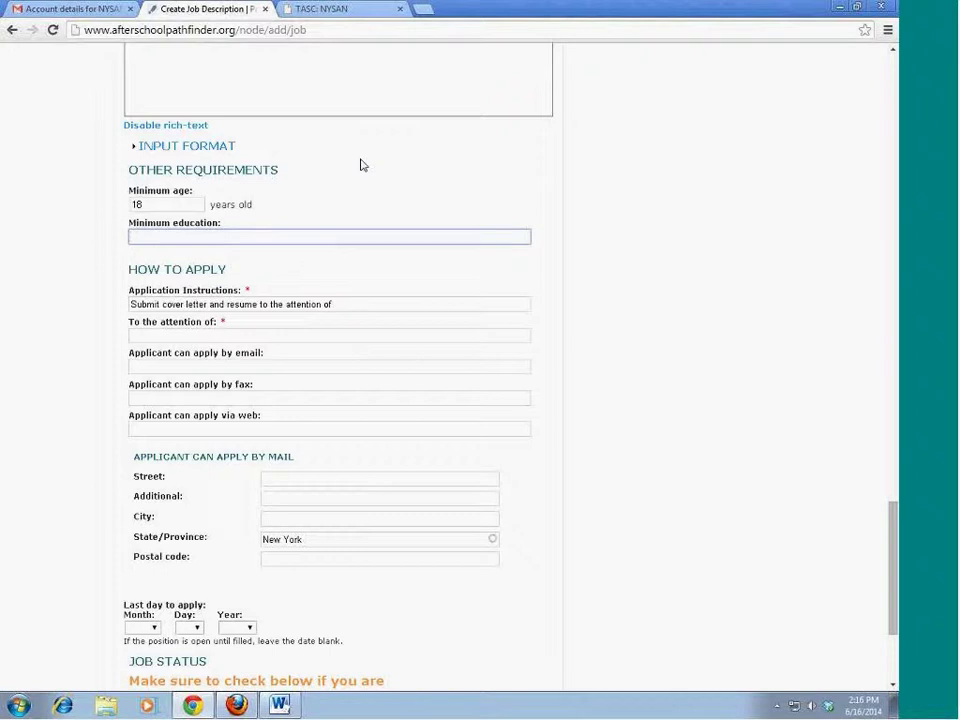
text(G)
key(BackSpace)
text(High)
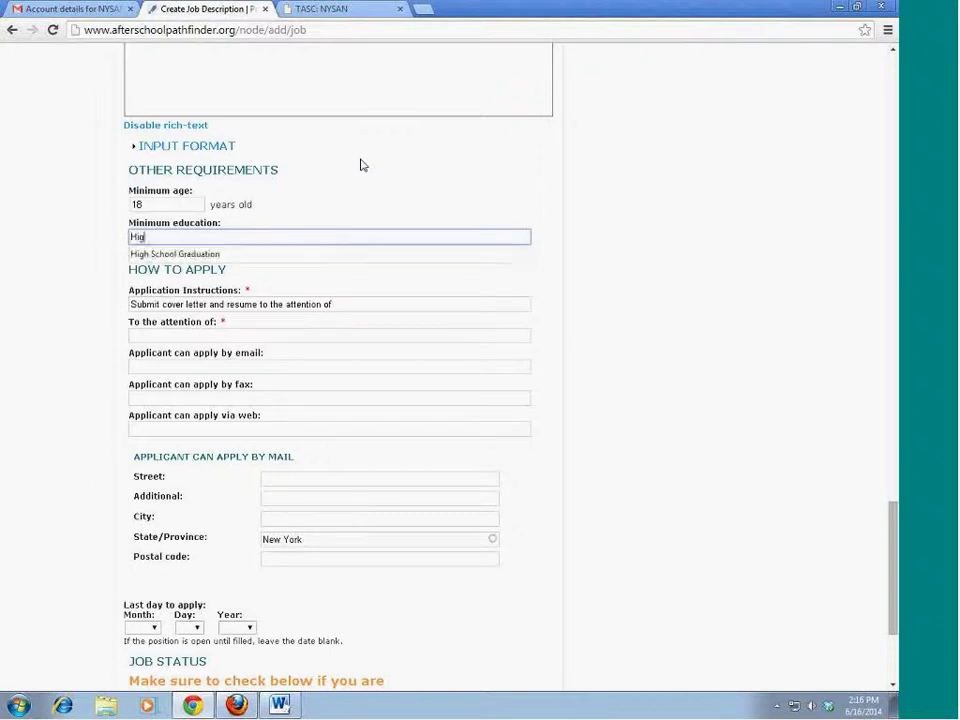
click(236, 254)
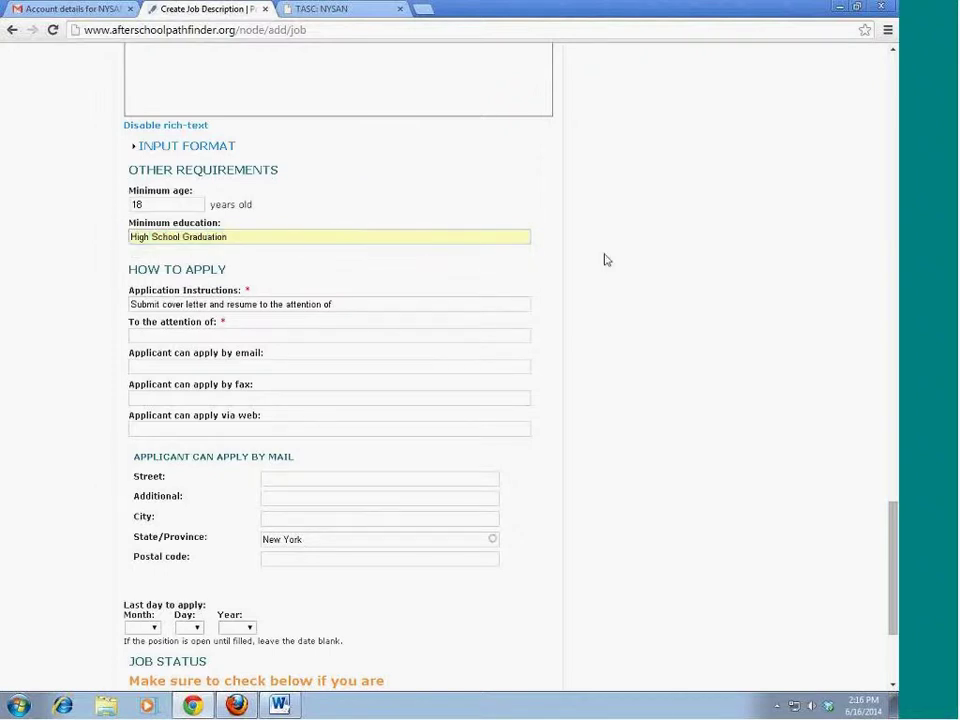
scroll(544, 251, down, 3)
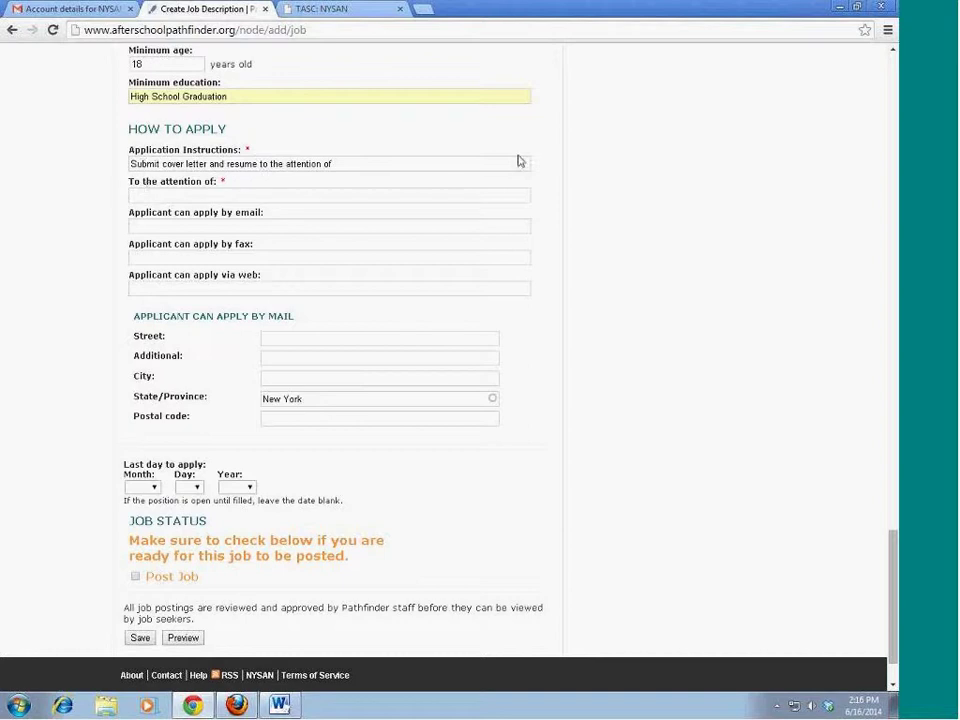
Fill in the contact's name under To the attention of and the contact's e-mail for applying by email.
click(276, 193)
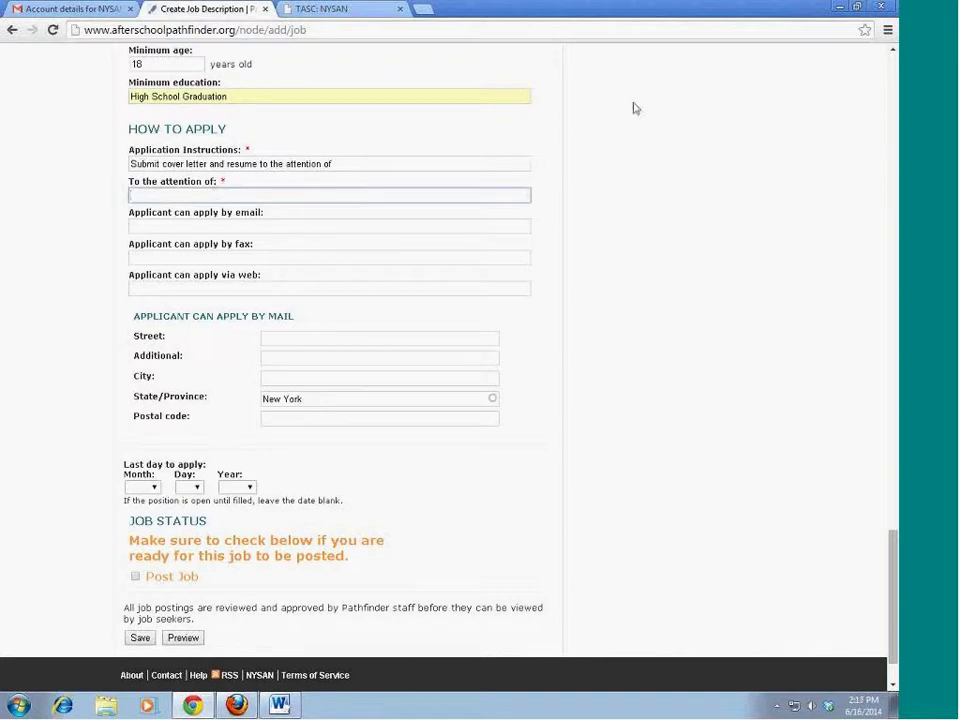
text(Alli)
click(315, 212)
click(240, 225)
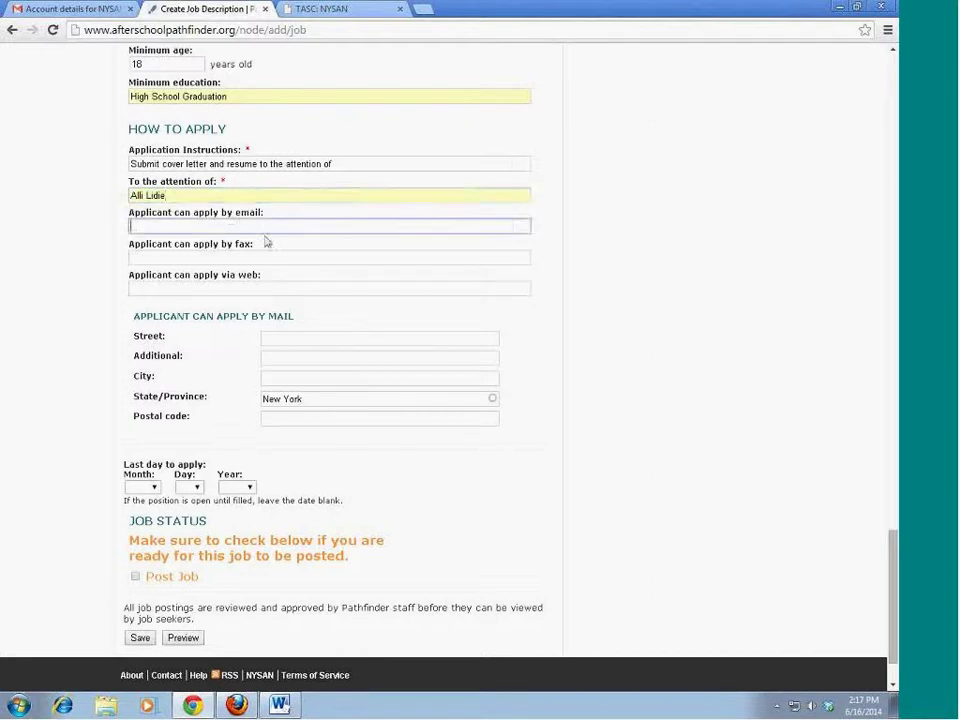
text(alidi)
click(185, 244)
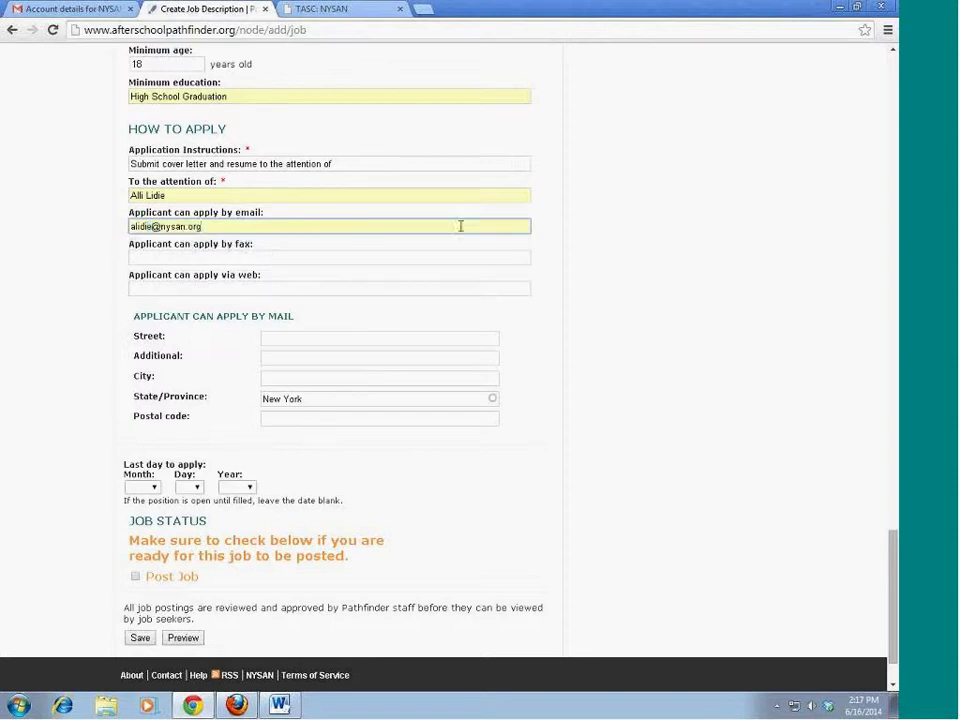
click(226, 260)
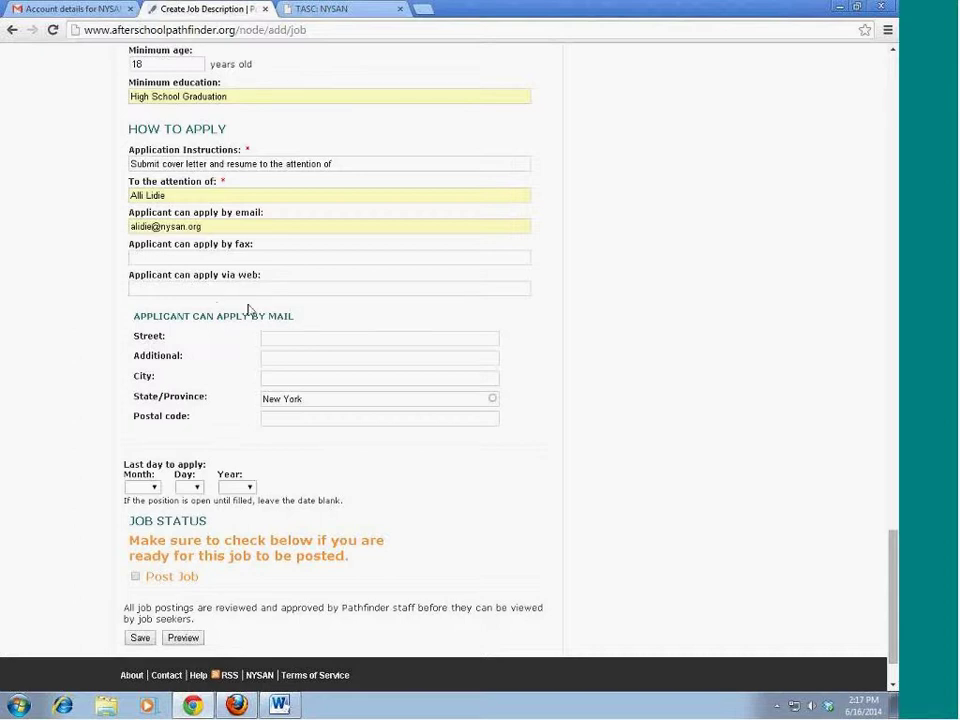
Set the last day to apply to June 24, 2014.
scroll(380, 430, down, 2)
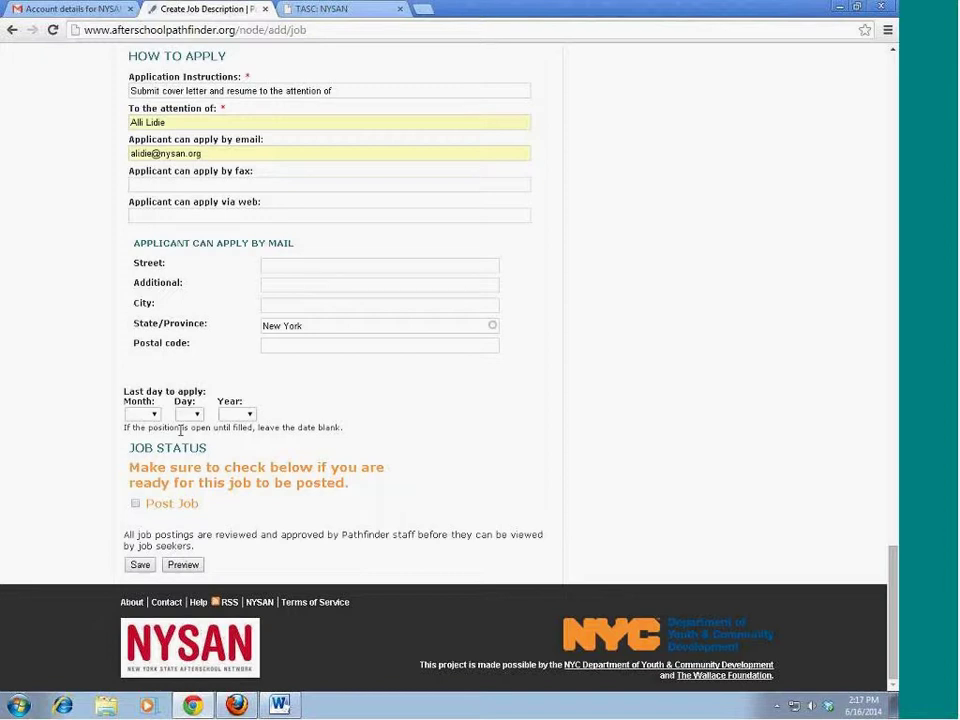
click(141, 414)
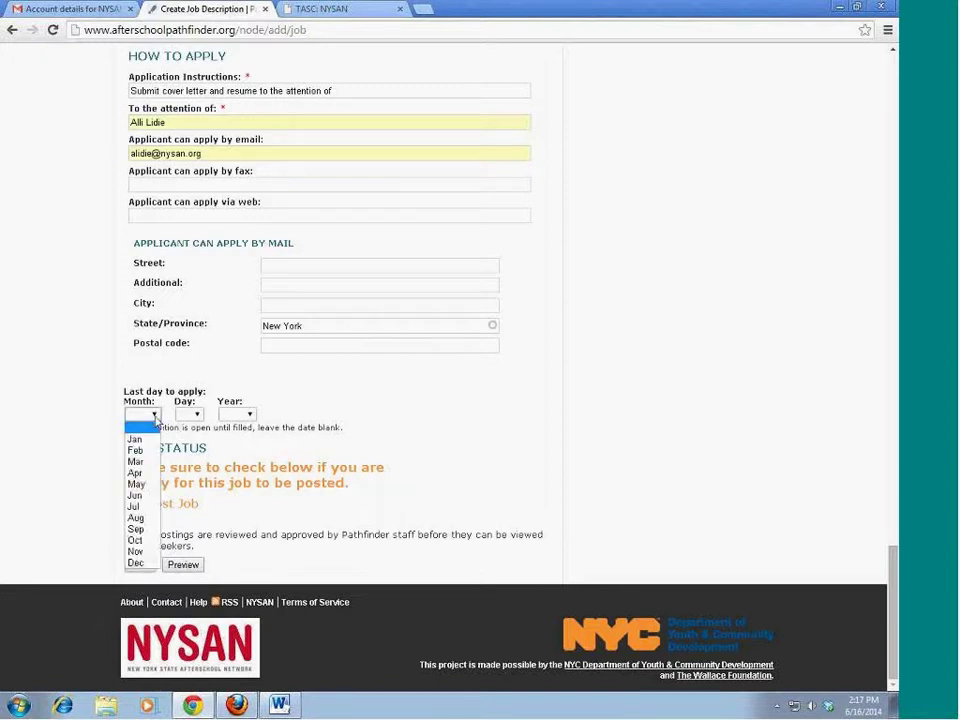
click(142, 497)
click(195, 415)
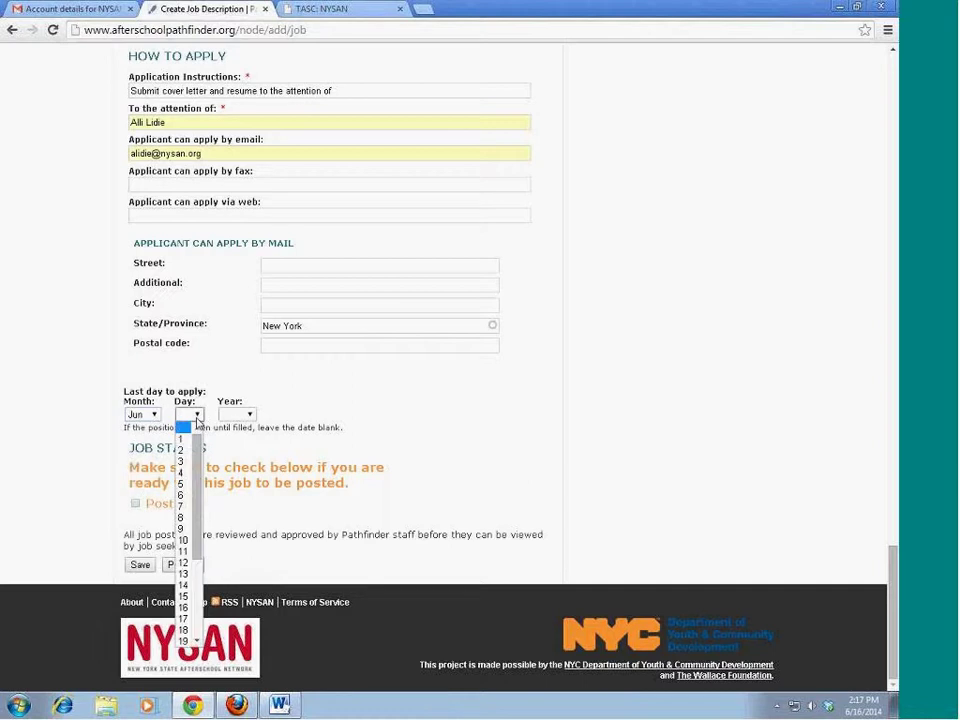
scroll(185, 520, down, 4)
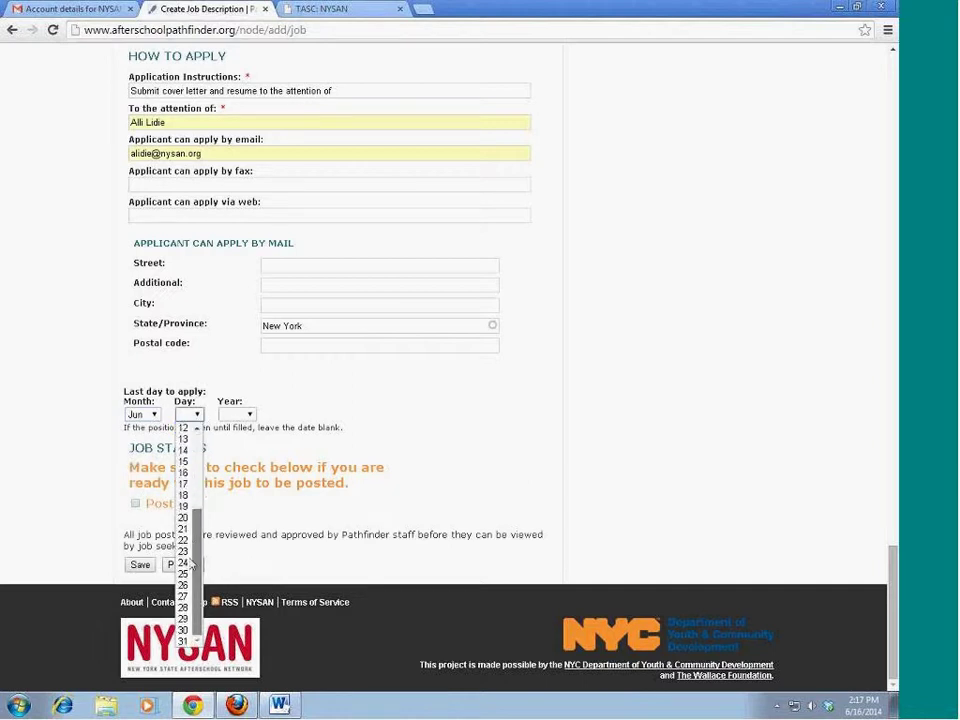
click(184, 562)
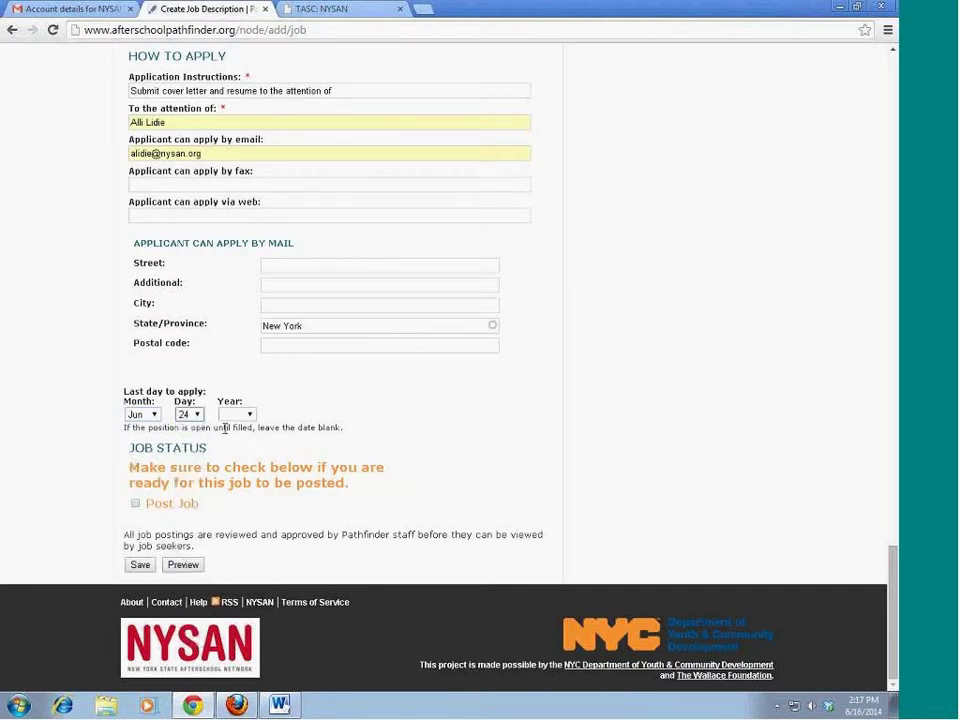
click(243, 414)
click(231, 506)
Preview the job description and review the posting details, description, skills text and the form fields below it.
click(184, 565)
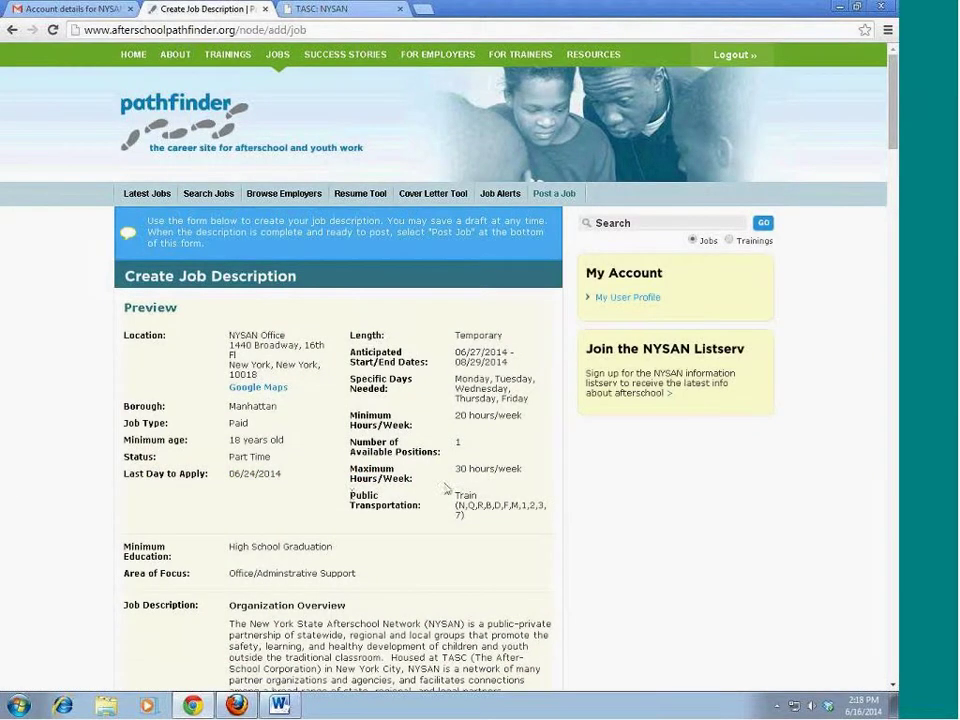
scroll(545, 456, down, 2)
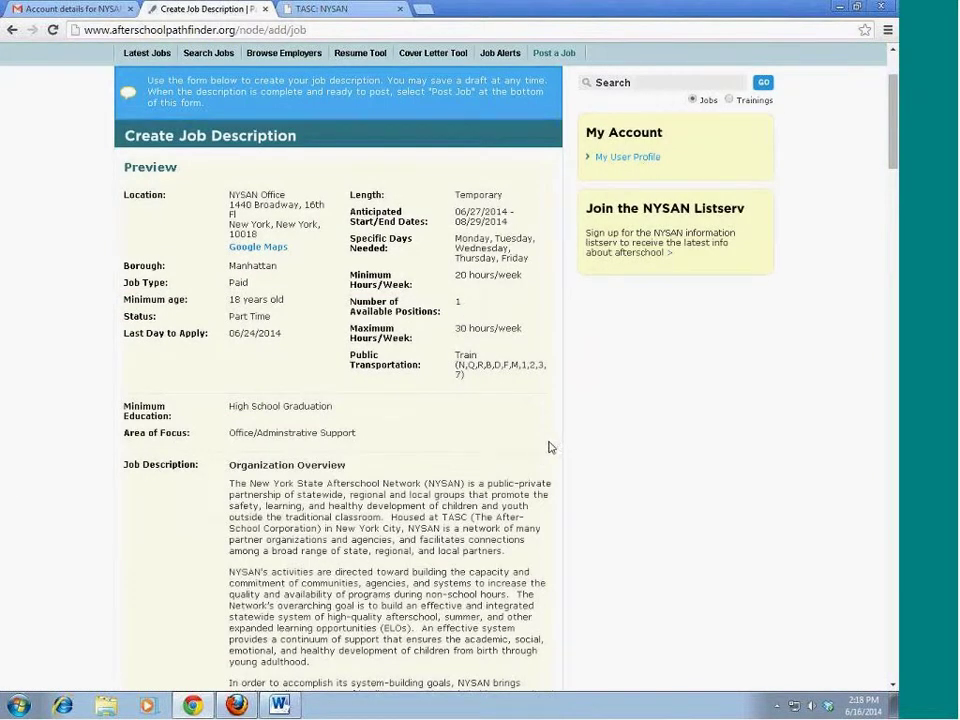
scroll(548, 447, down, 4)
scroll(548, 447, down, 6)
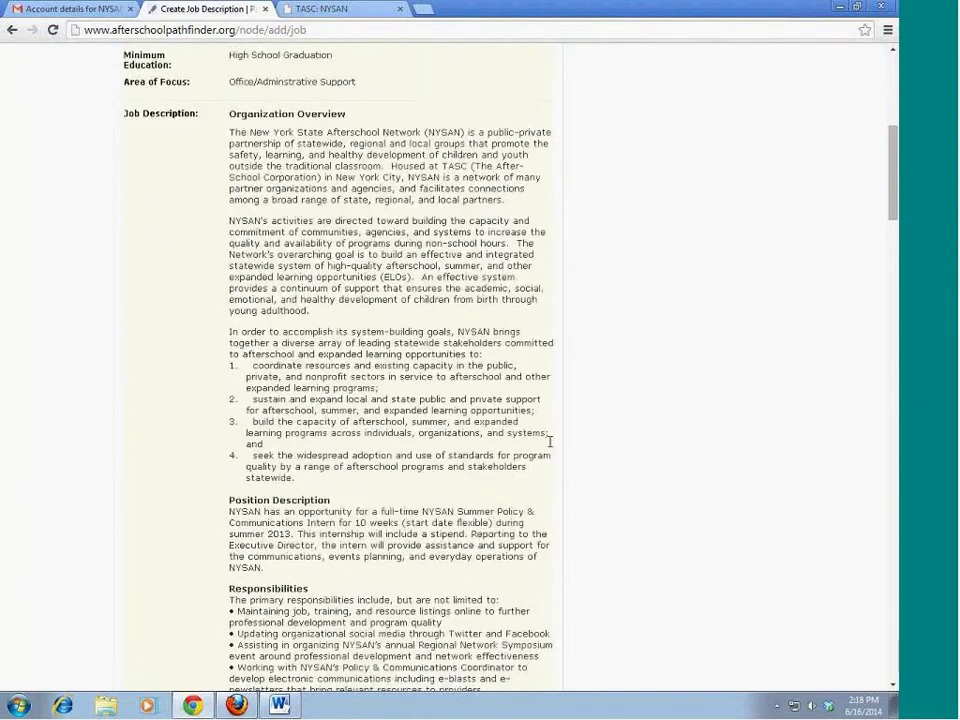
scroll(548, 447, down, 3)
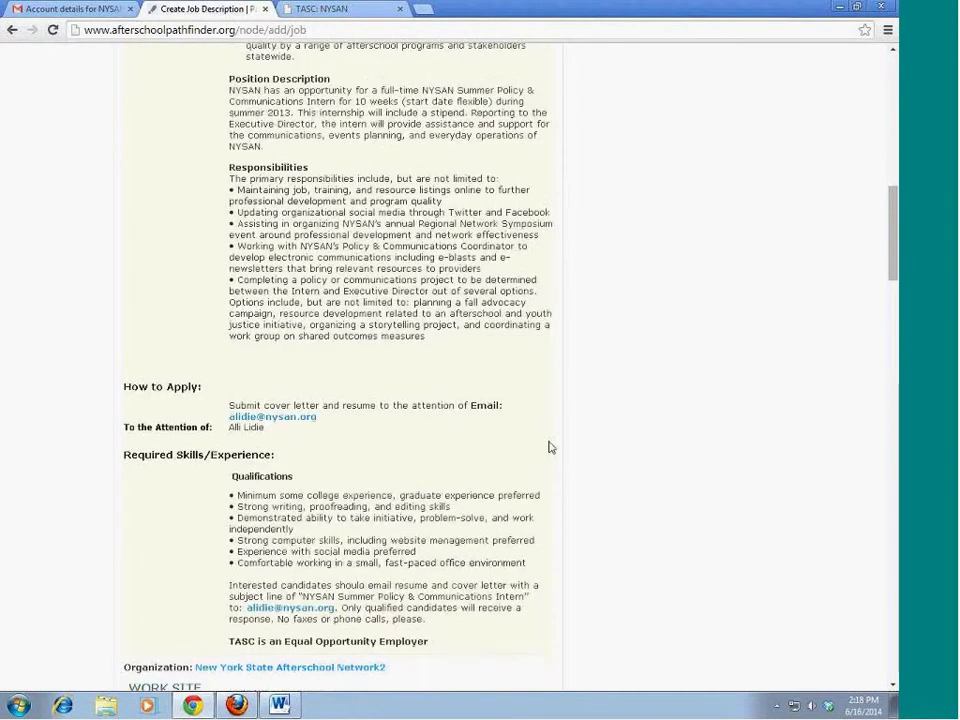
scroll(548, 447, down, 4)
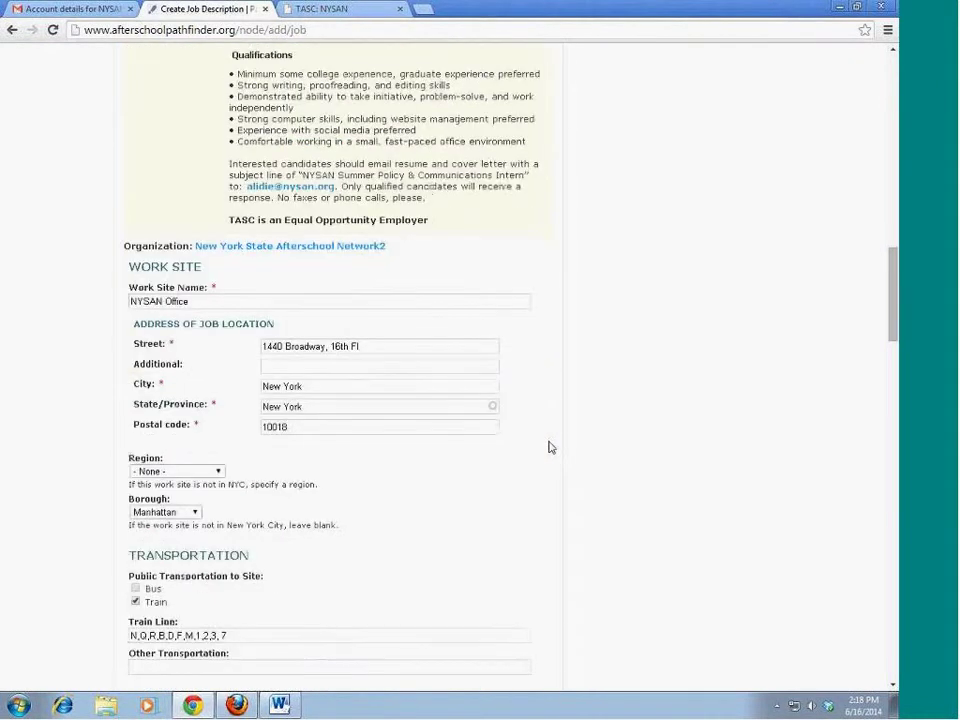
scroll(328, 594, down, 14)
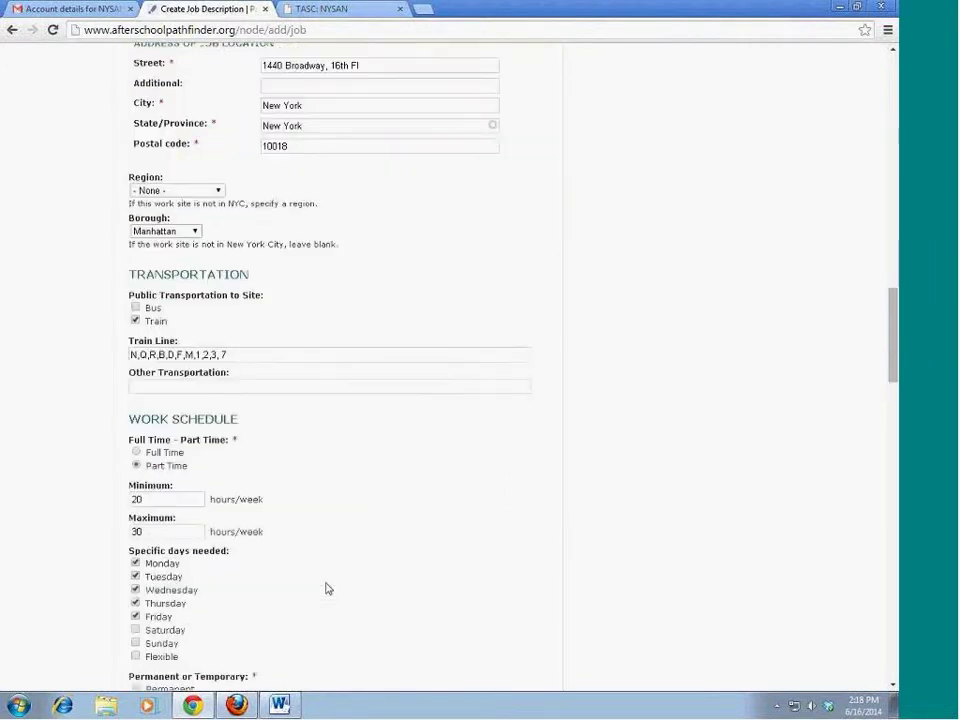
scroll(326, 579, down, 3)
scroll(617, 497, down, 12)
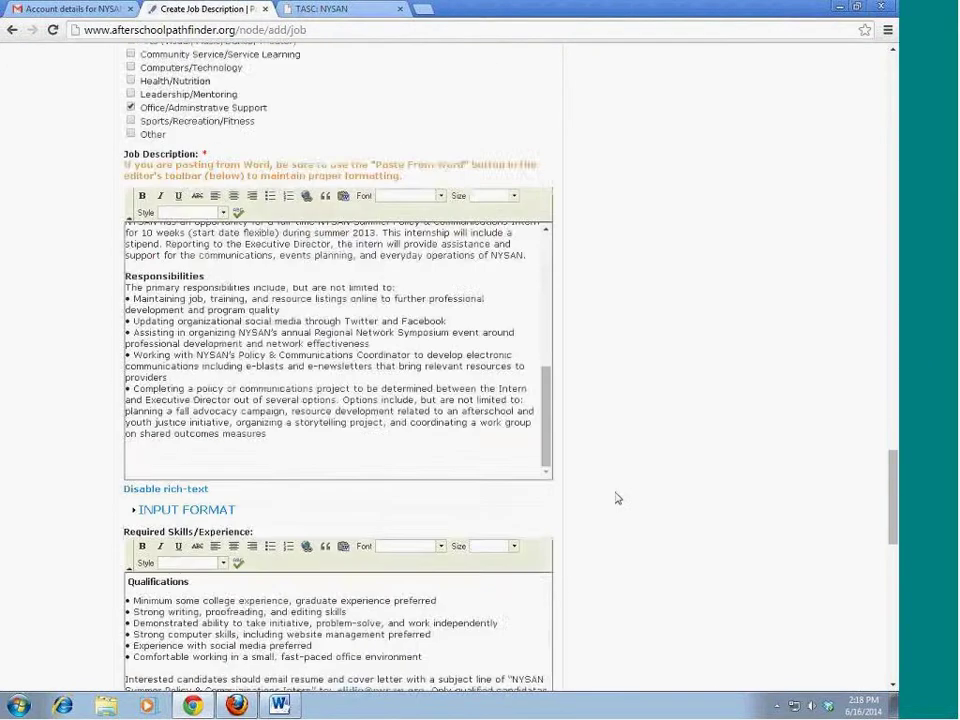
Mark the job as ready with the Post Job option and save it.
scroll(617, 497, down, 2)
click(135, 503)
click(138, 564)
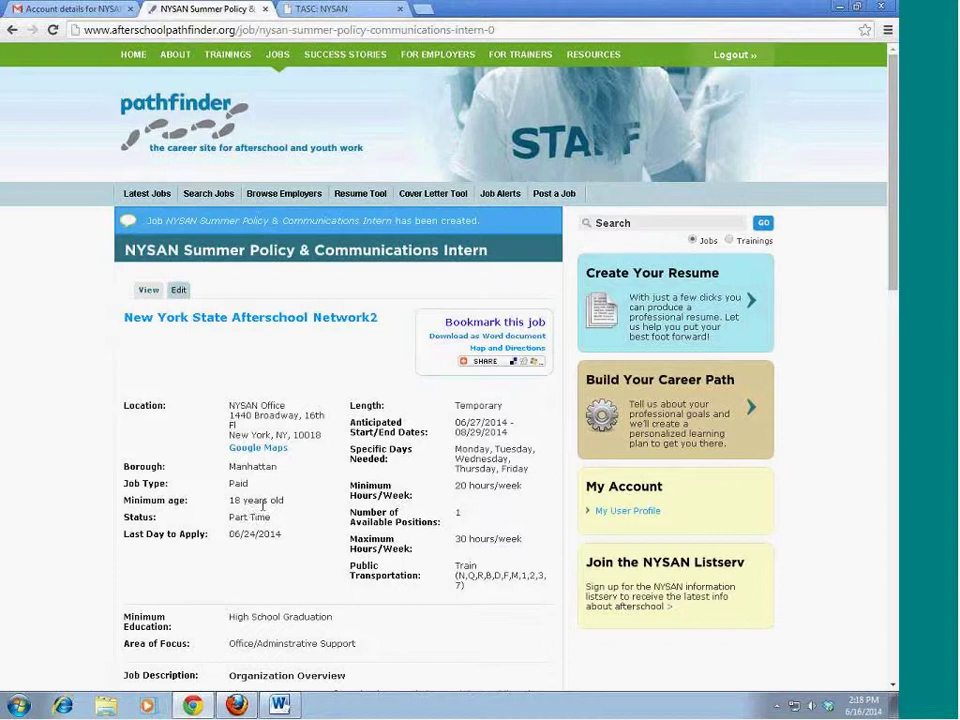
Check the Latest Jobs list for the posting and the Gmail inbox for an approval message, then return to Pathfinder.
click(148, 195)
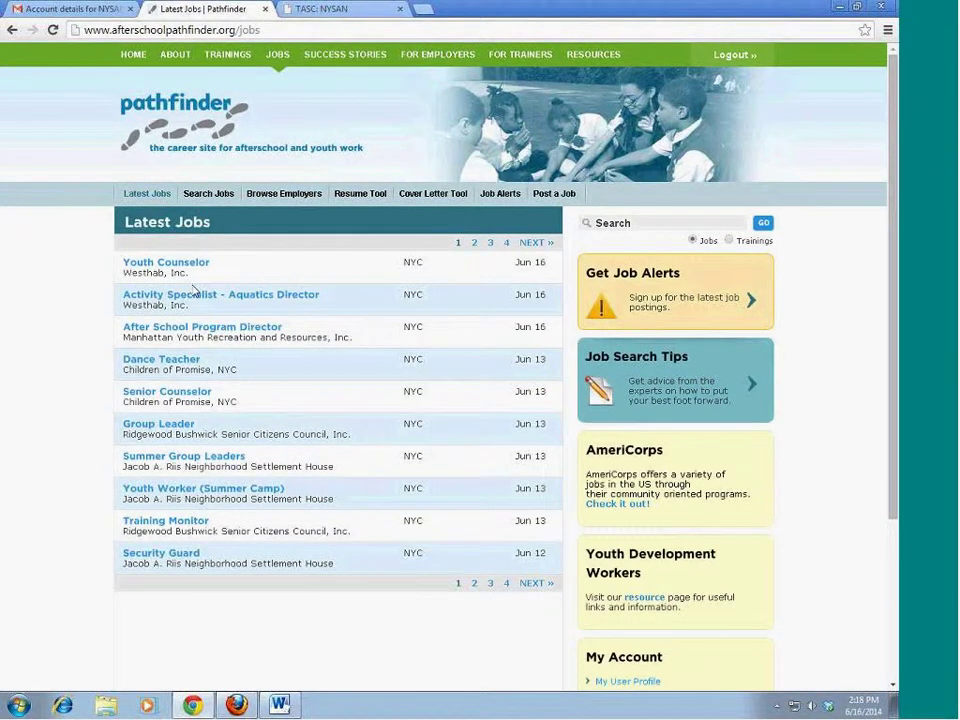
click(86, 14)
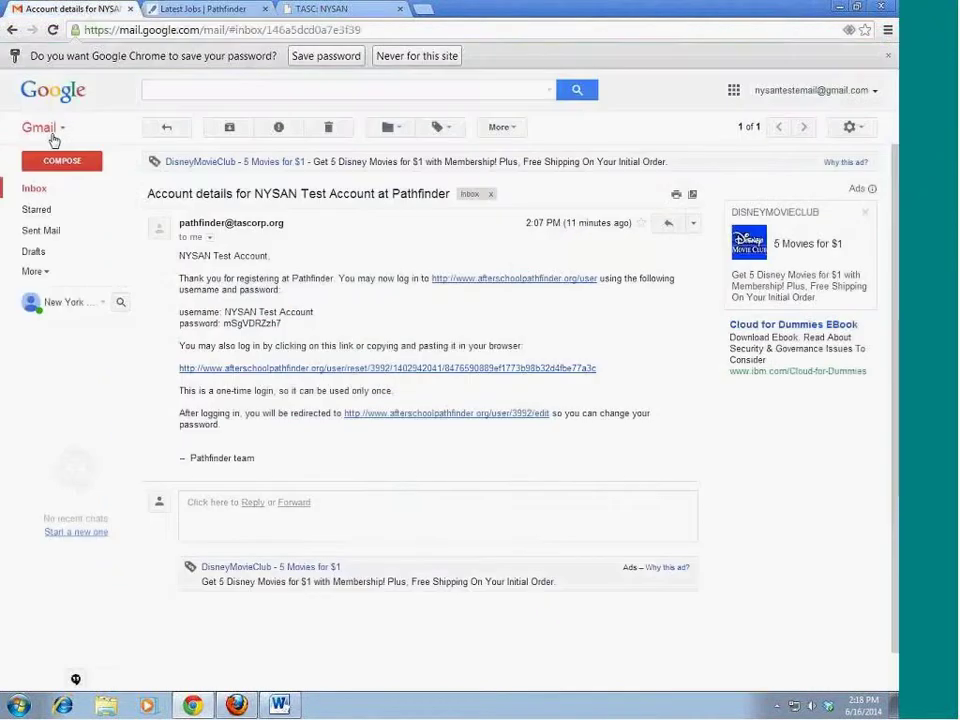
click(48, 190)
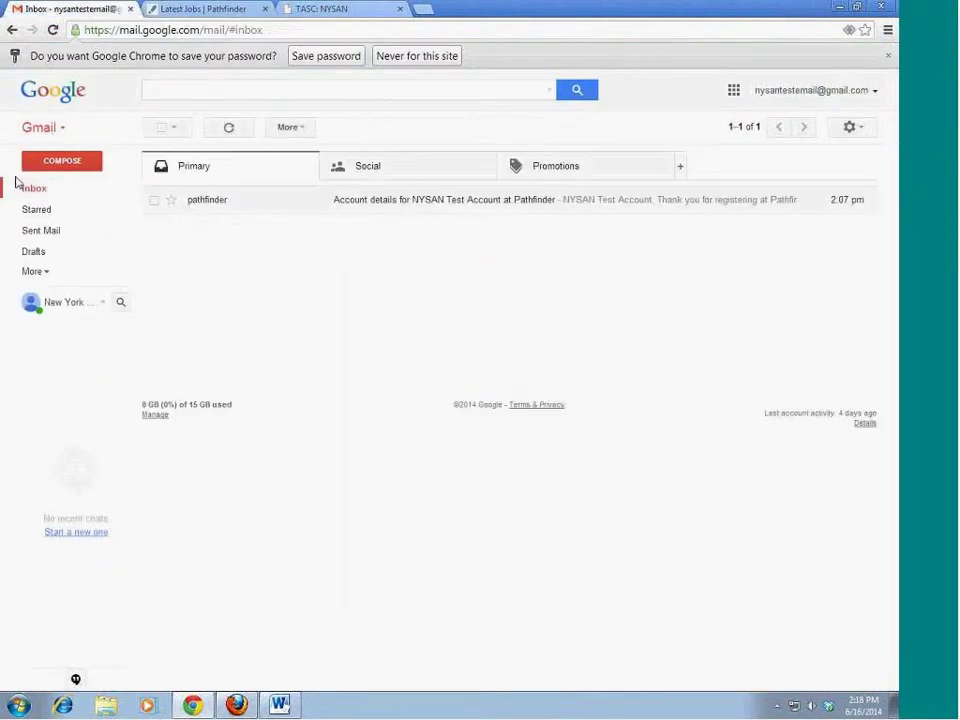
click(203, 12)
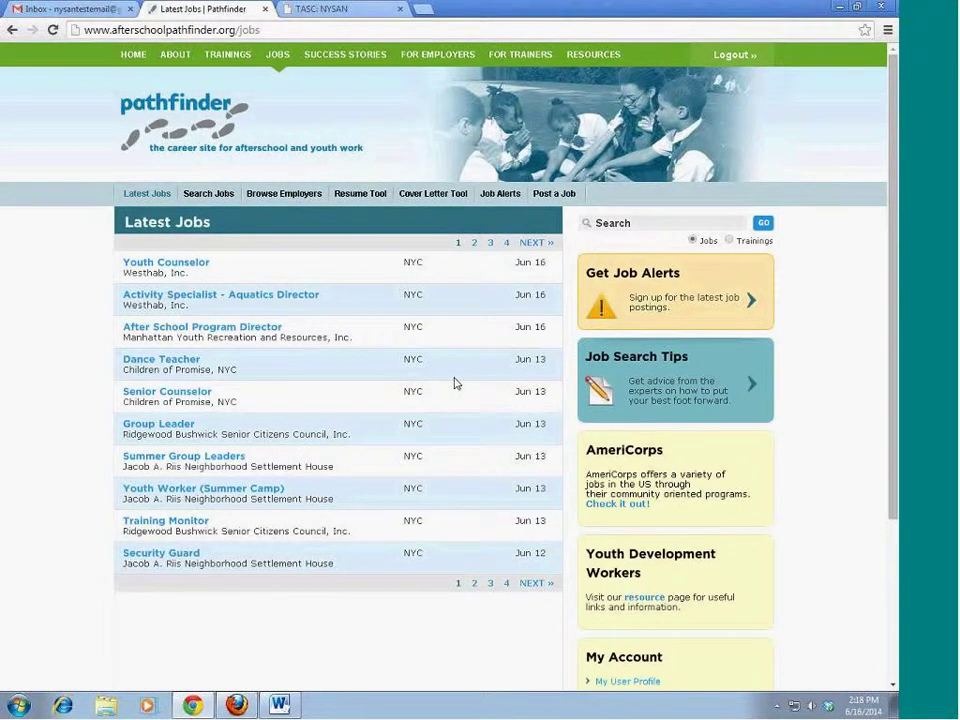
Open the job search page and examine the level, type, date, region, borough and focus filters.
click(219, 195)
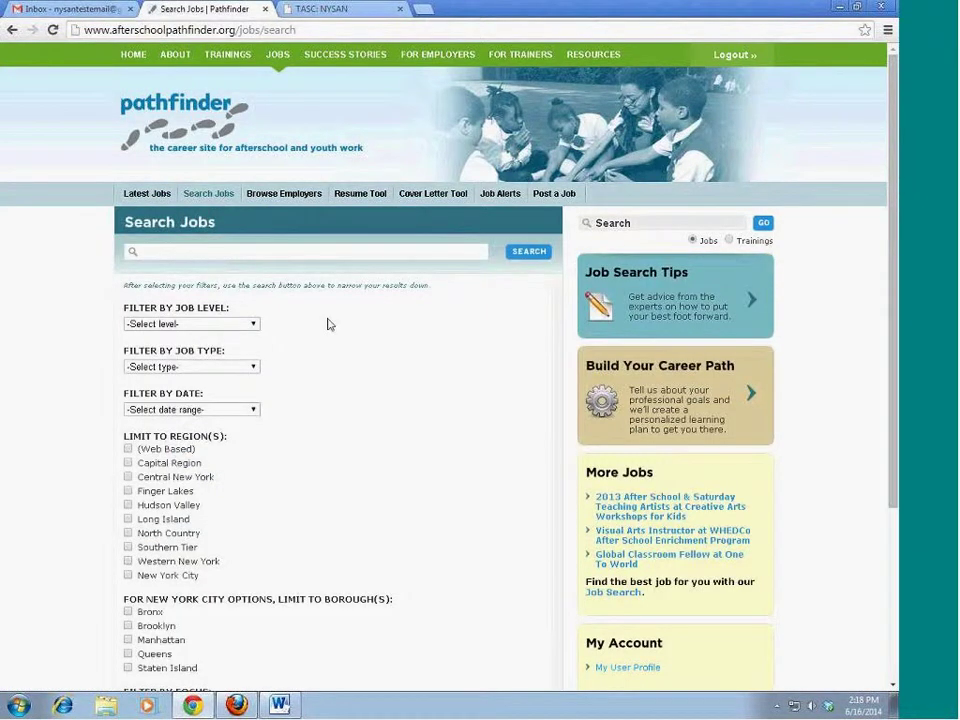
scroll(330, 324, down, 3)
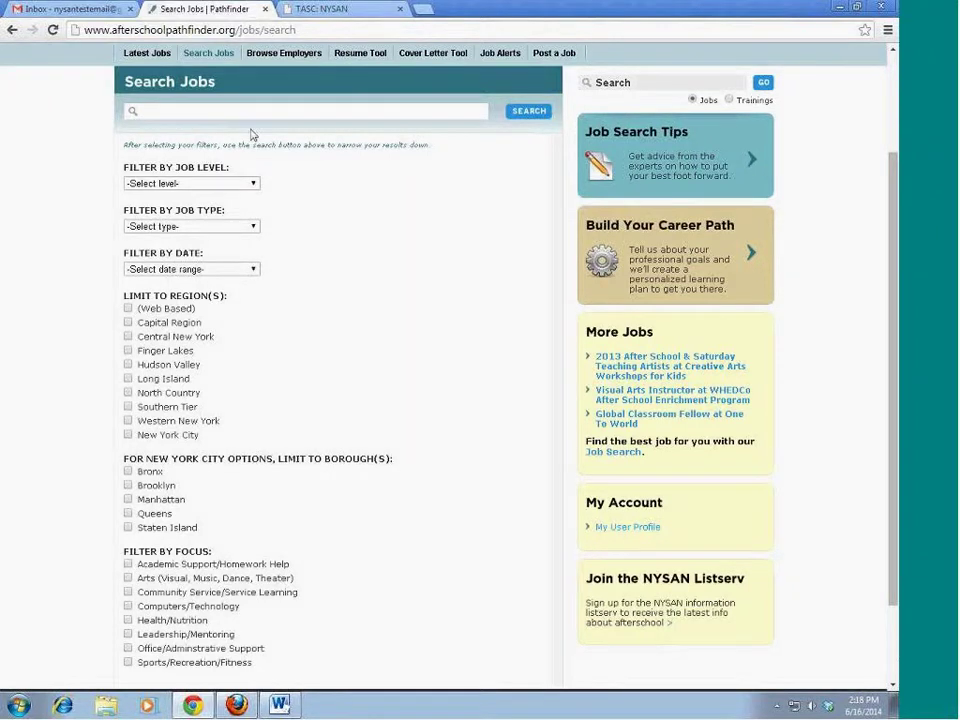
click(254, 186)
click(254, 186)
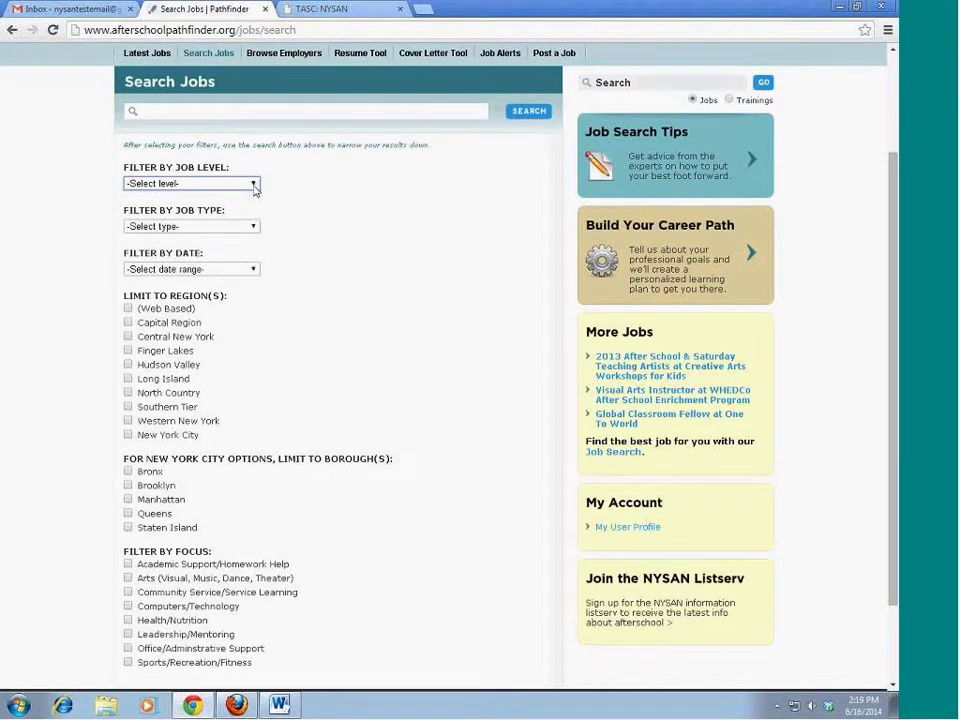
click(253, 226)
click(253, 226)
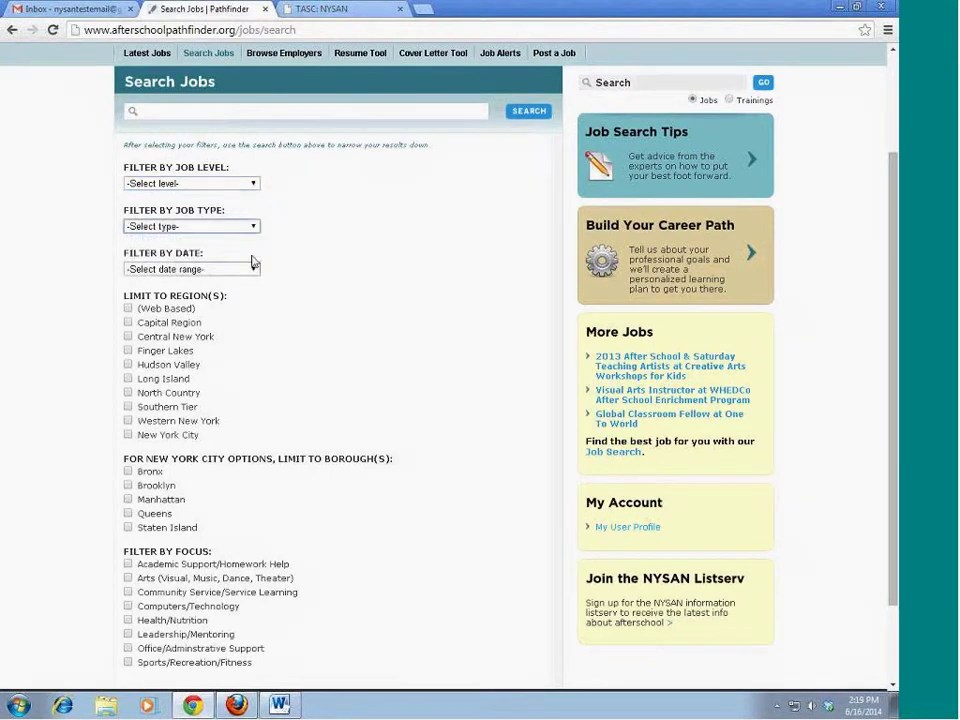
click(251, 269)
click(251, 269)
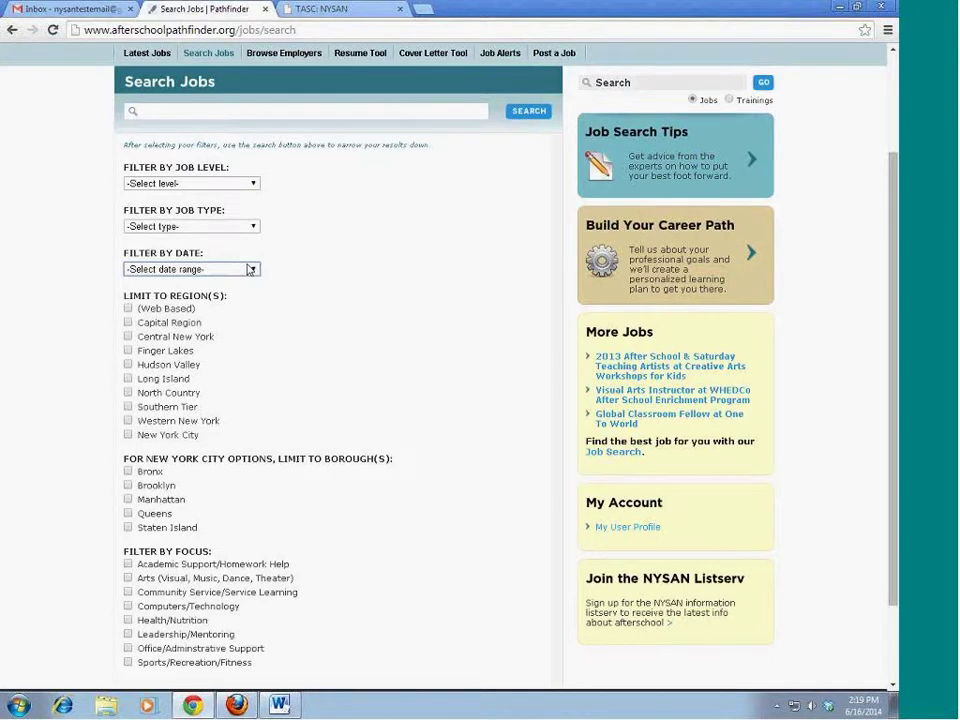
scroll(251, 269, down, 2)
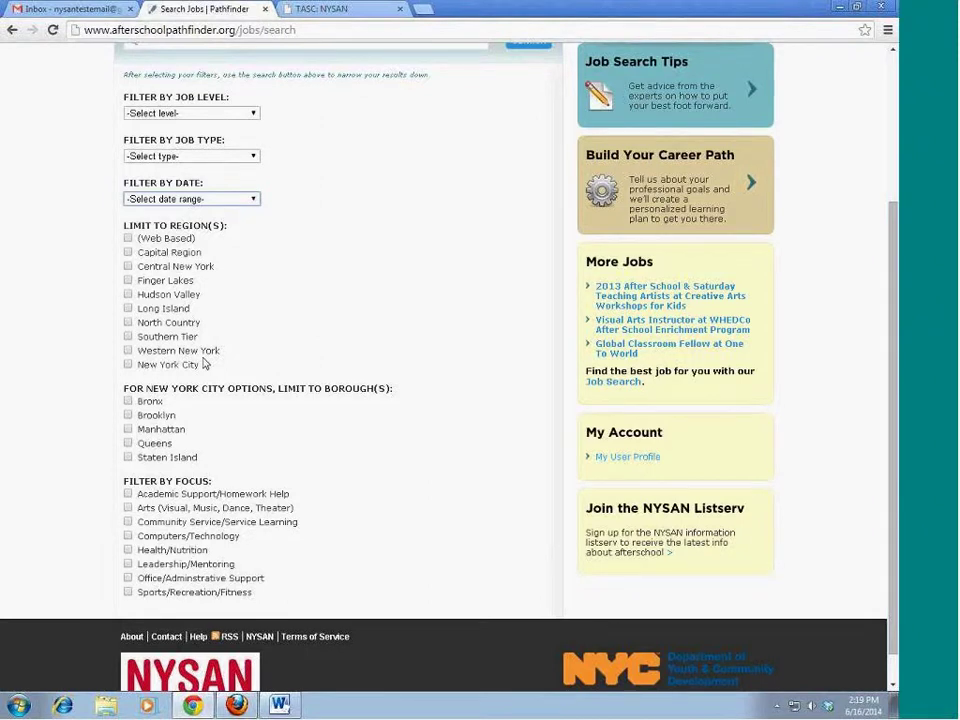
scroll(203, 364, down, 1)
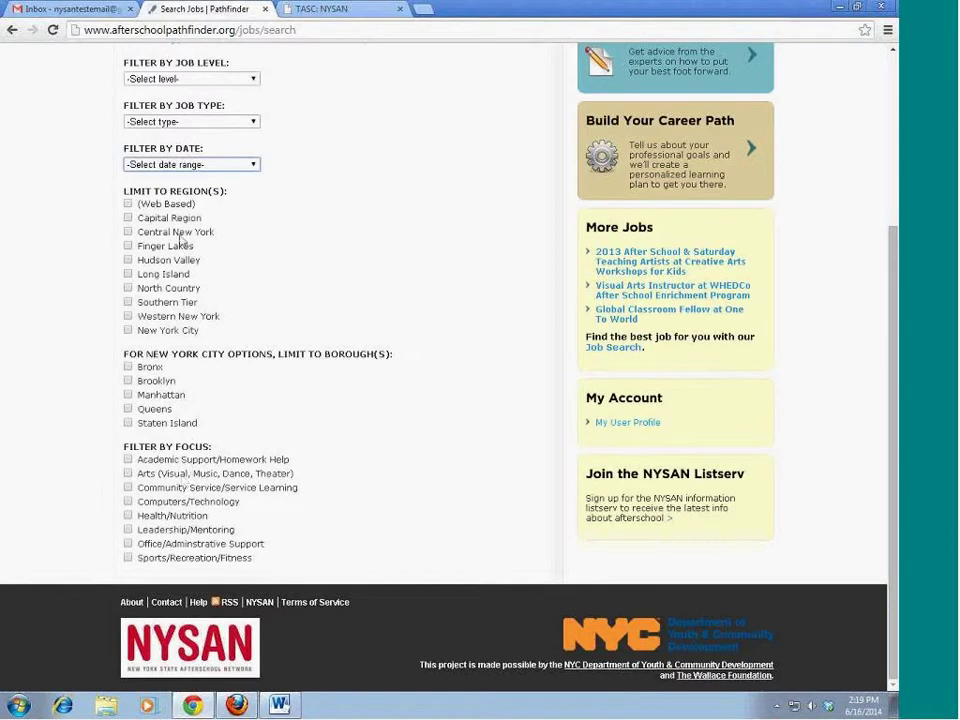
Search for jobs in the Manhattan borough posted in the last 14 days and look through the results.
click(128, 395)
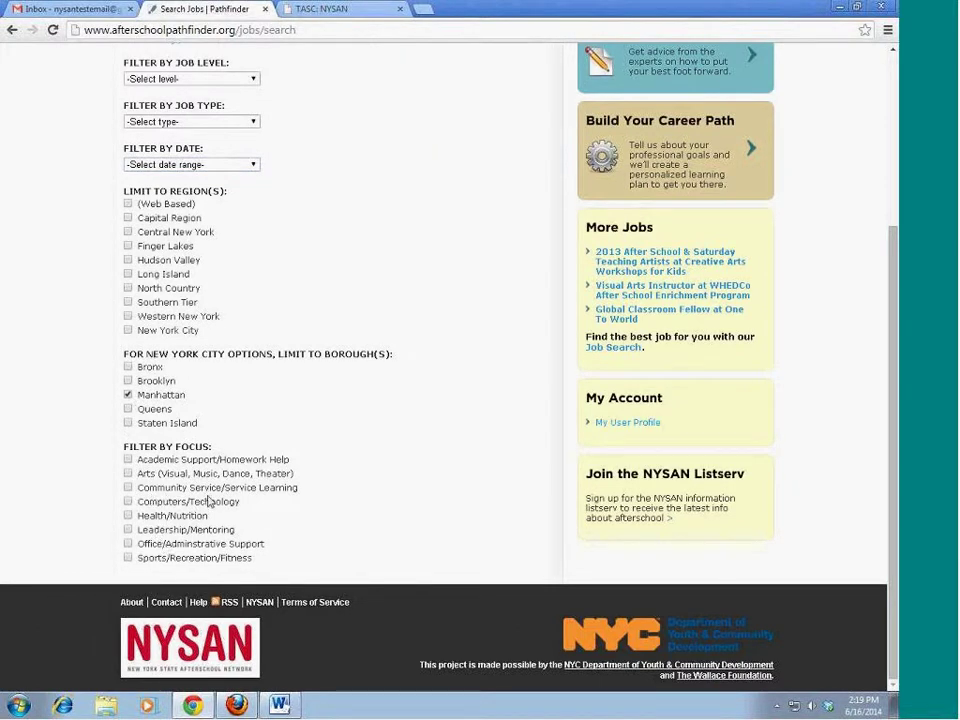
scroll(208, 500, up, 3)
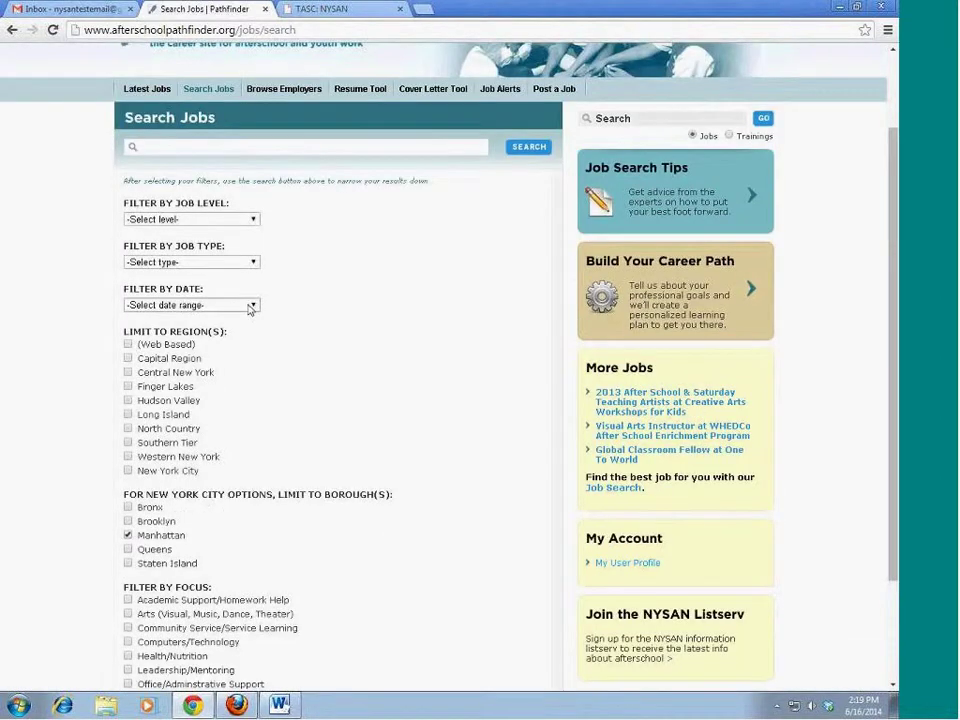
click(250, 305)
click(155, 352)
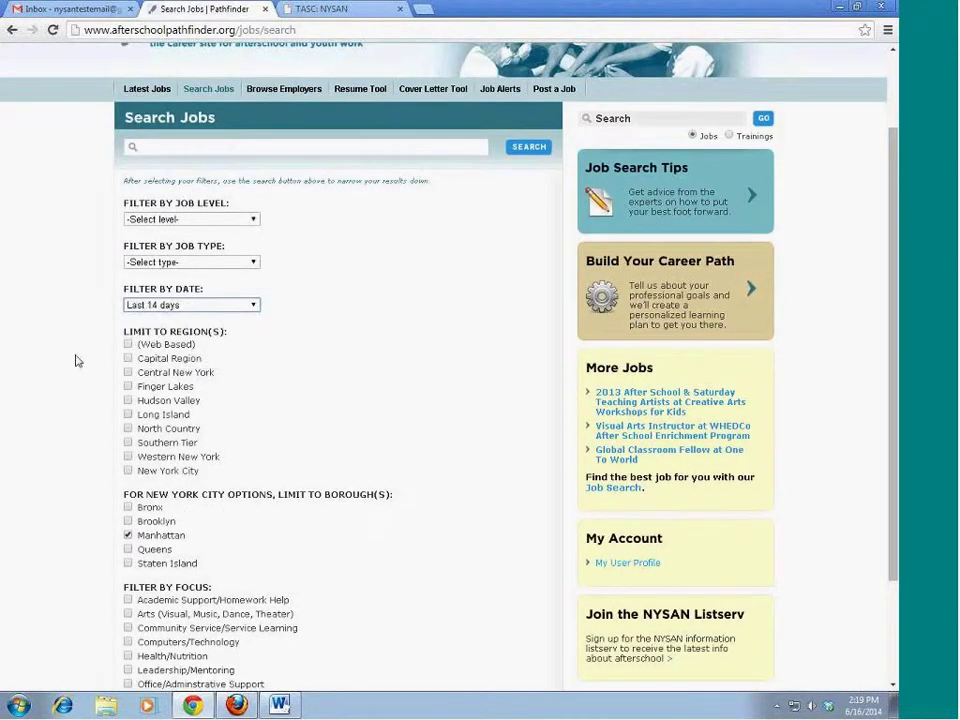
click(524, 150)
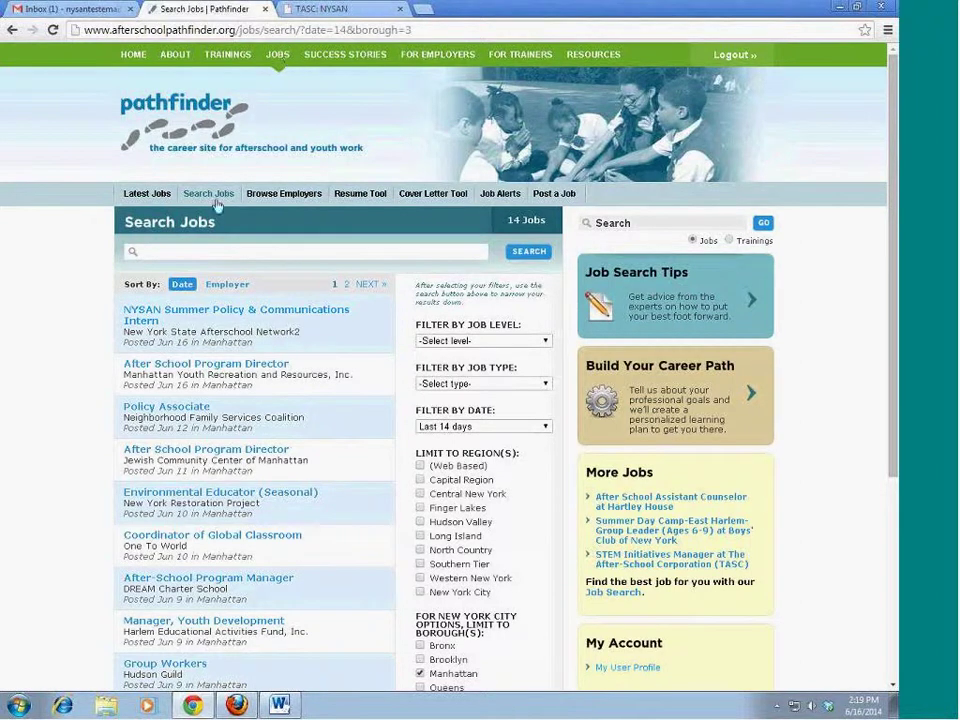
scroll(165, 255, down, 2)
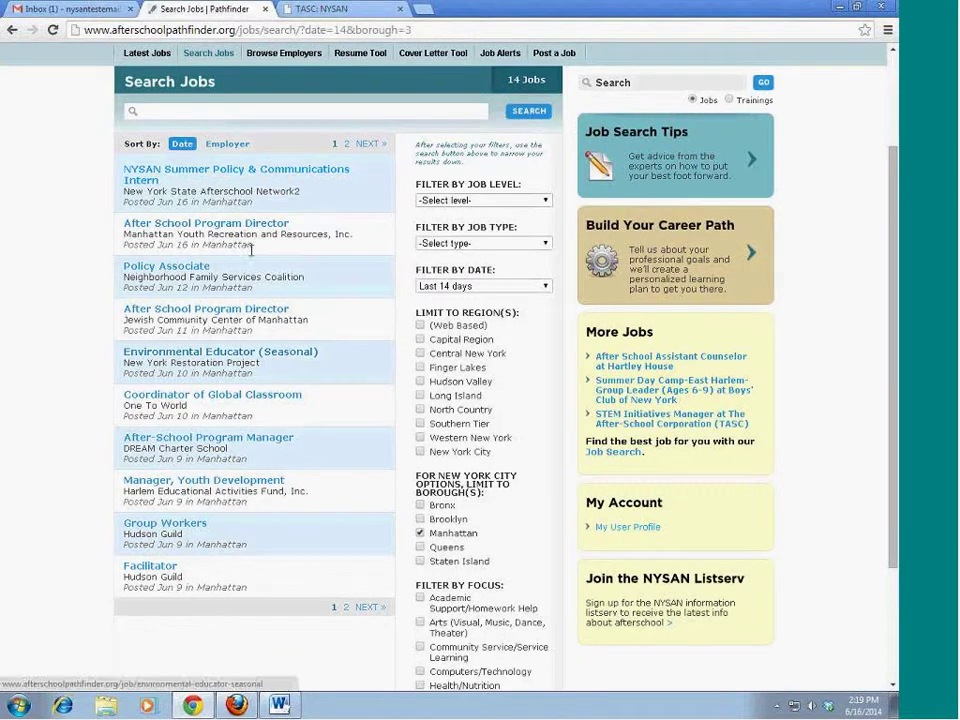
Switch to the Gmail inbox and open the message "Your Pathfinder posting has been approved.".
click(70, 12)
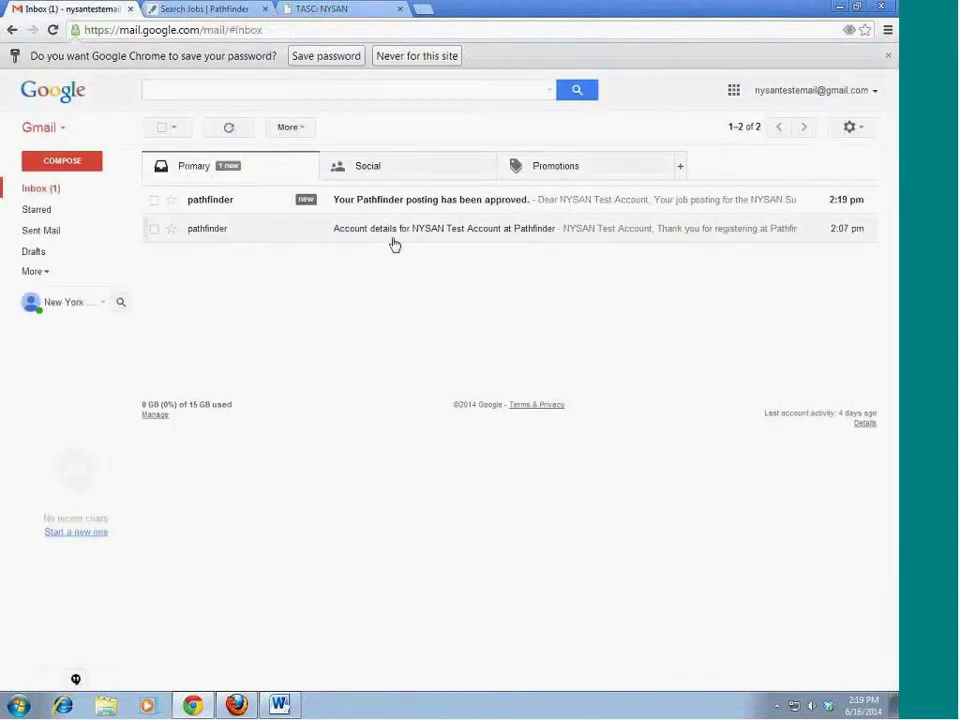
click(409, 209)
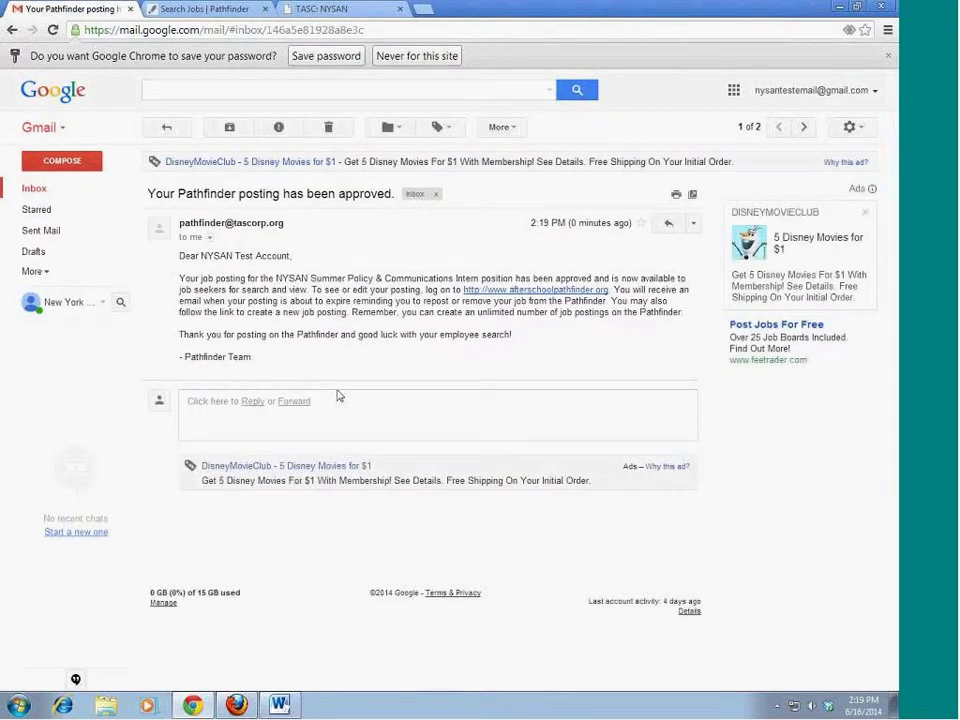
Return to Pathfinder and open the NYSAN Summer Policy & Communications Intern posting from the search results to review its details.
click(145, 10)
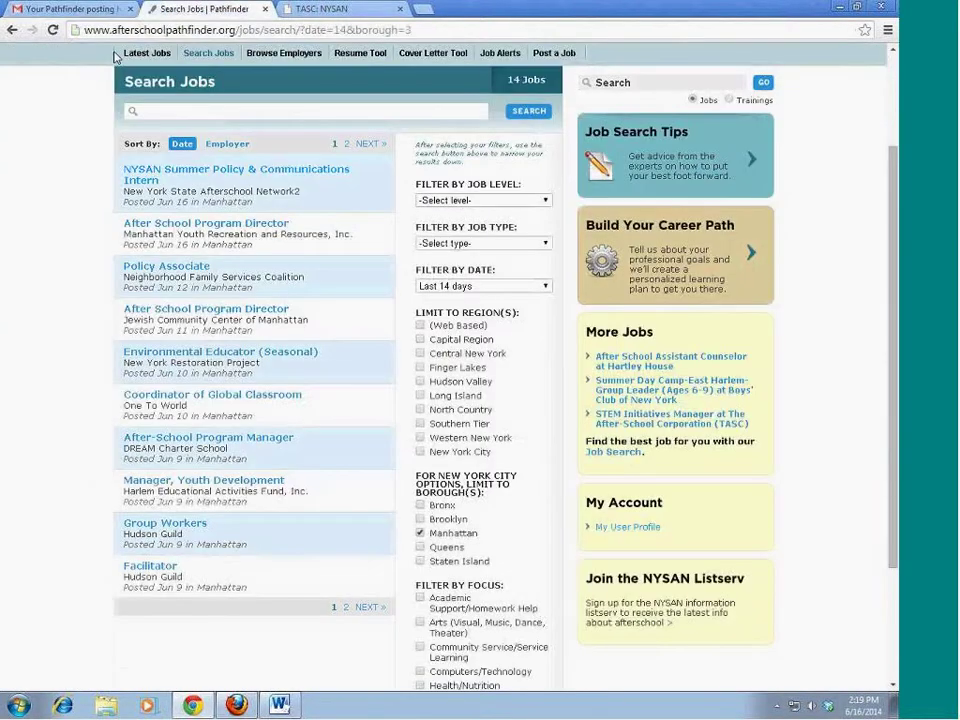
click(212, 170)
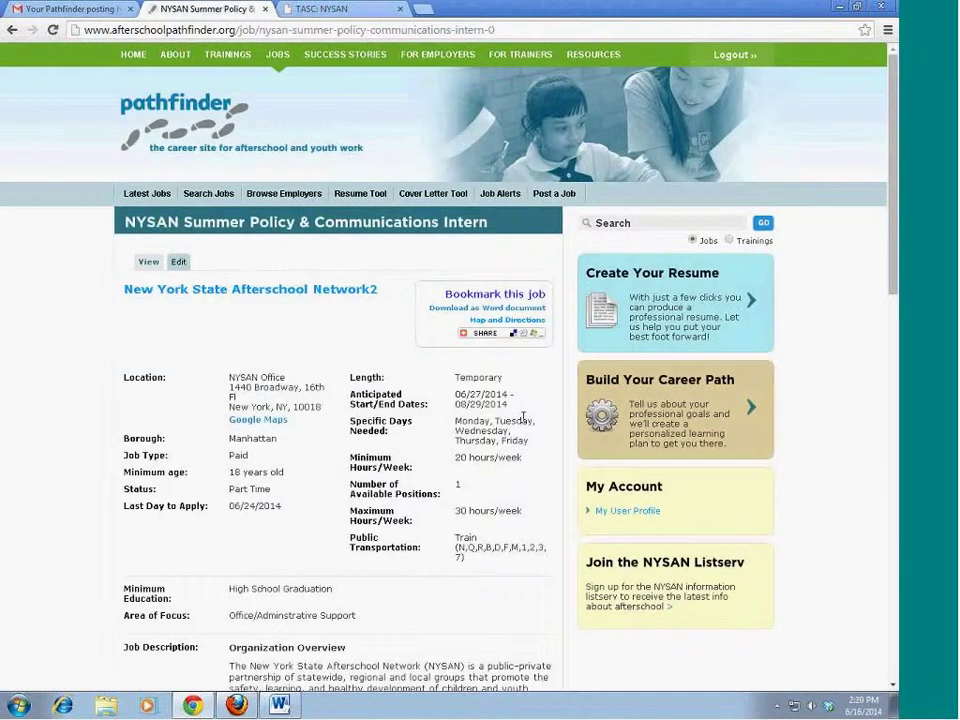
scroll(392, 312, down, 1)
scroll(390, 312, down, 1)
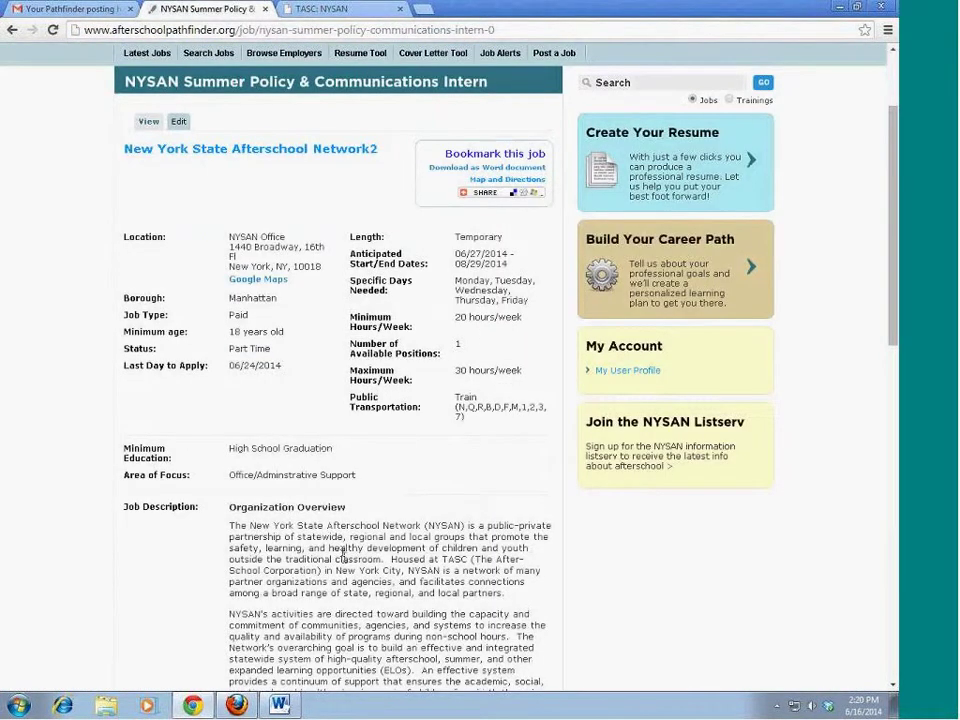
Edit the NYSAN intern posting to remove Friday from the specific days needed, and save the job.
click(181, 124)
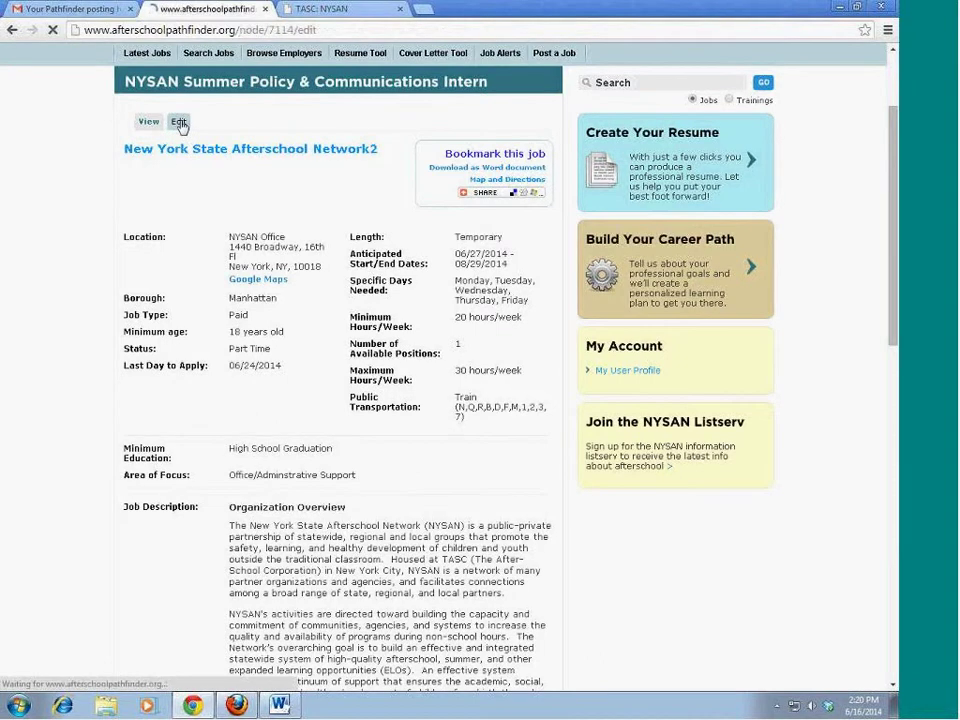
scroll(360, 360, down, 5)
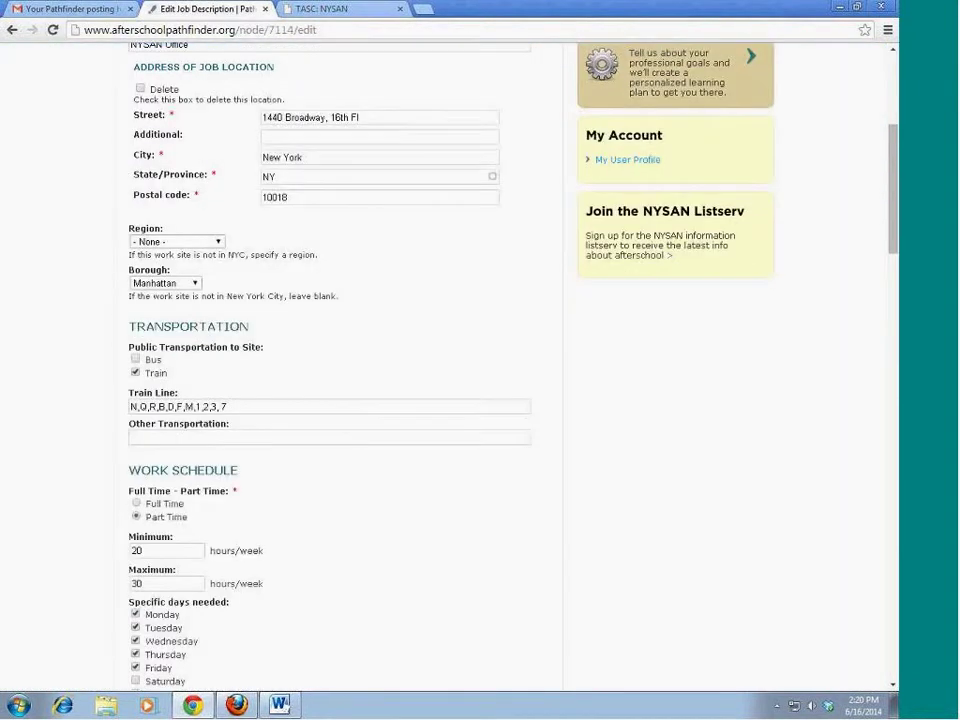
scroll(270, 330, down, 7)
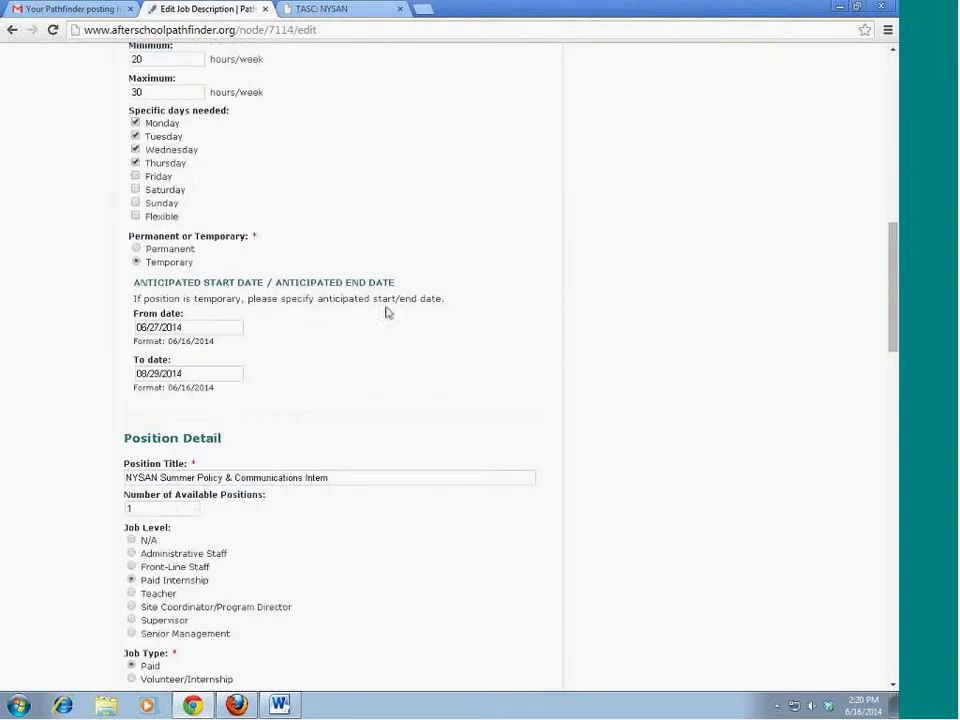
scroll(388, 313, down, 10)
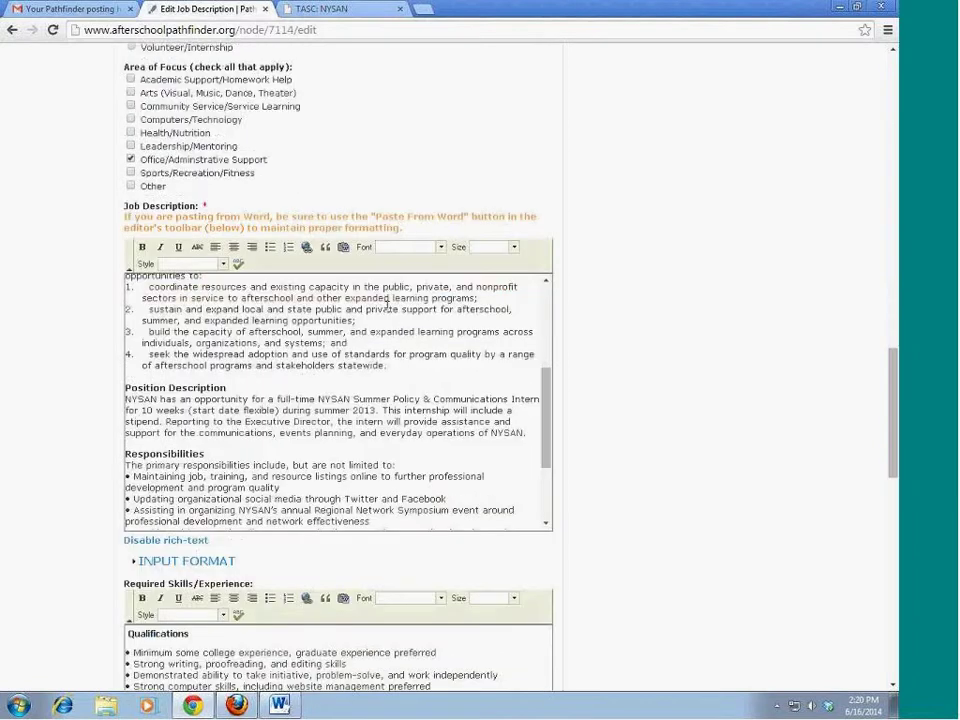
scroll(390, 312, down, 15)
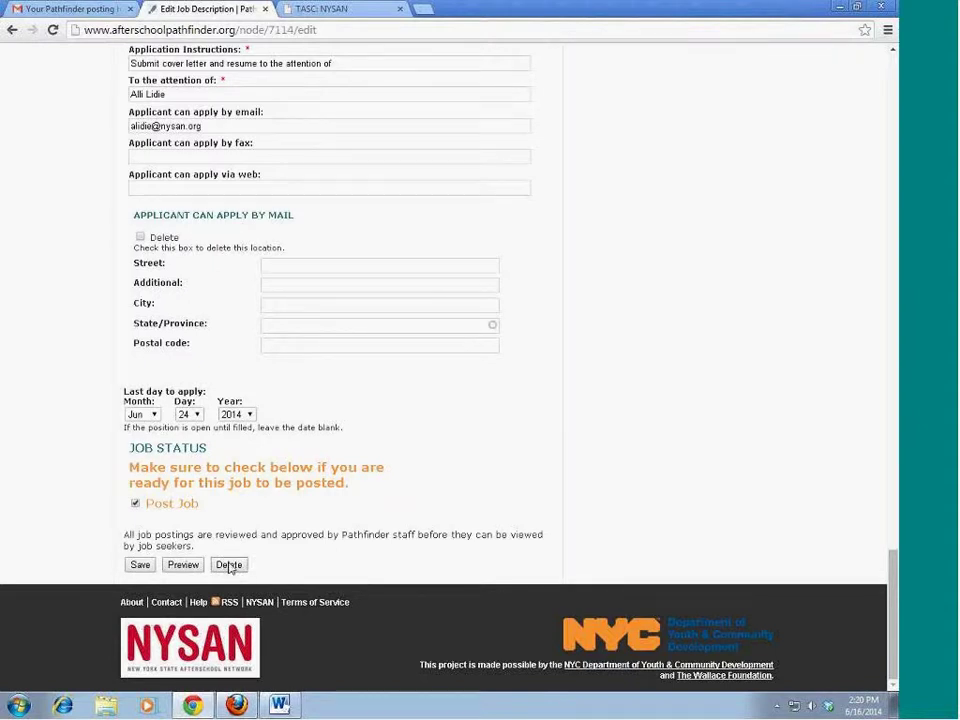
click(139, 566)
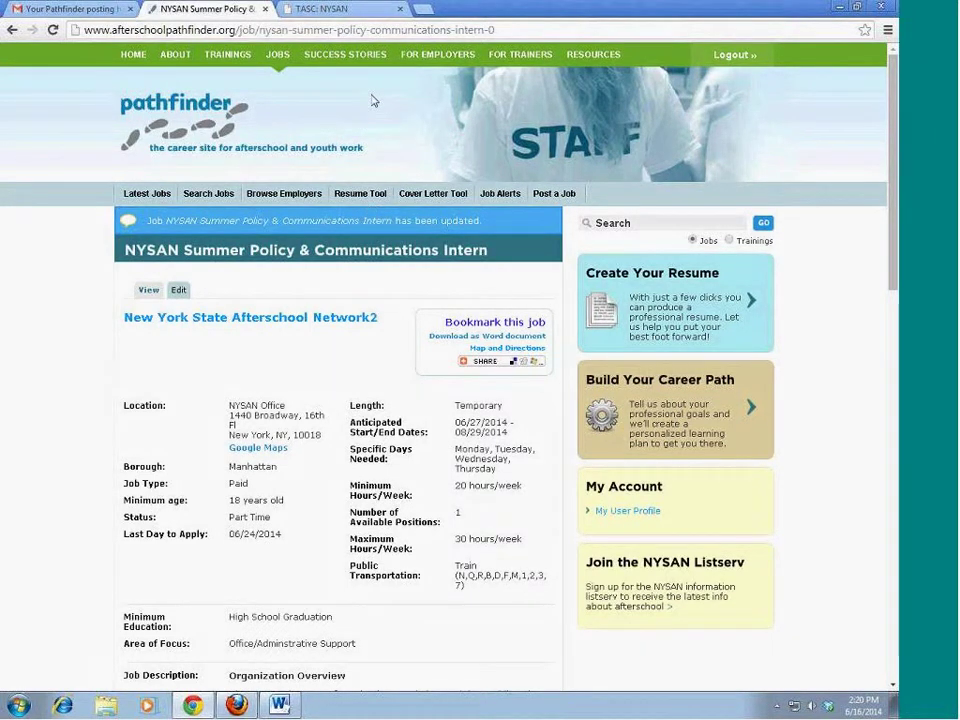
Open the Upcoming Trainings page and look through the listed trainings, dates and providers.
click(230, 54)
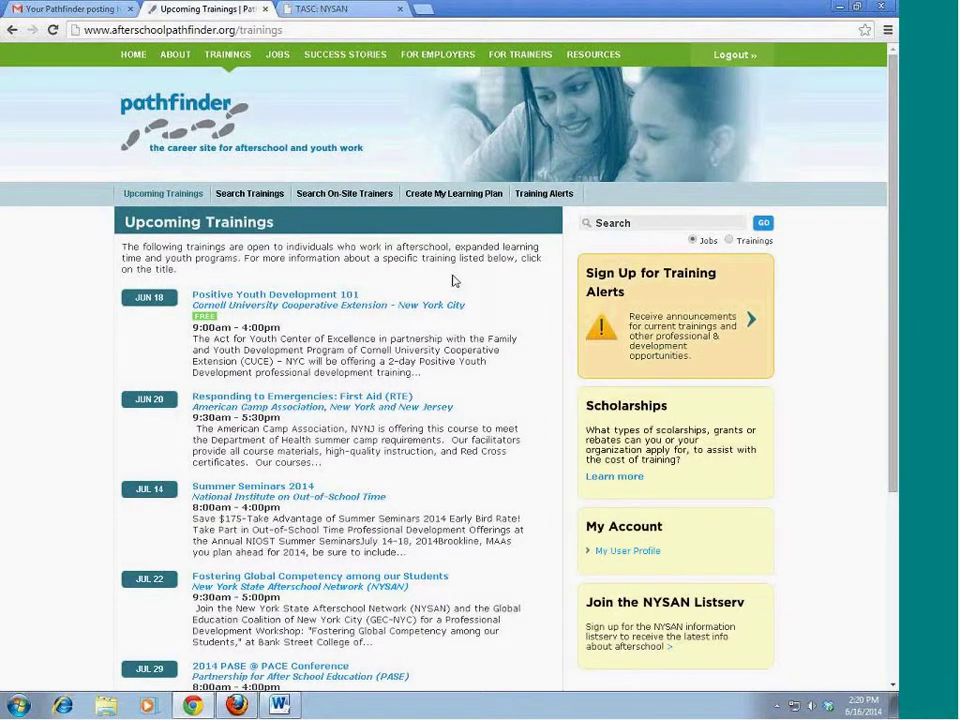
scroll(453, 281, down, 3)
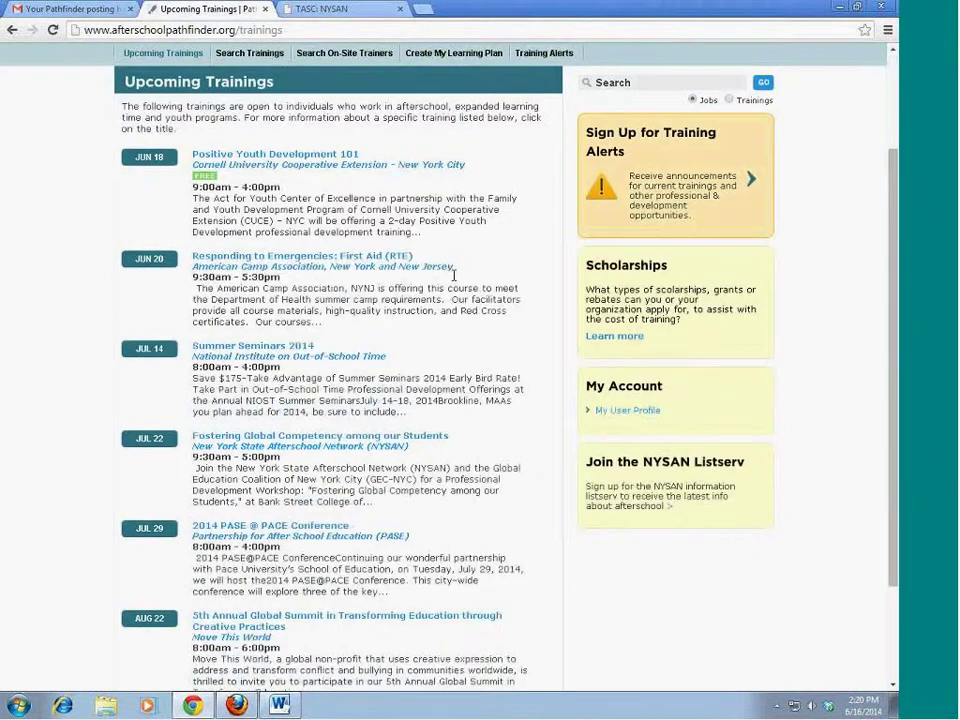
scroll(453, 276, up, 1)
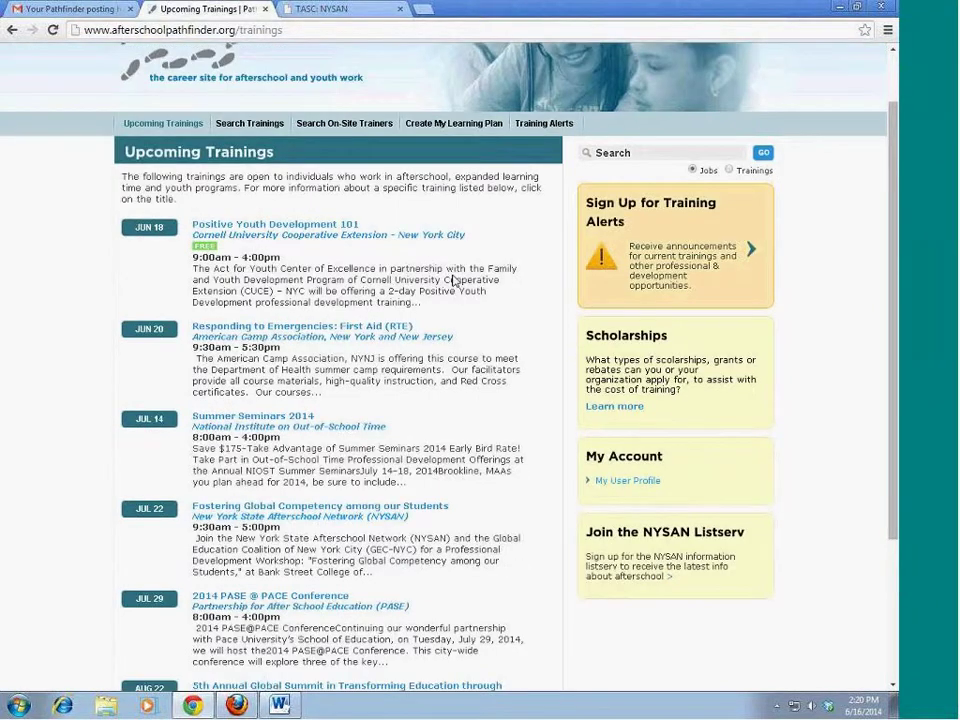
scroll(450, 276, down, 2)
scroll(452, 279, up, 2)
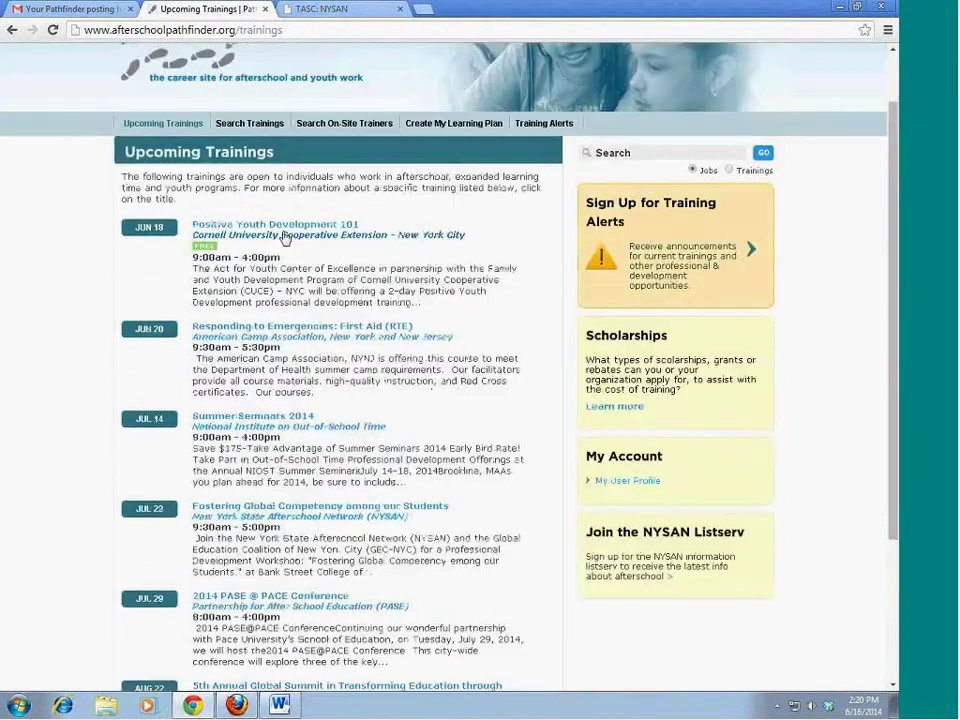
Search the trainings with the date filter set to the last 30 days.
click(252, 123)
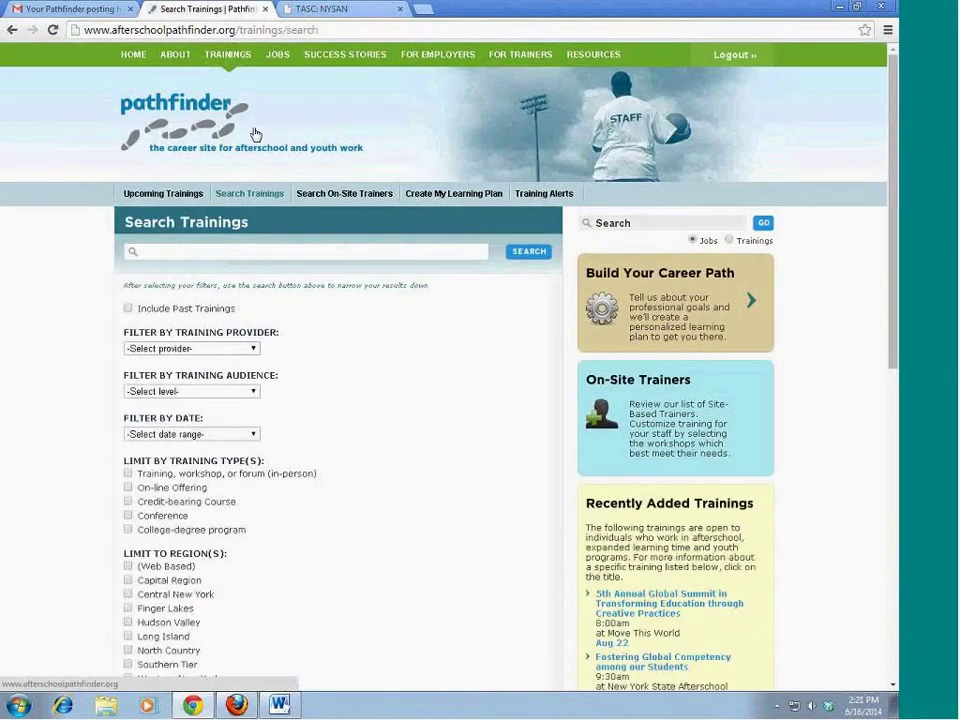
scroll(331, 354, down, 1)
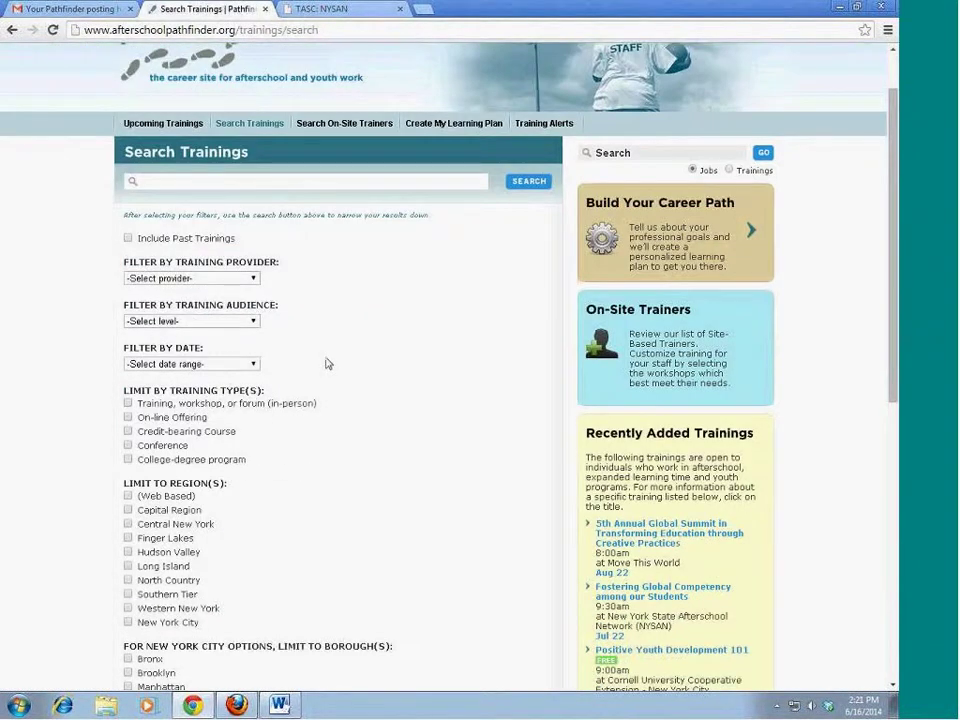
scroll(248, 273, down, 1)
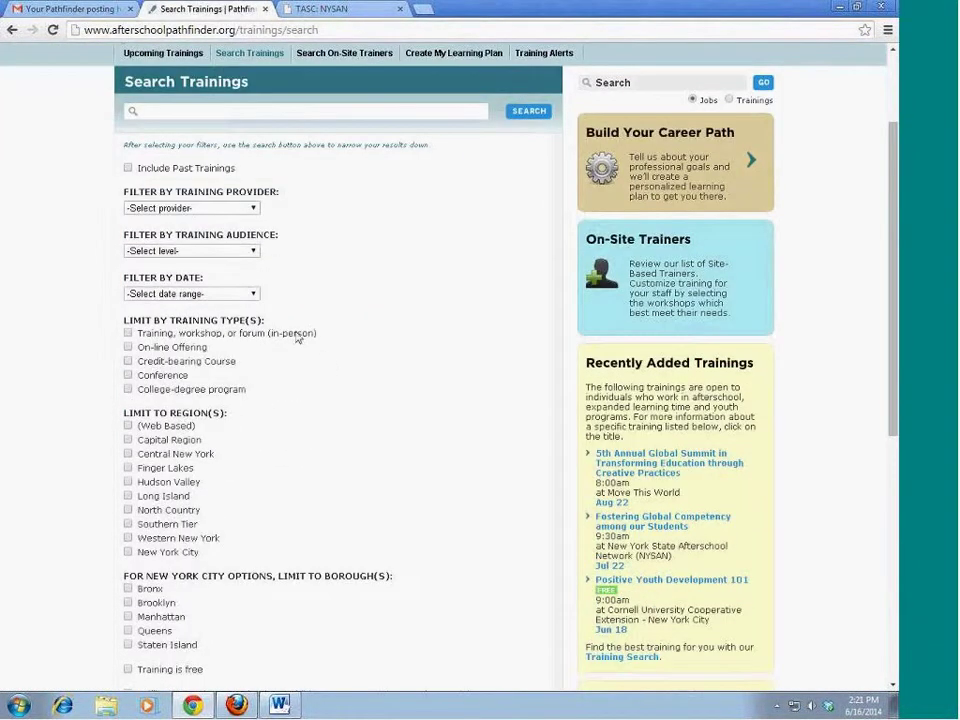
click(231, 295)
click(200, 352)
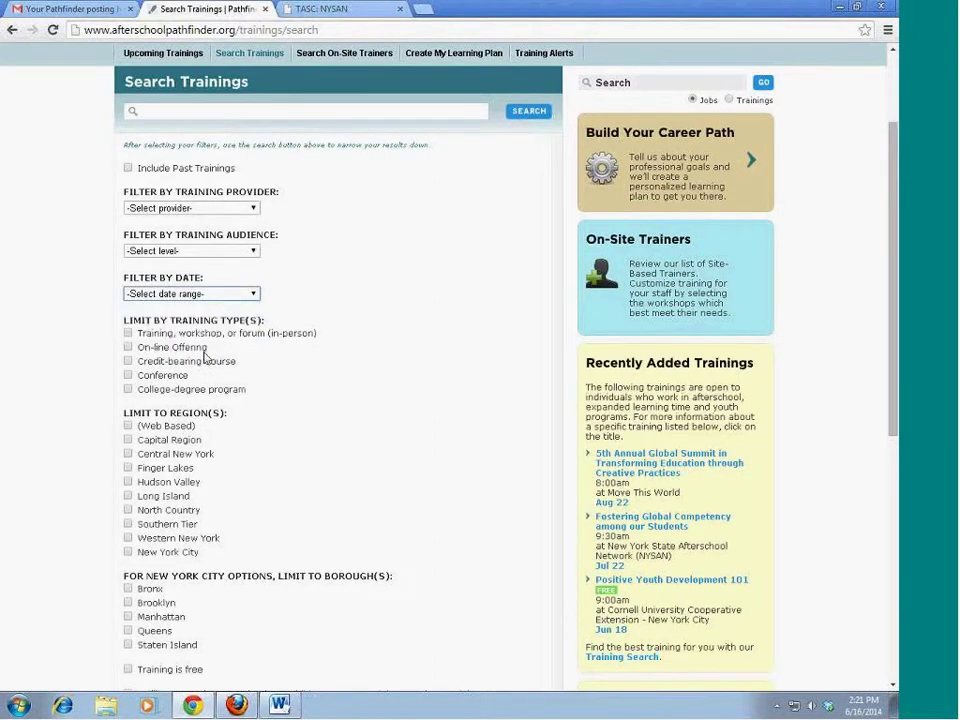
click(530, 112)
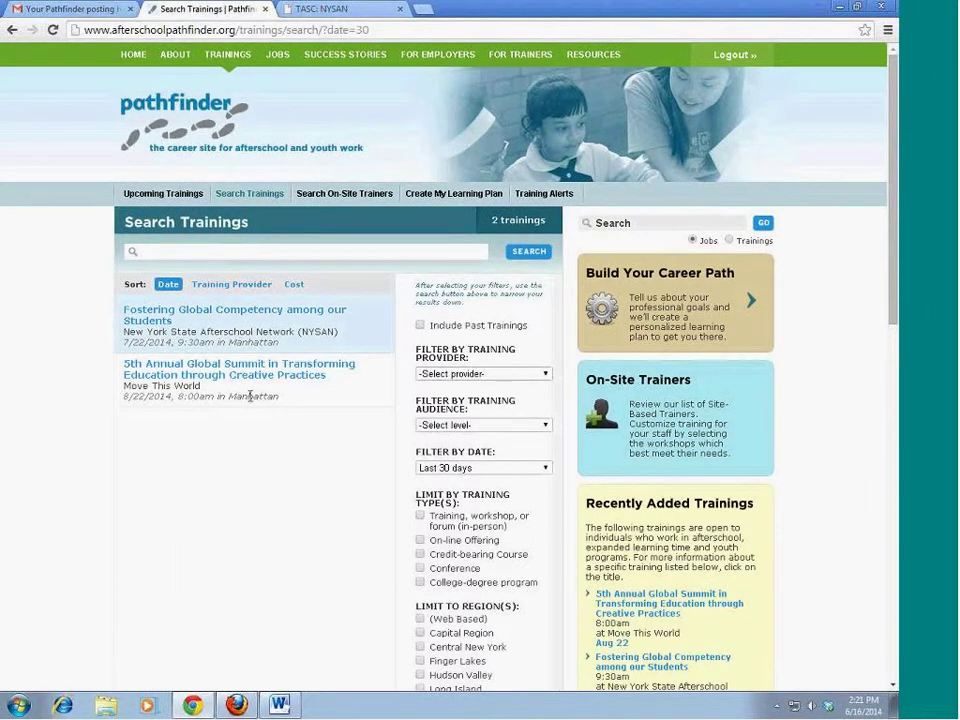
Search the site-based trainers for the Literacy topic in all New York City boroughs and look through both result pages.
click(362, 194)
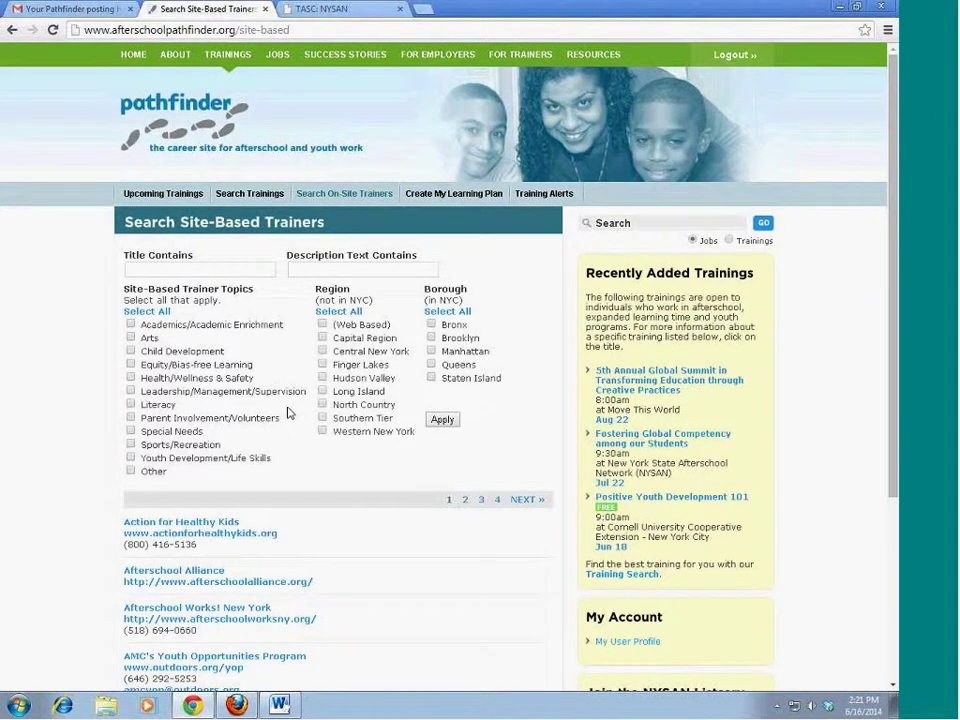
click(438, 312)
click(130, 404)
click(442, 420)
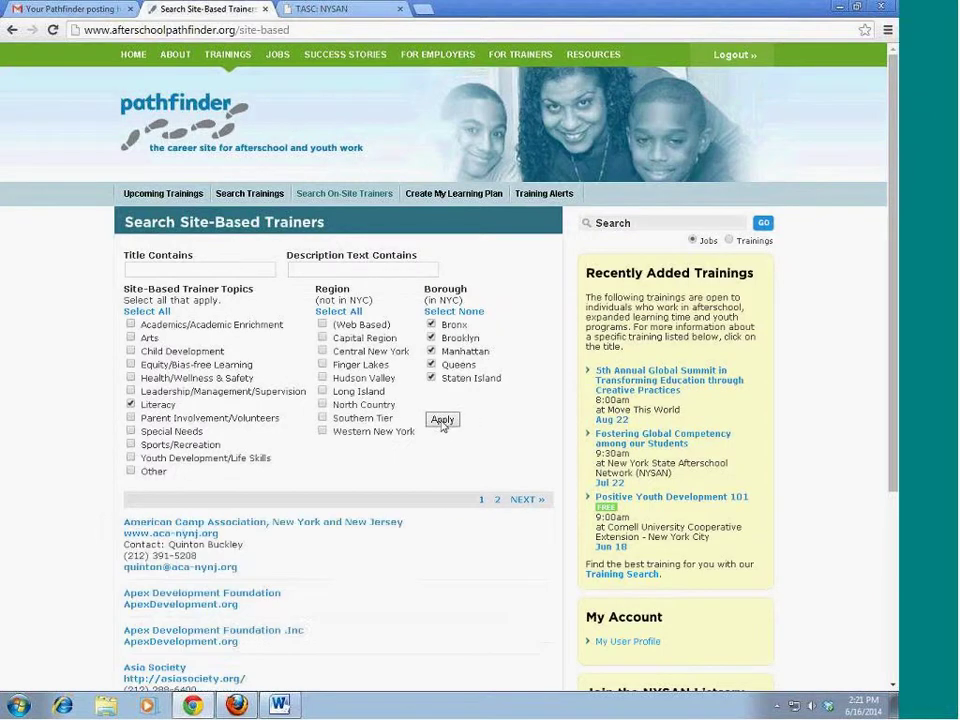
scroll(443, 426, down, 3)
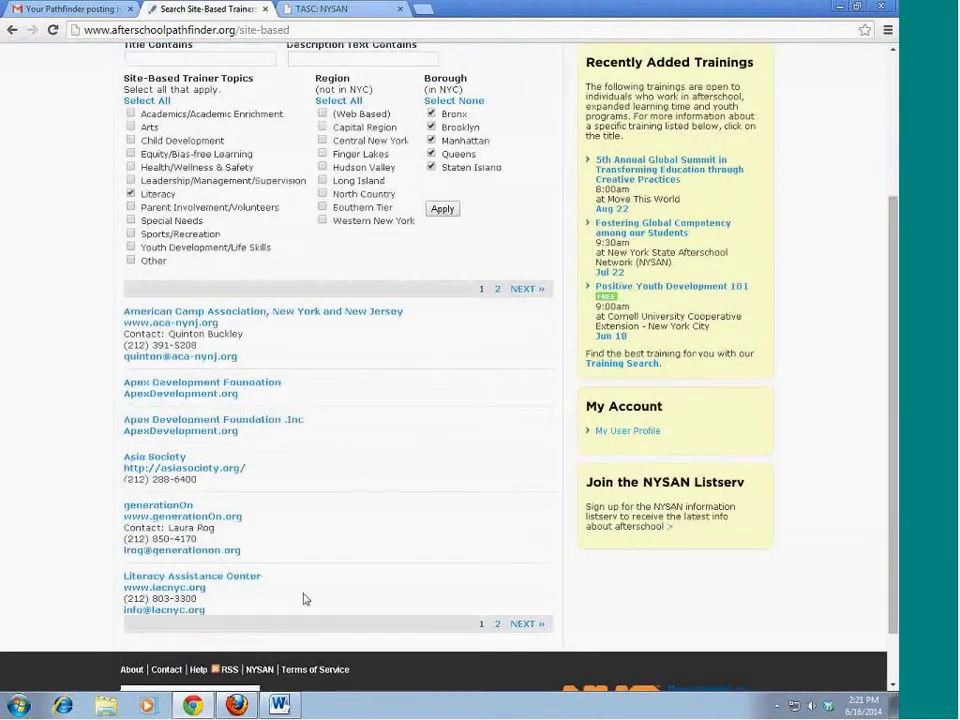
click(520, 624)
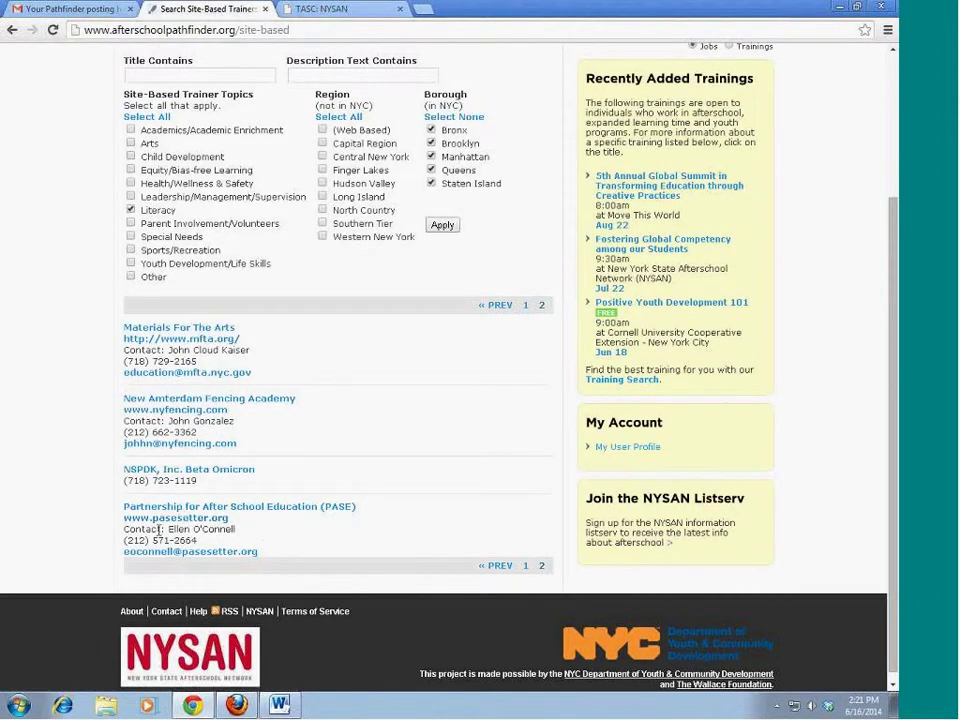
scroll(315, 484, up, 2)
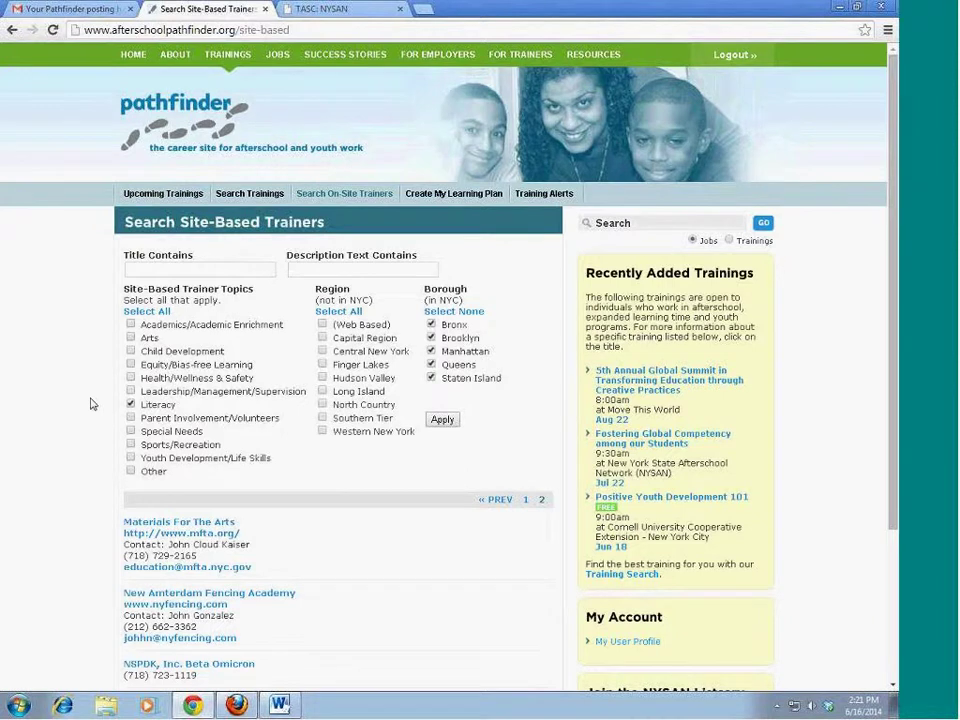
Open the Supervisors resources and expand Core Competencies, Self Assesment, Professional Development and Academic Strategies to view their links.
click(593, 54)
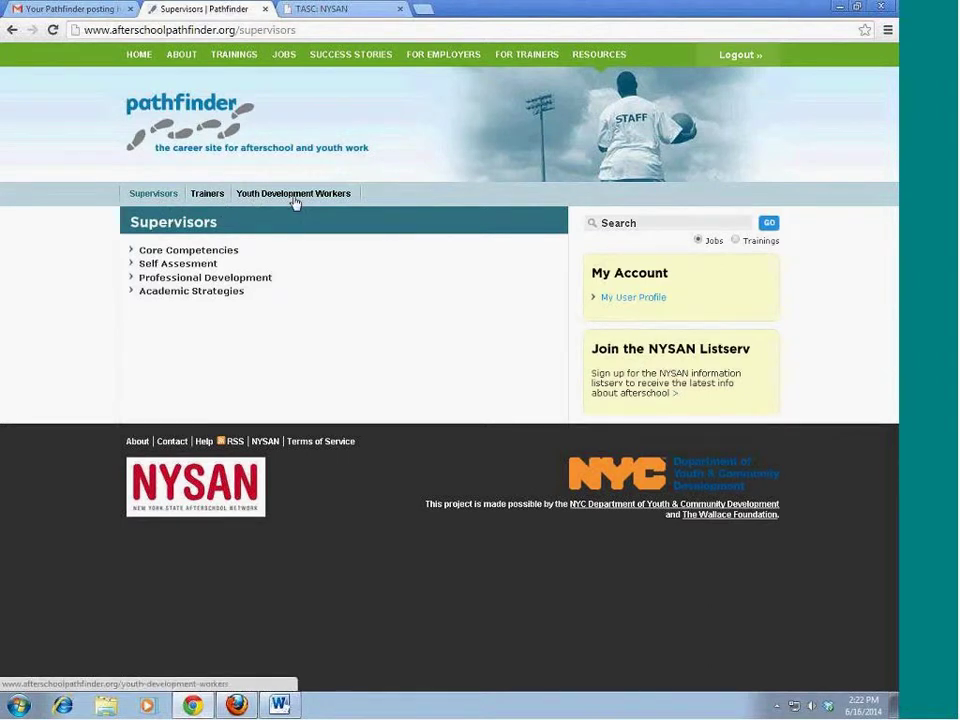
click(213, 252)
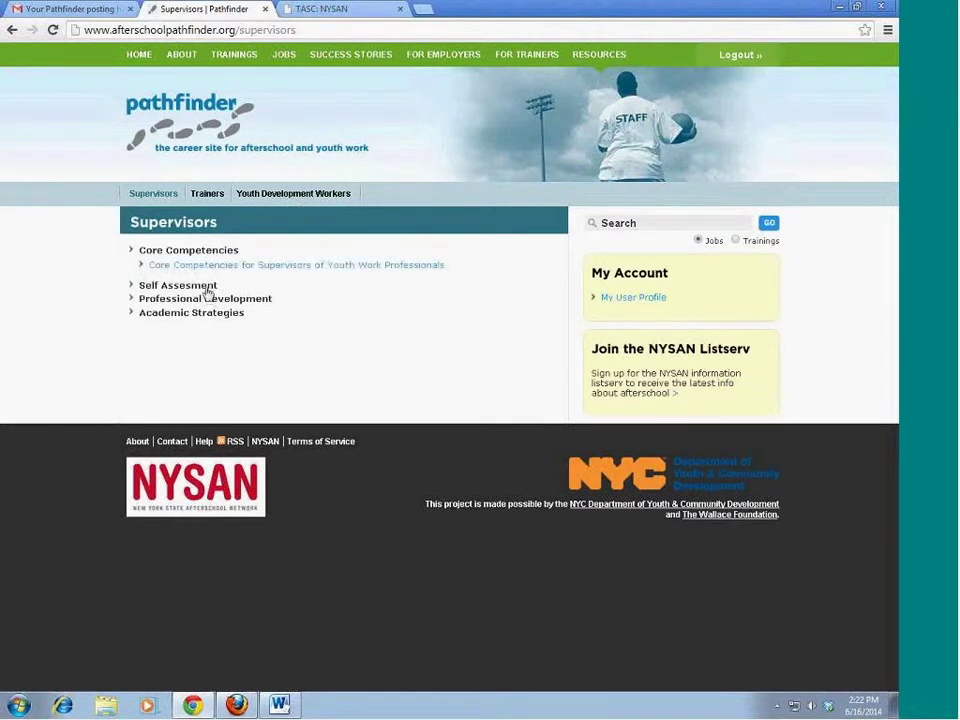
click(207, 289)
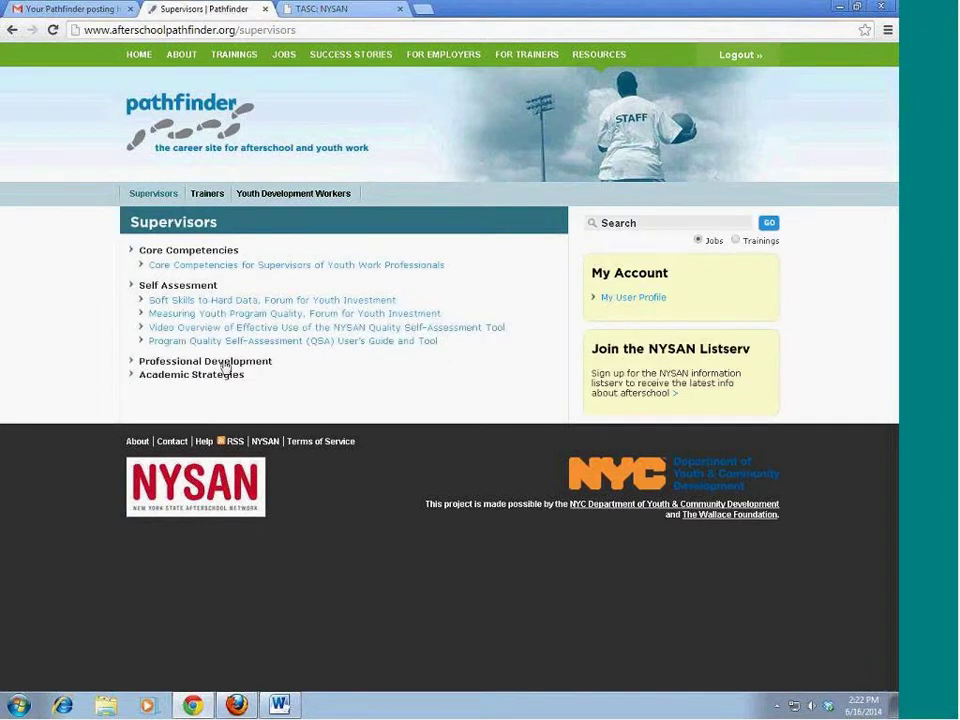
click(226, 365)
click(220, 480)
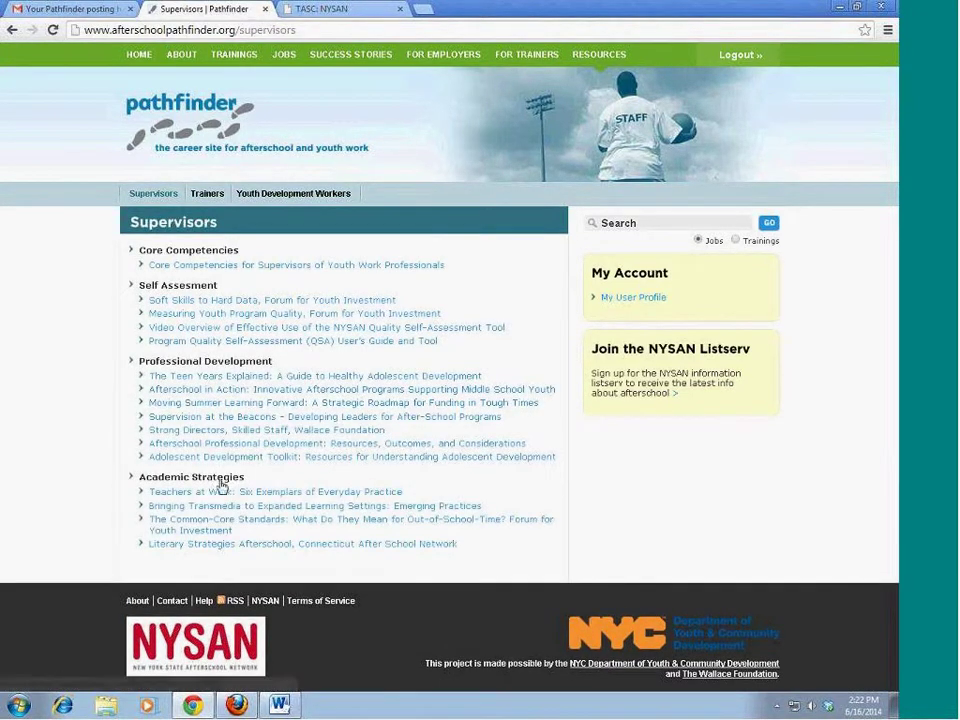
View the Academic Strategies resources for Youth Development Workers and return to the Pathfinder home page.
click(305, 194)
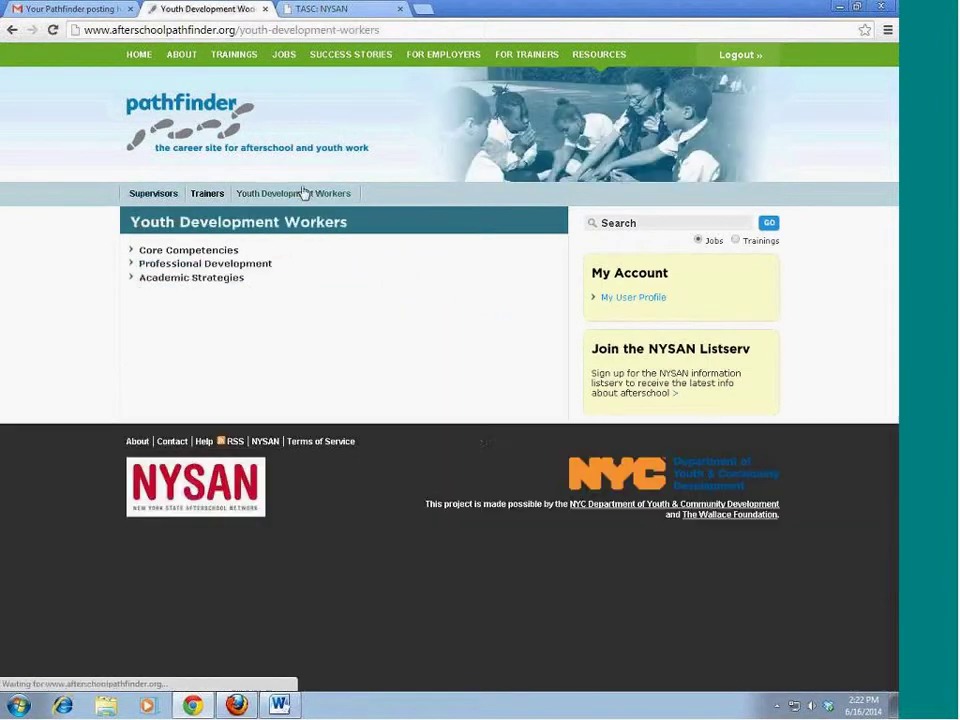
click(187, 277)
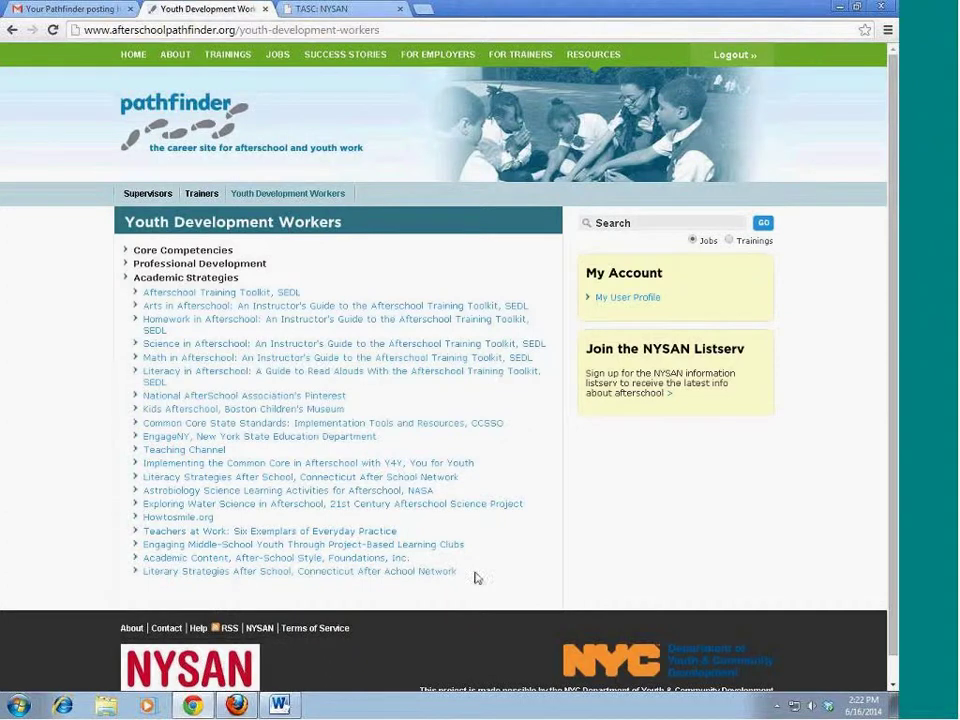
click(133, 55)
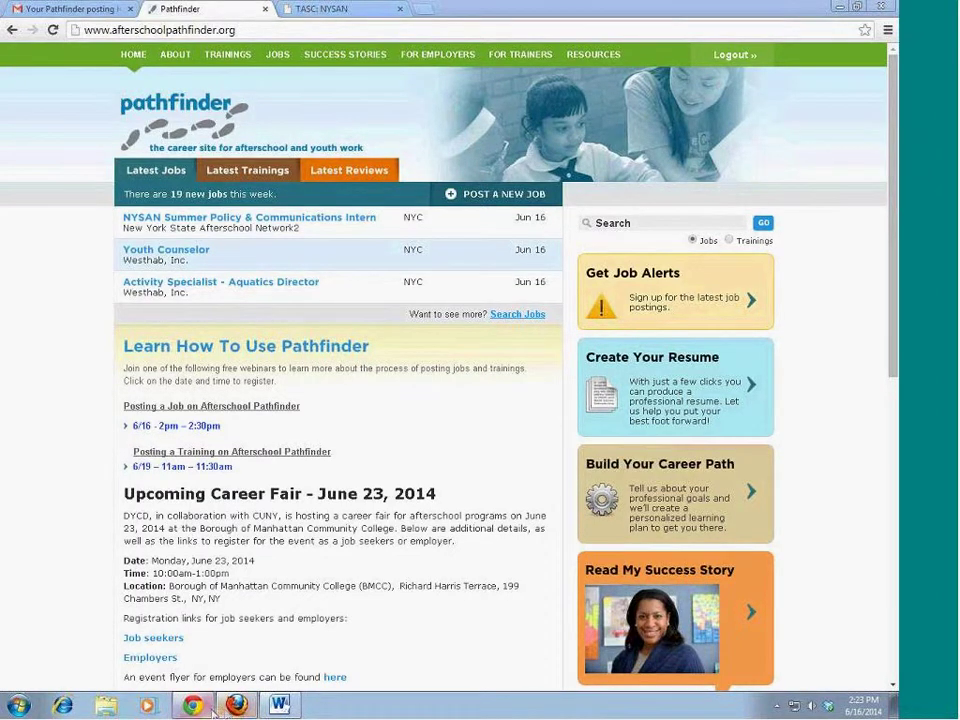
mouse_move(213, 712)
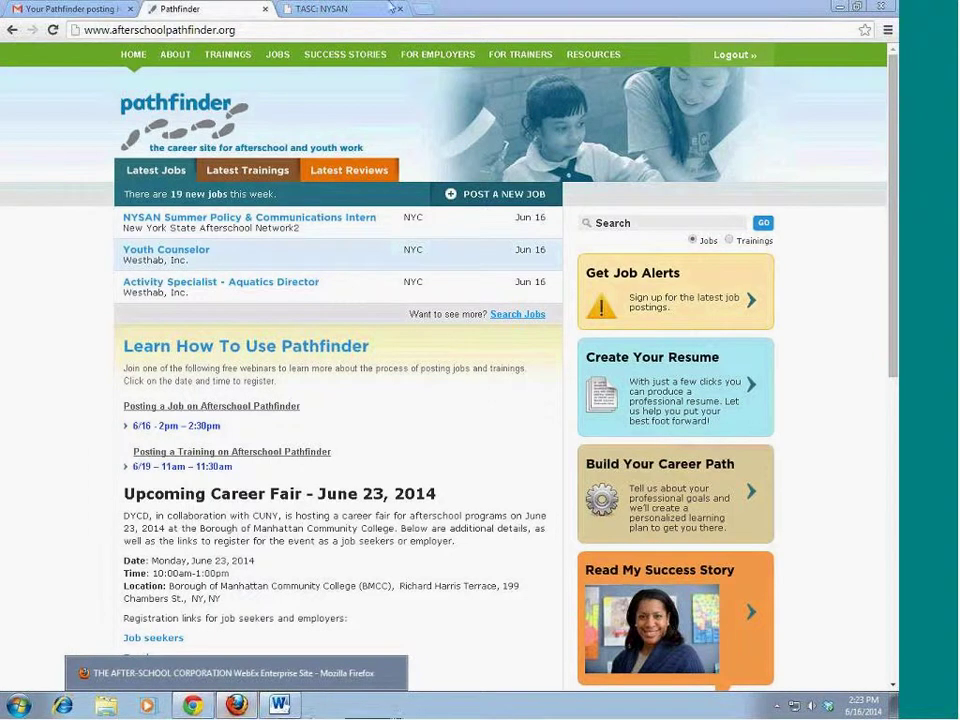